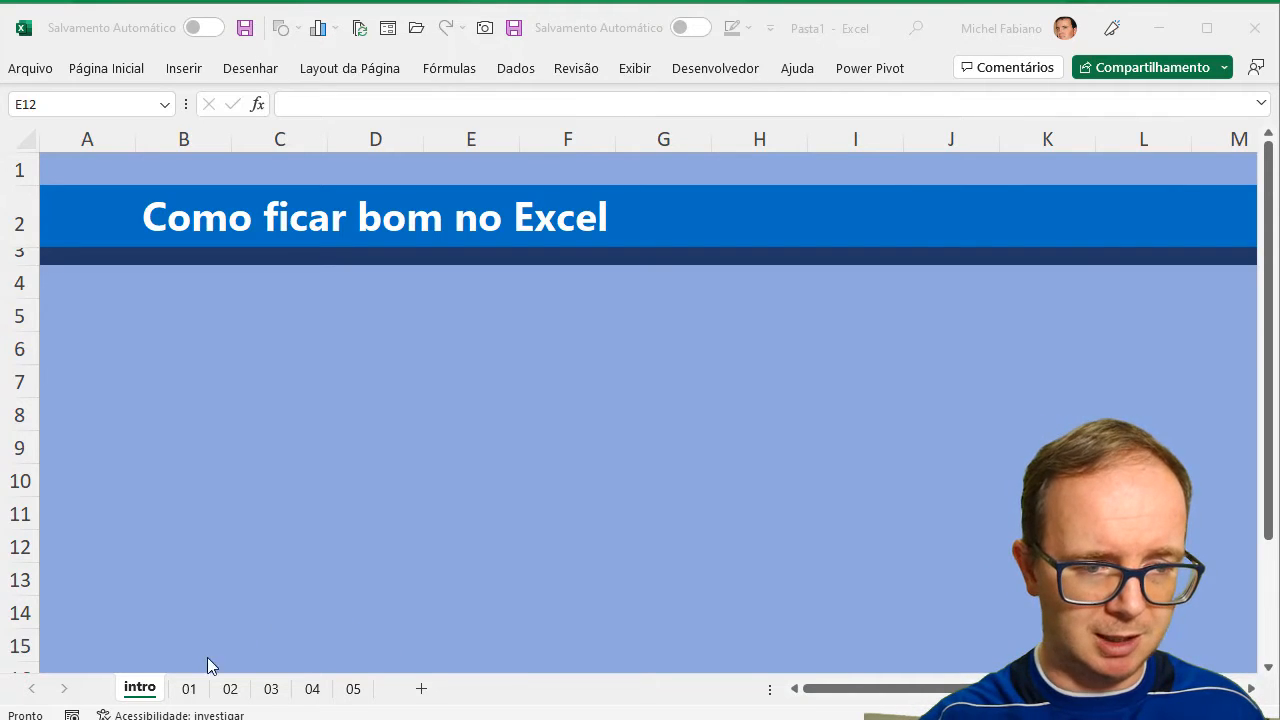
Open sheet 01 and examine the layout of its example table of monthly bills.
left_click(186, 690)
left_click(186, 690)
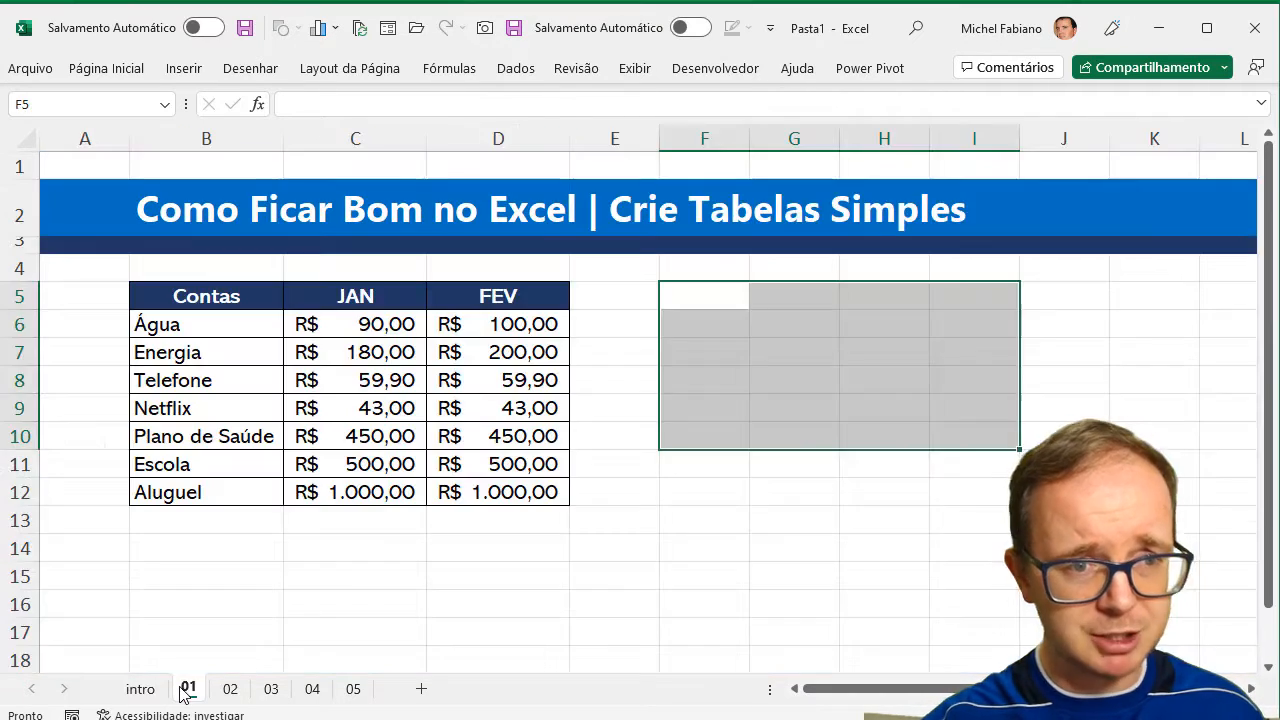
left_click(663, 494)
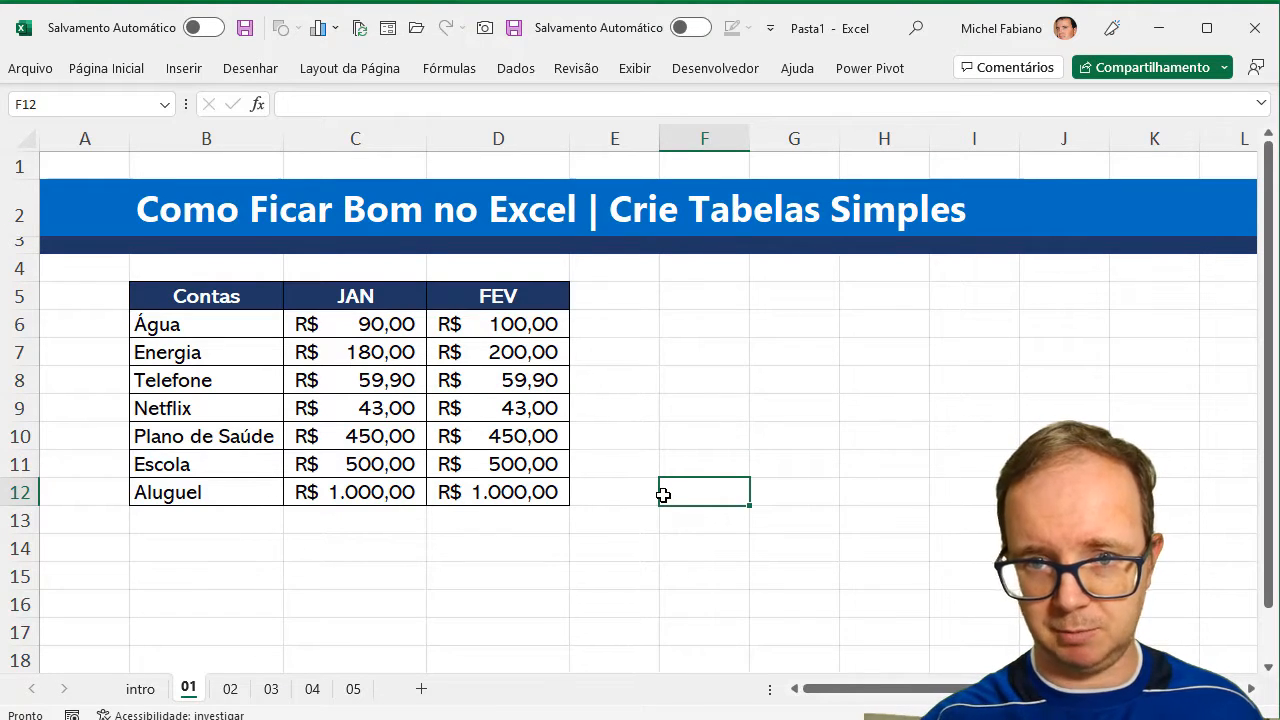
left_click(218, 318)
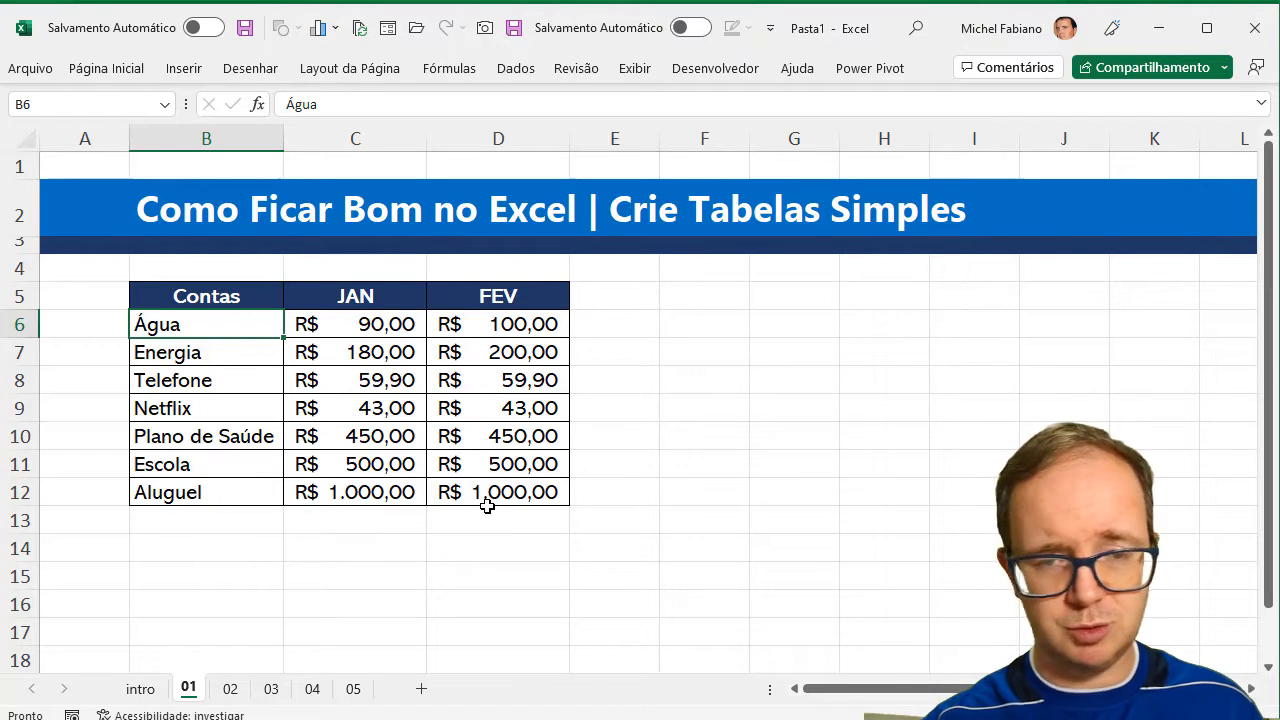
left_click(716, 295)
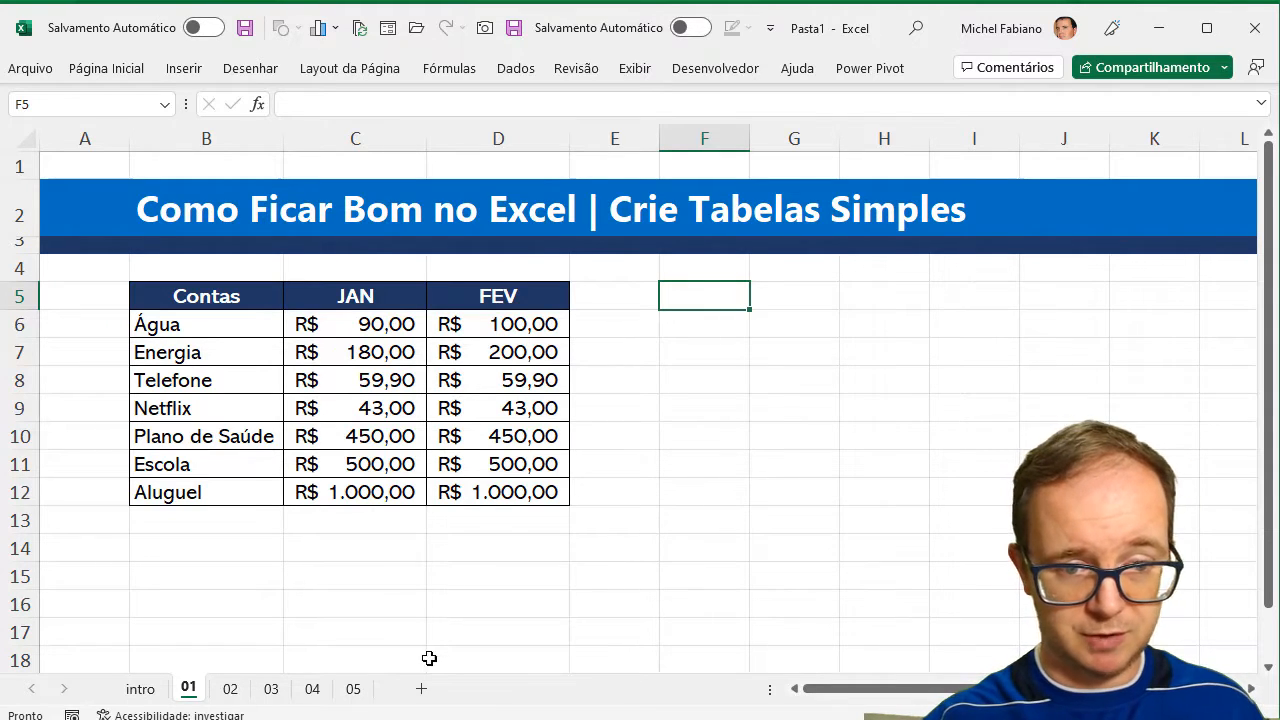
Add a new worksheet and enter the heading Contas in B3 with Água below it in B4.
left_click(420, 692)
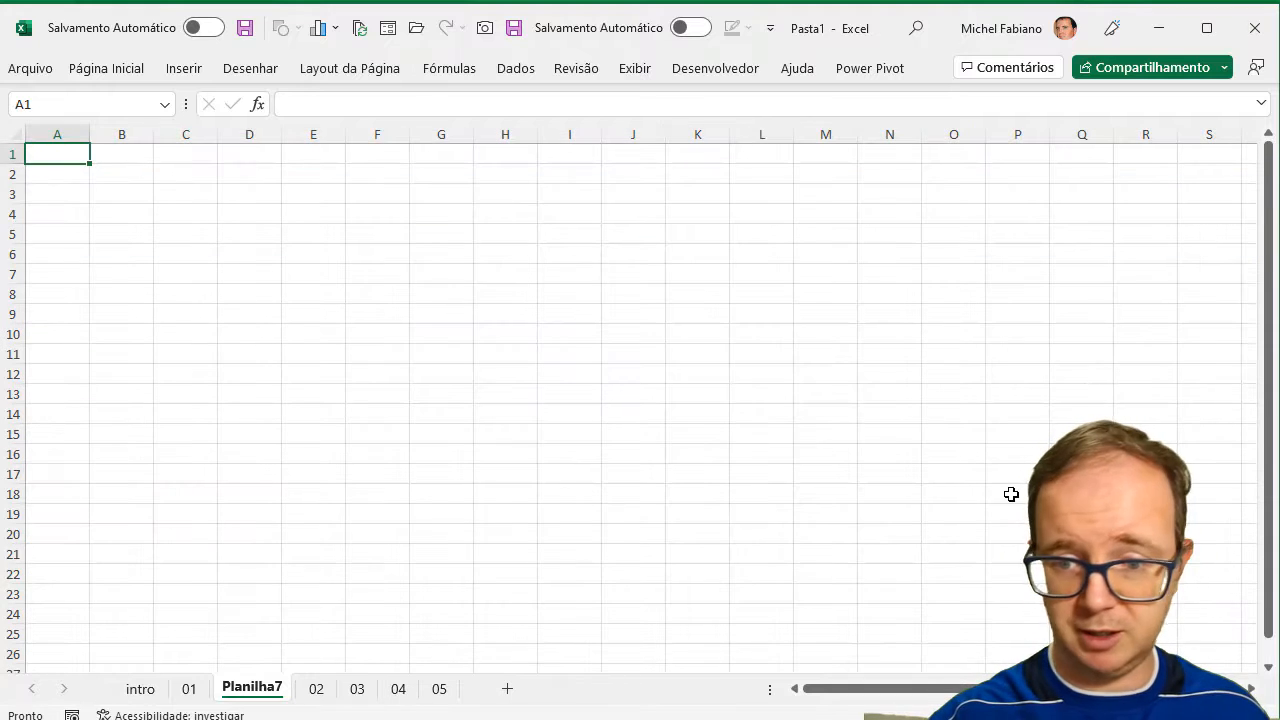
scroll(630, 398, "up", 11)
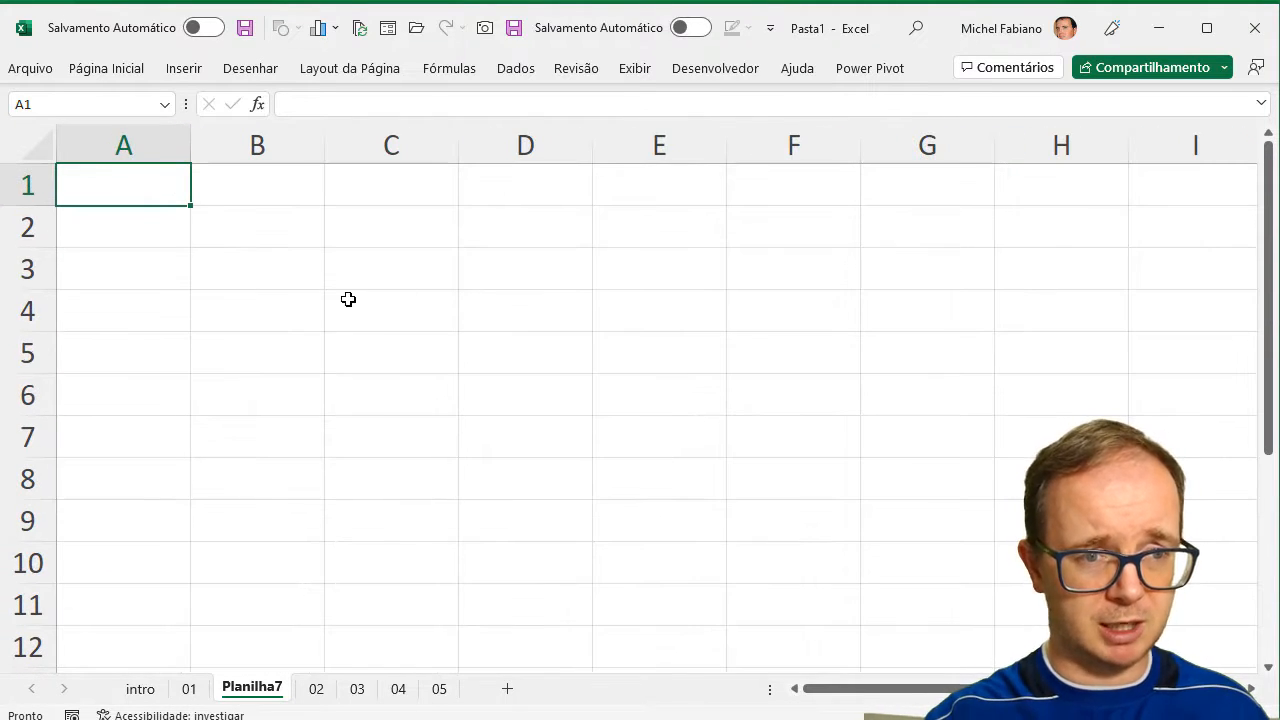
left_click(297, 271)
type("Contas")
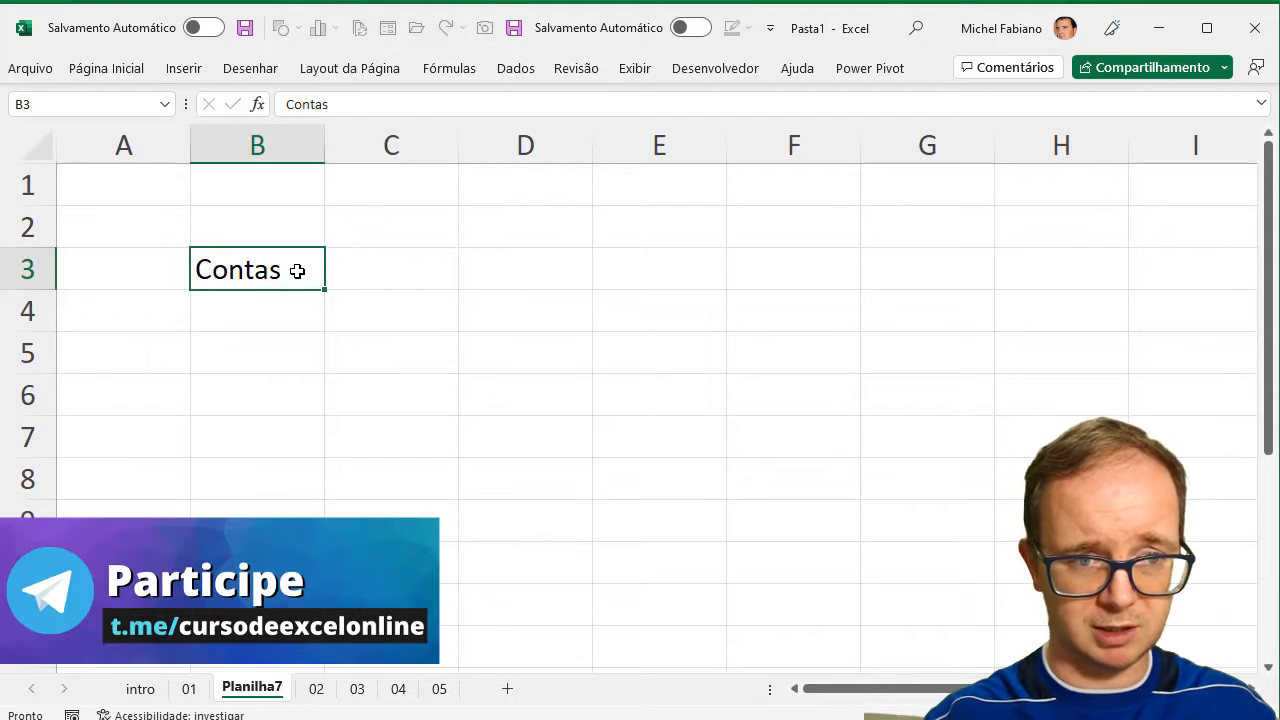
key("Return")
type("Água")
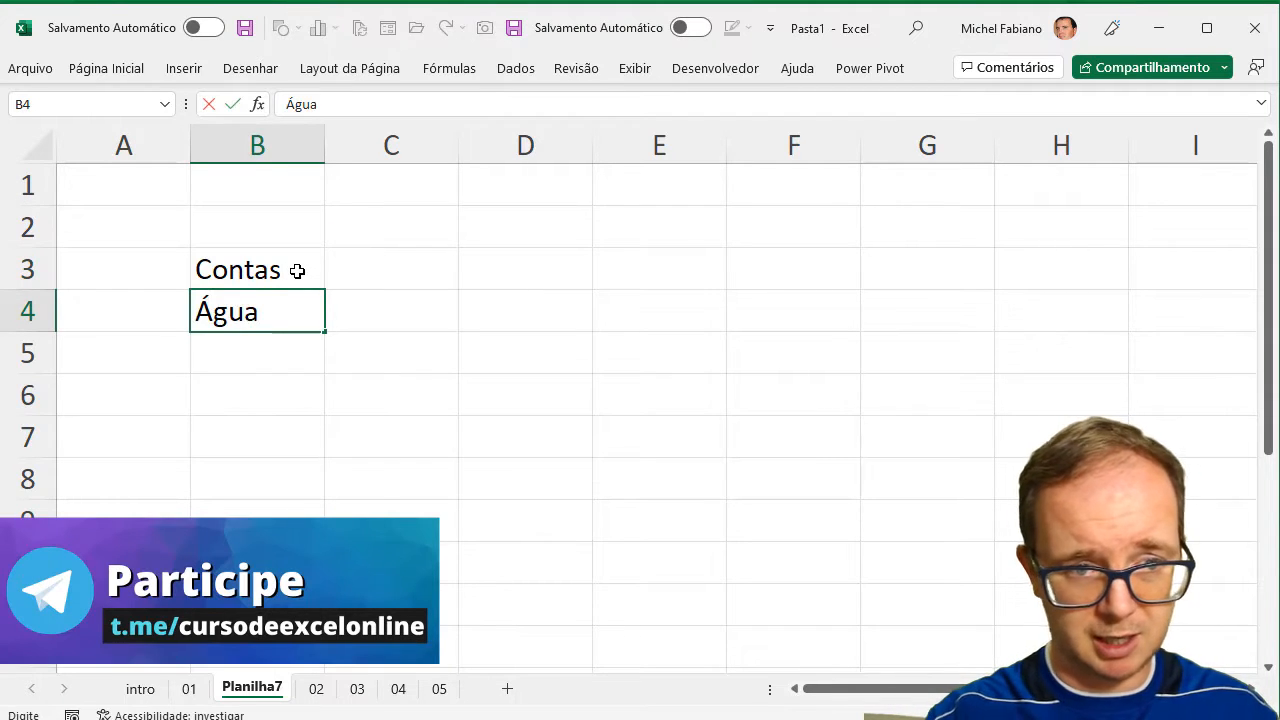
Continue the bill list with Energia in B5, Gás in B6 and Escola in B7.
key("Return")
type("Energia")
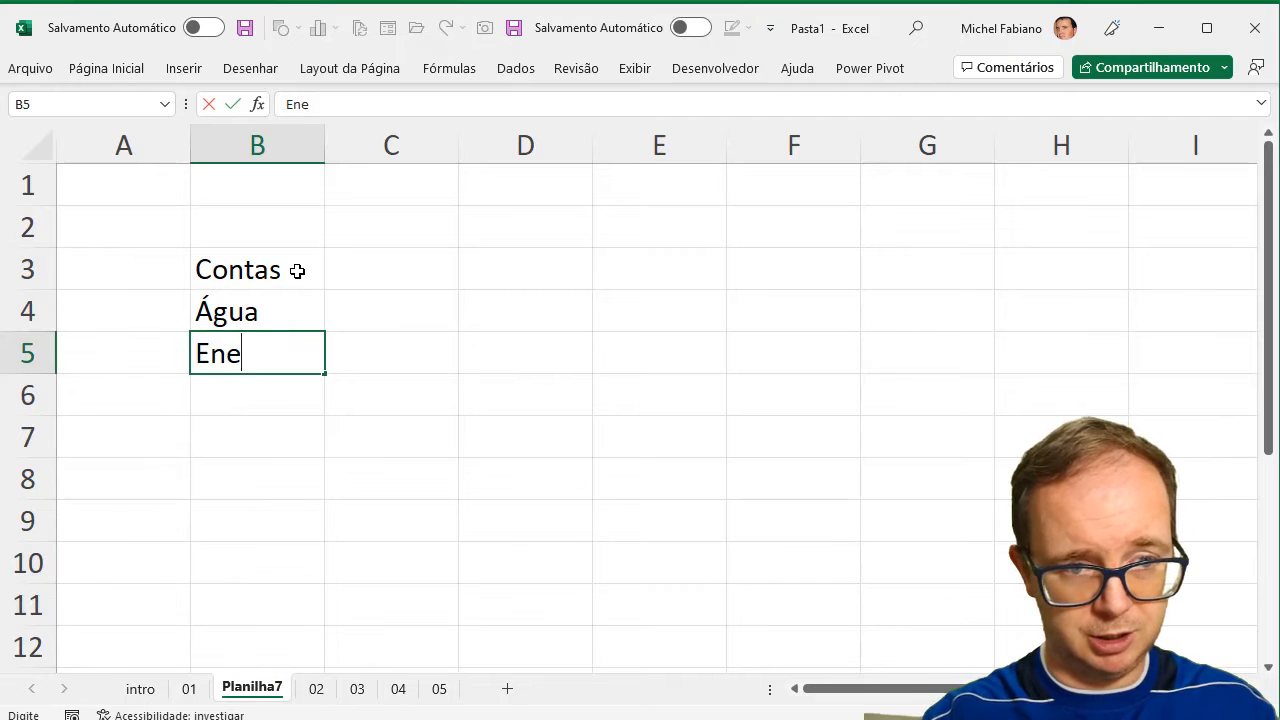
key("Return")
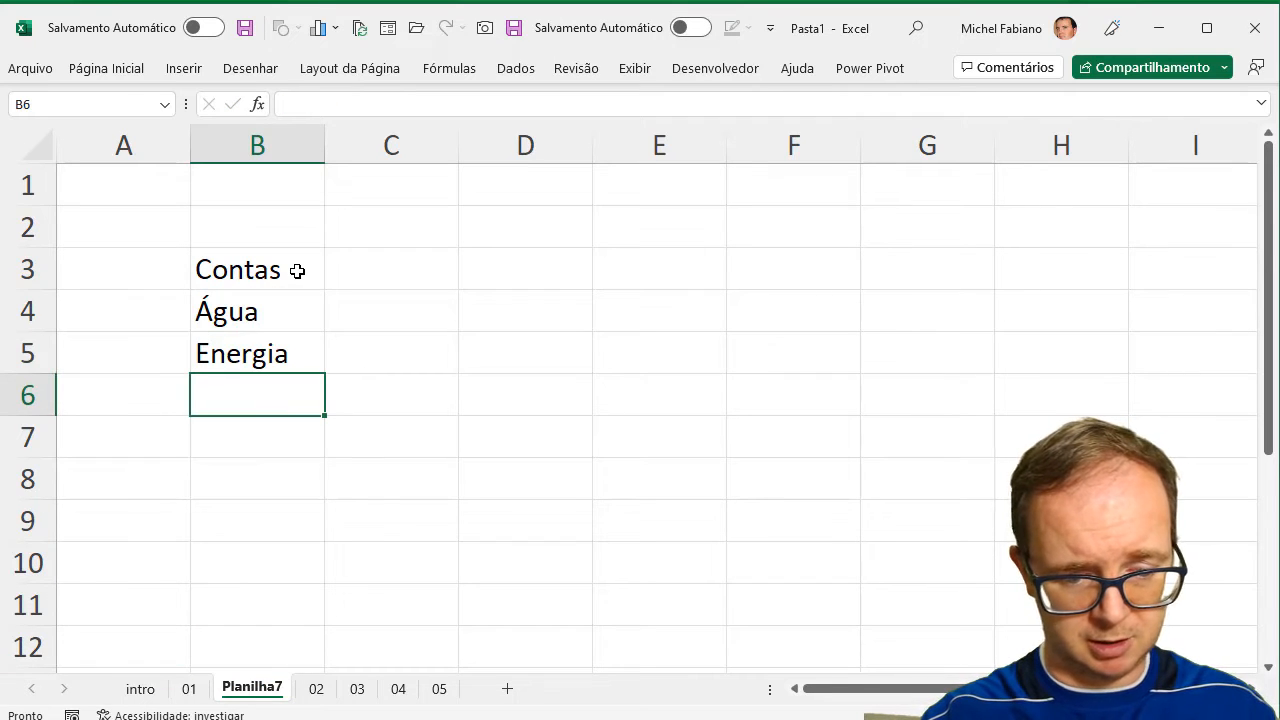
type("Gás")
key("Return")
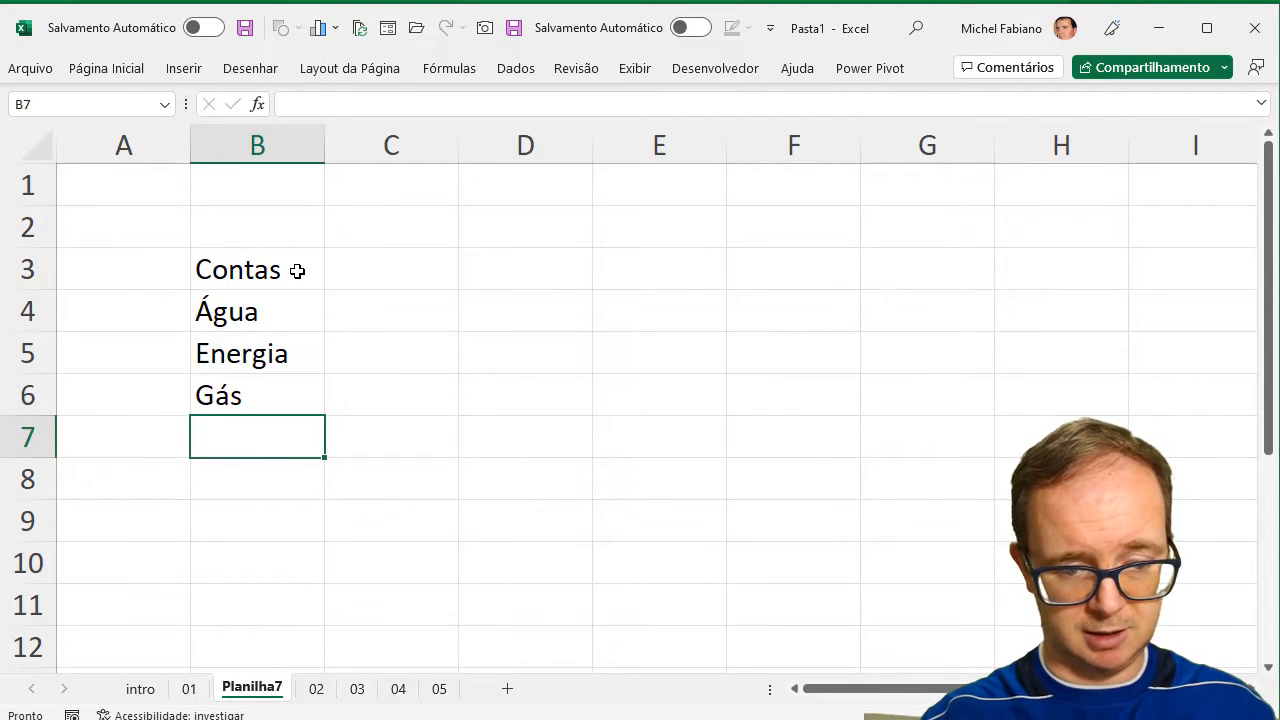
type("Escola")
key("Return")
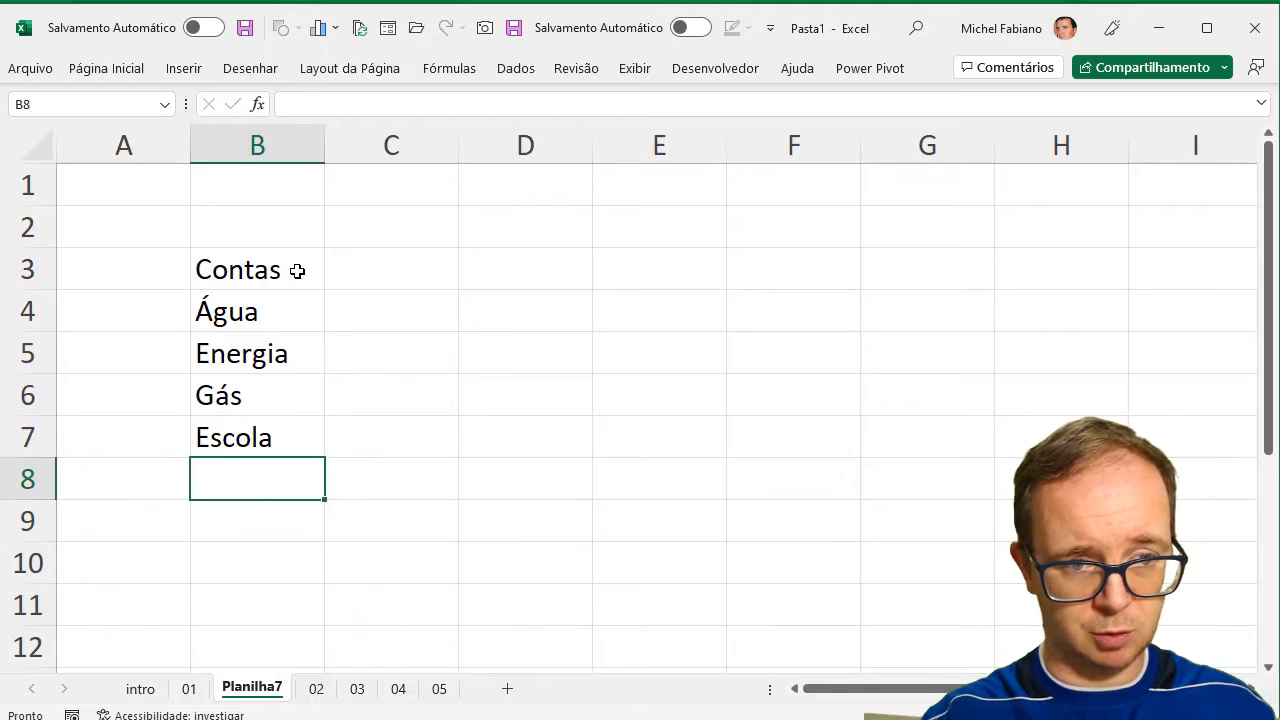
Complete the bill list with Plano de Saúde in B8 and Telefone in B9.
type("plano")
key("BackSpace")
key("BackSpace")
key("BackSpace")
key("BackSpace")
key("BackSpace")
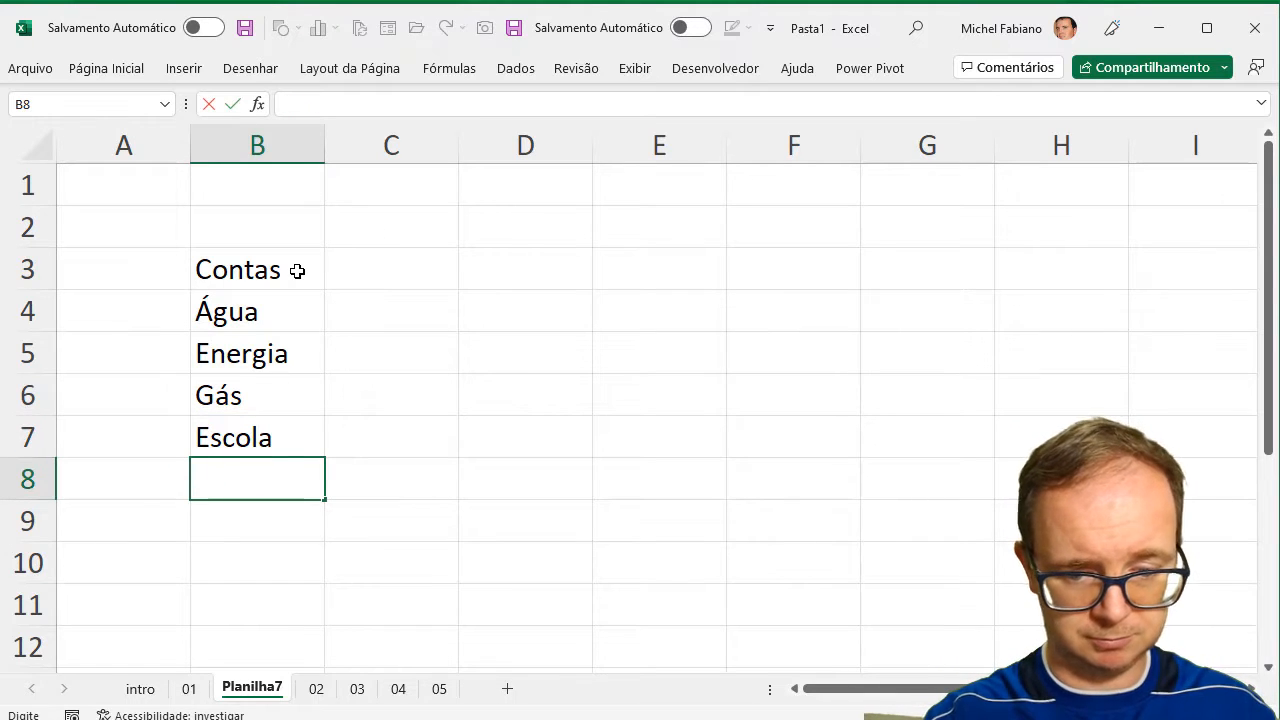
type("Plano de Saúde")
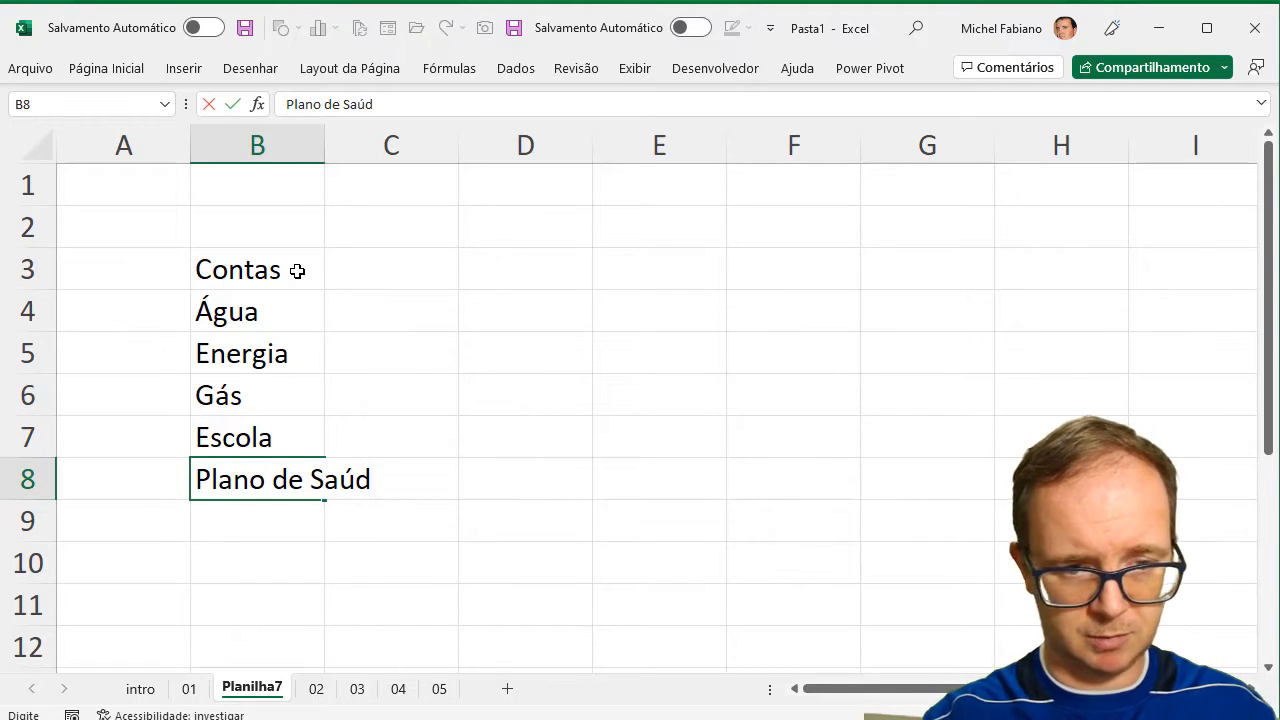
key("Return")
type("Telefone")
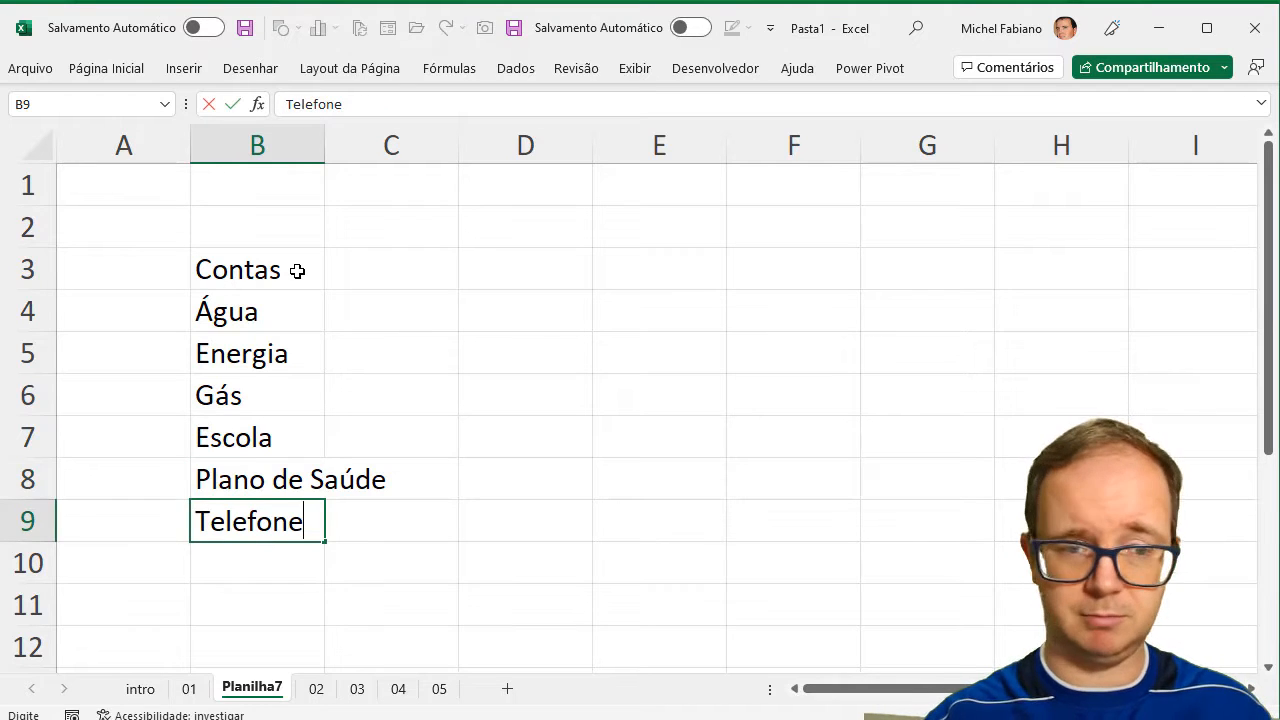
key("Return")
Enter the heading JAN in C3 and the amounts 98 for Água, 189 for Energia and 156 for Gás below it.
left_click(396, 262)
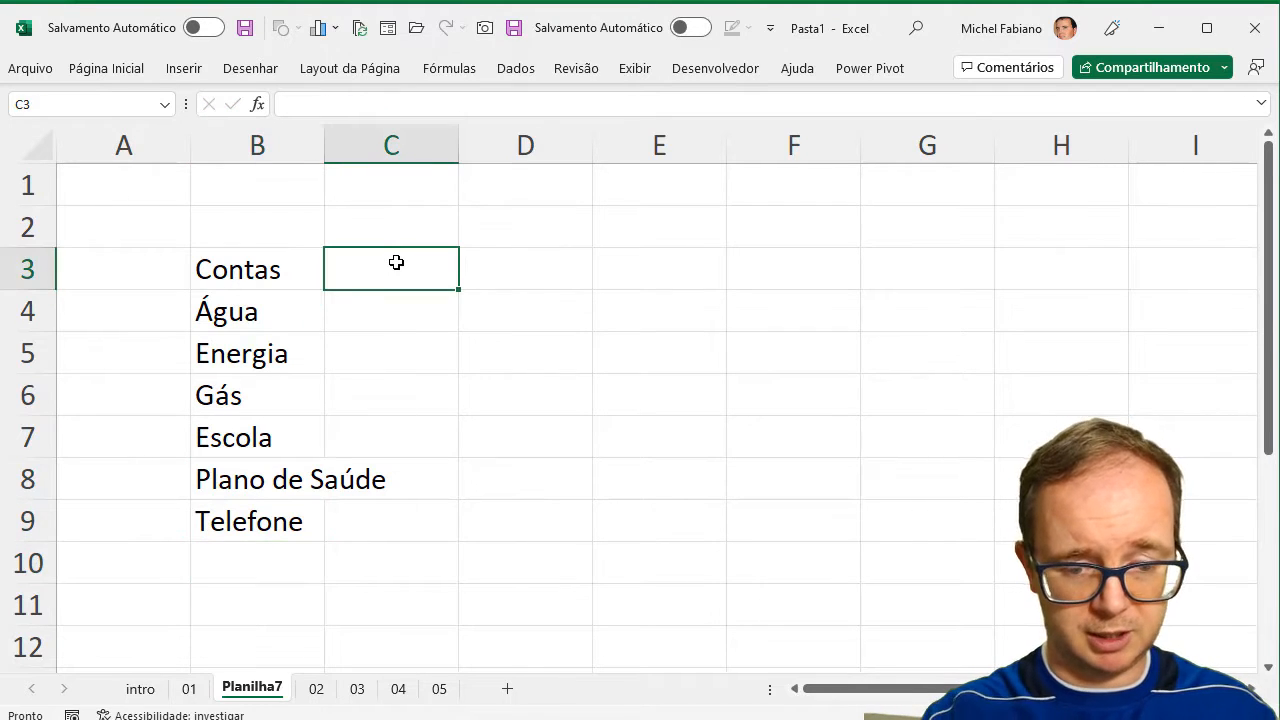
type("JAN")
key("Return")
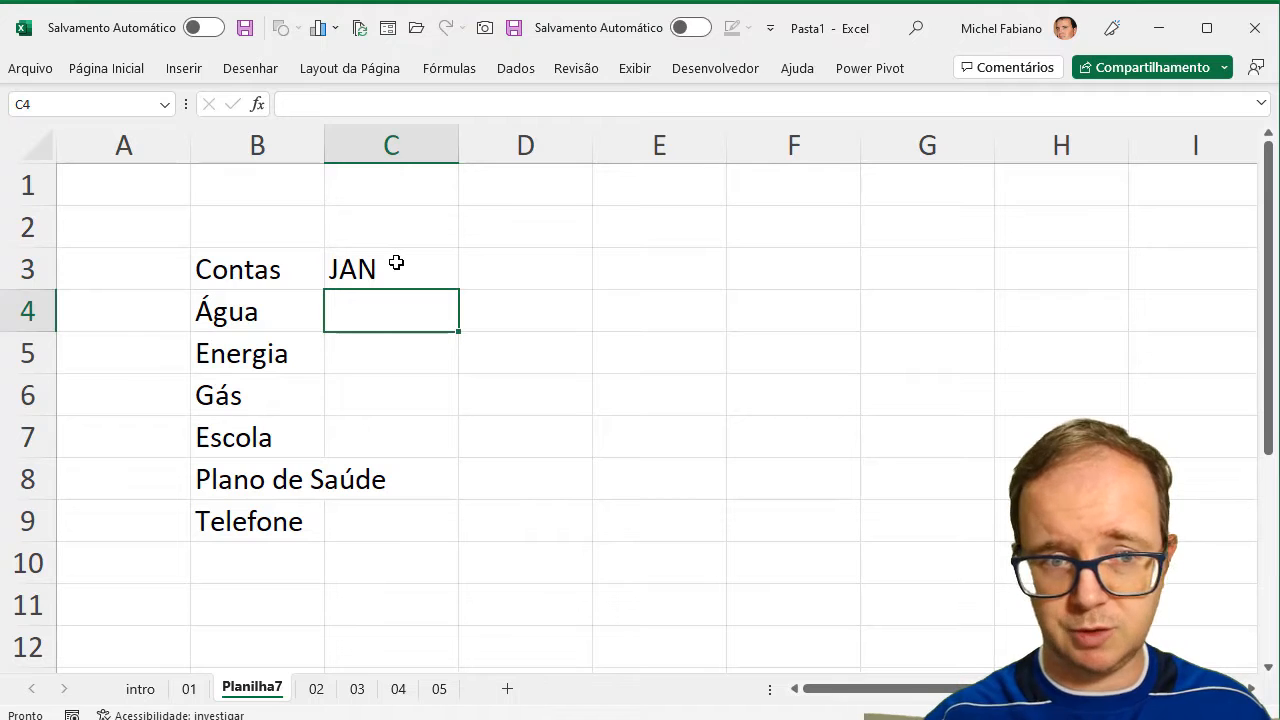
type("98")
key("Return")
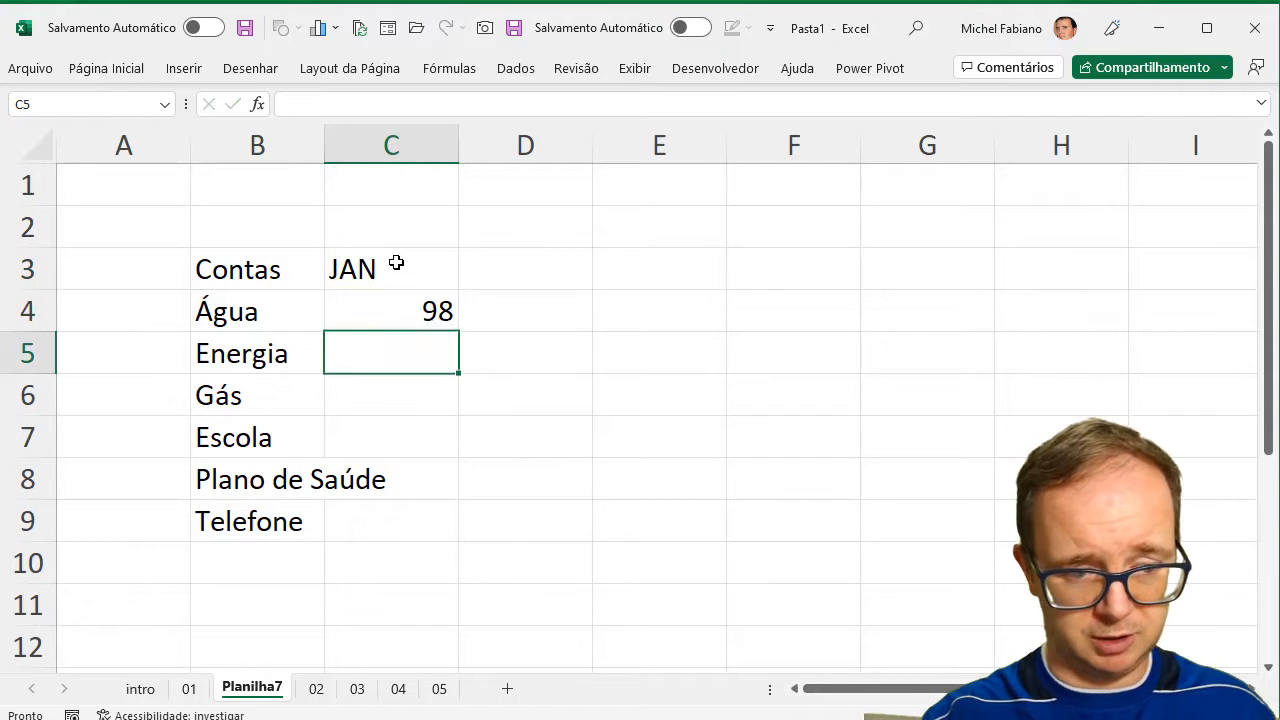
type("189")
key("Return")
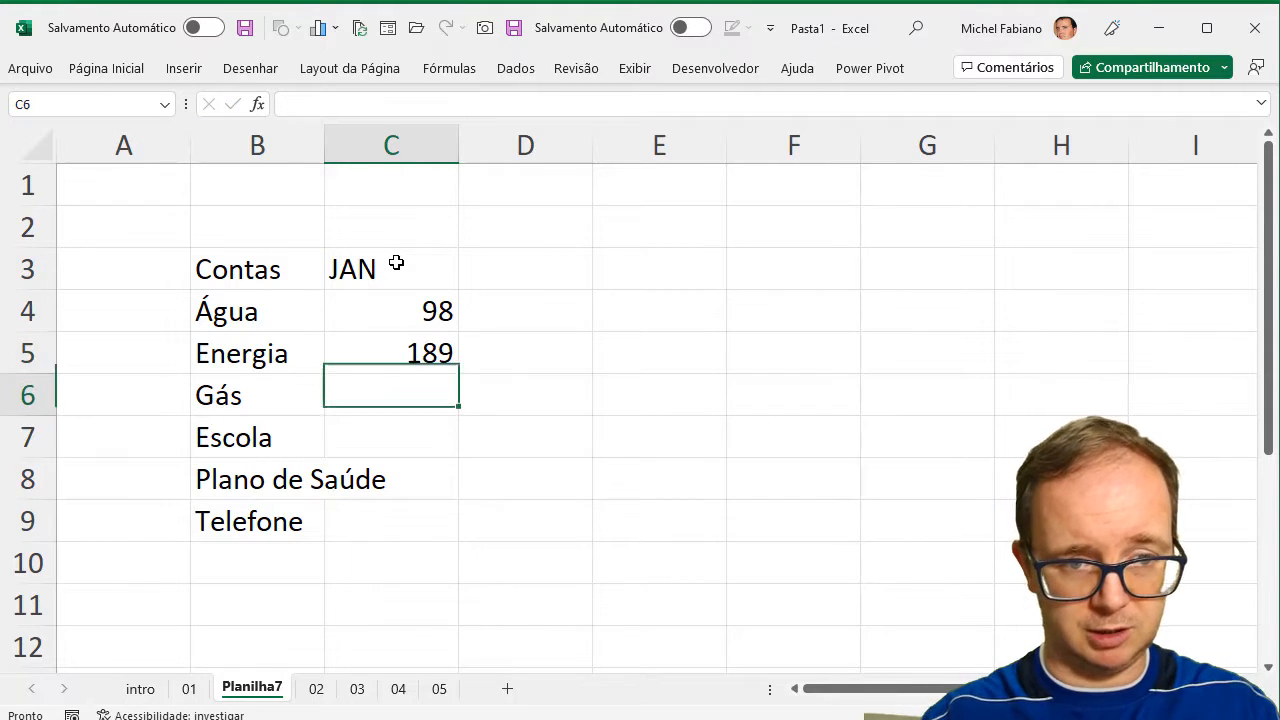
type("156")
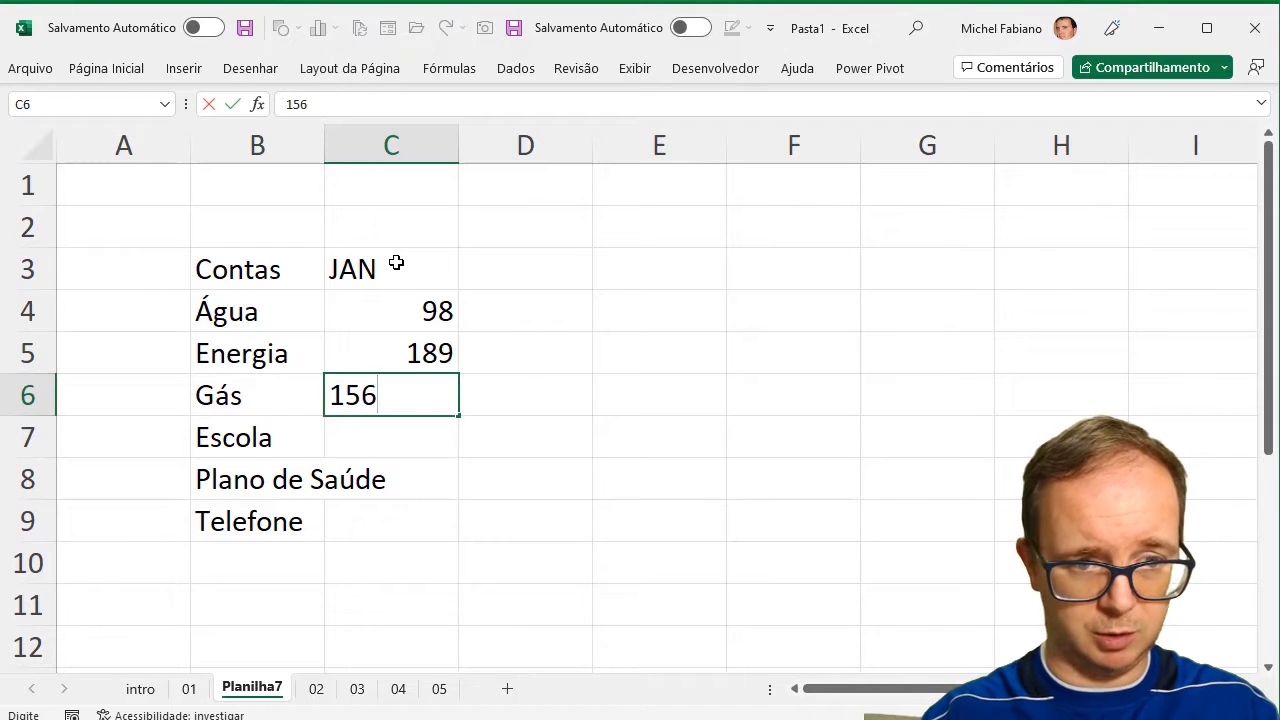
key("Return")
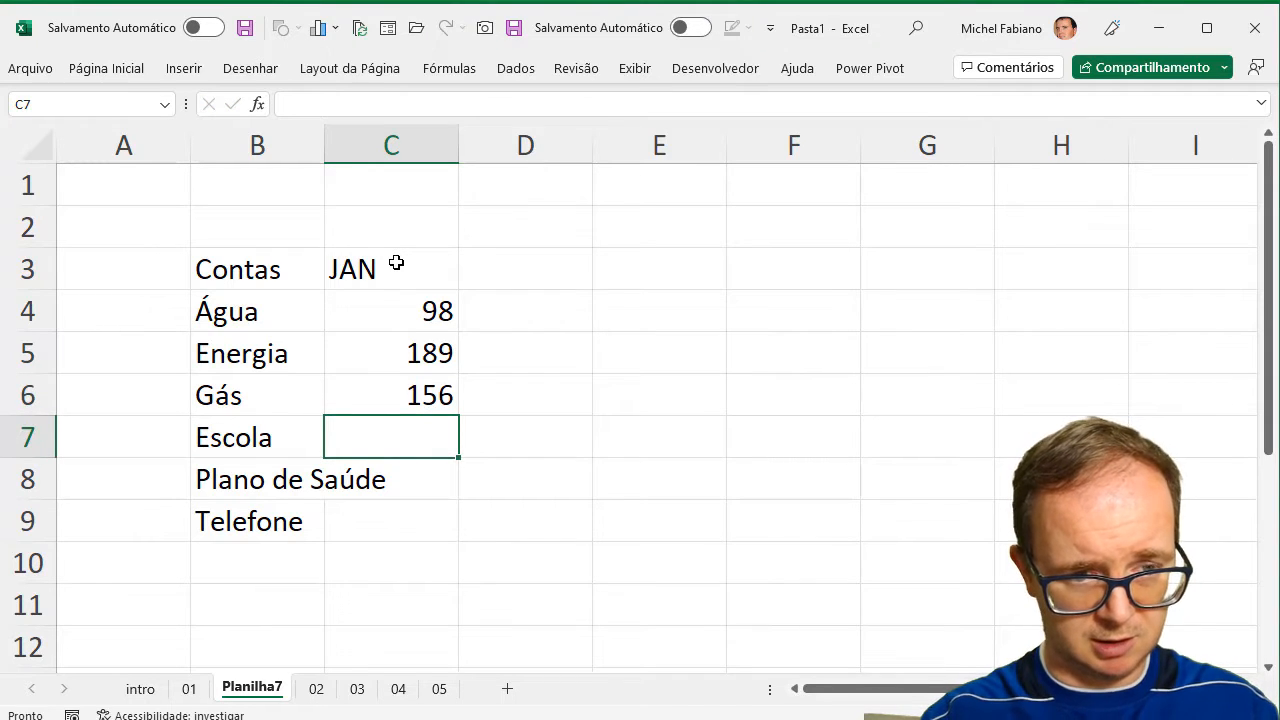
Enter the remaining JAN amounts: 500 for Escola, 350 for Plano de Saúde and 99 for Telefone.
type("10")
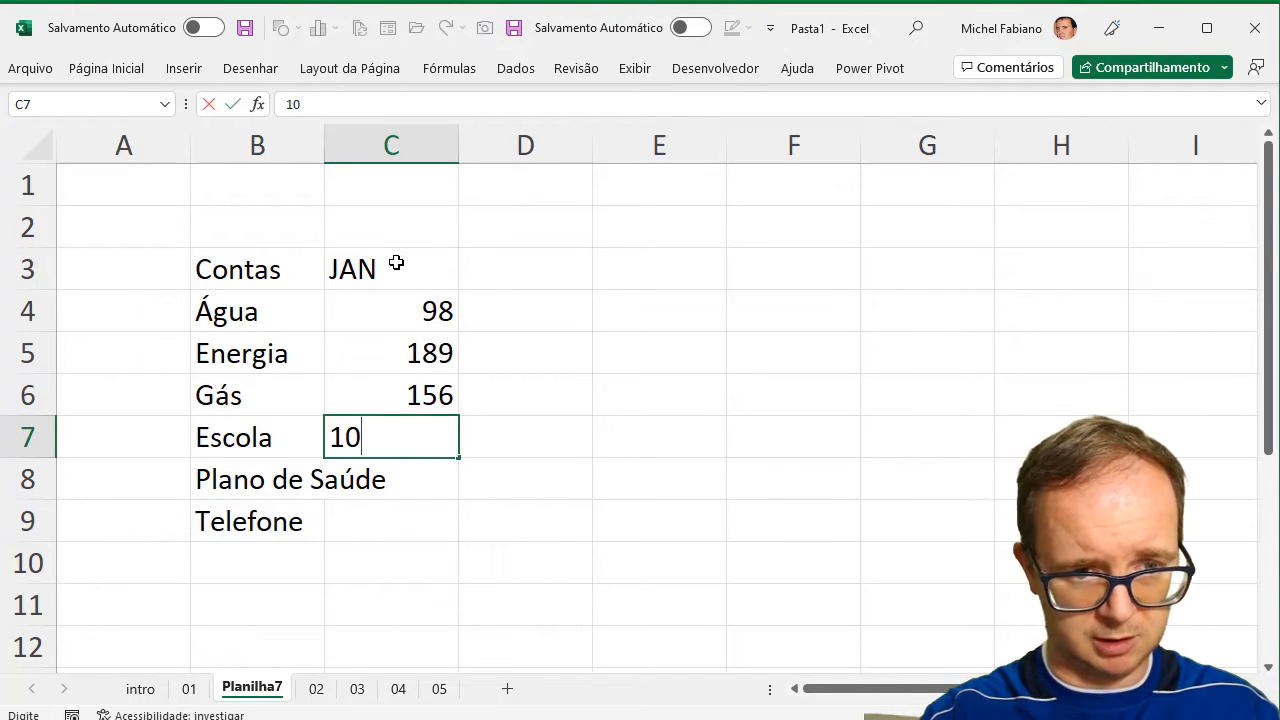
type("0")
key("BackSpace")
key("BackSpace")
key("BackSpace")
type("2")
key("BackSpace")
type("500")
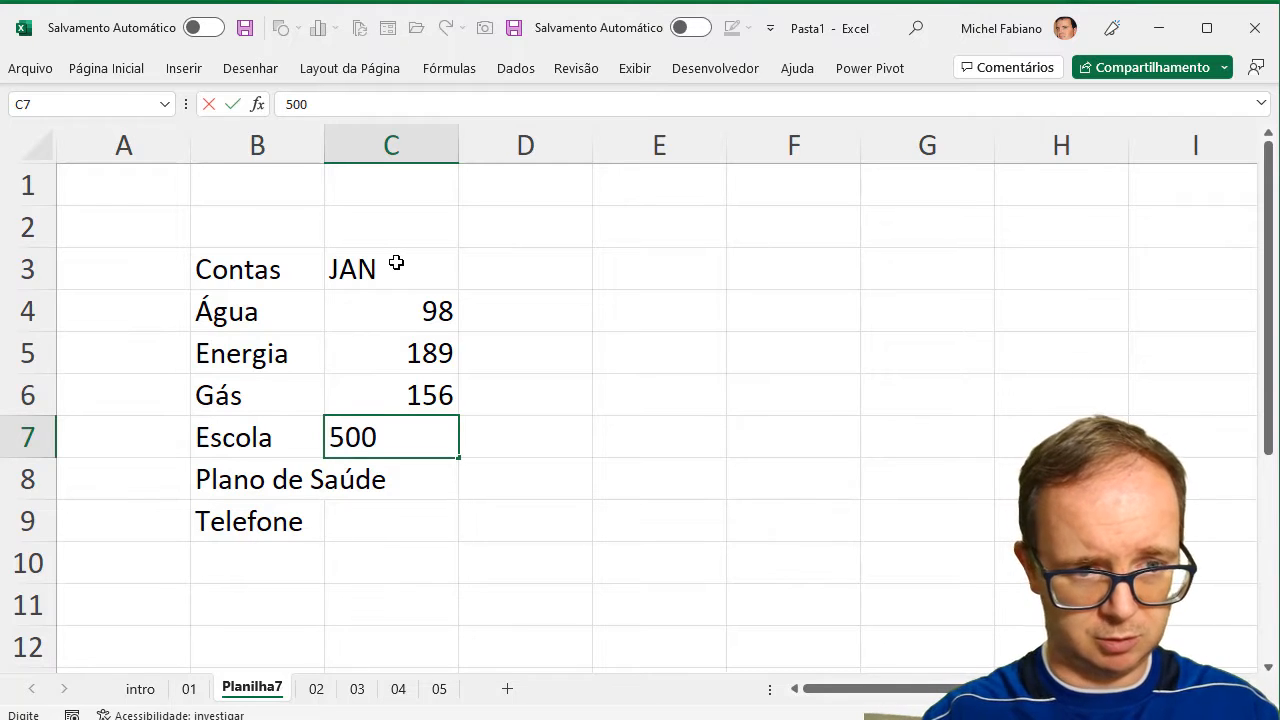
key("Return")
type("350")
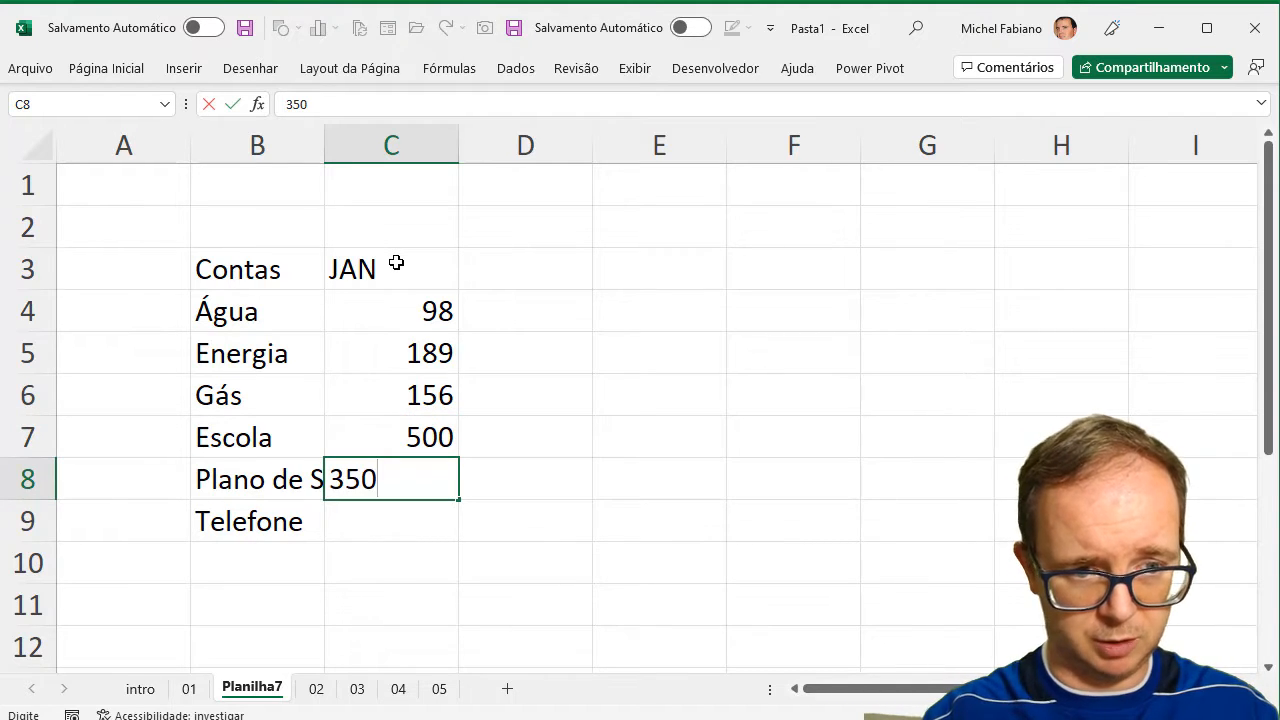
key("Return")
type("99")
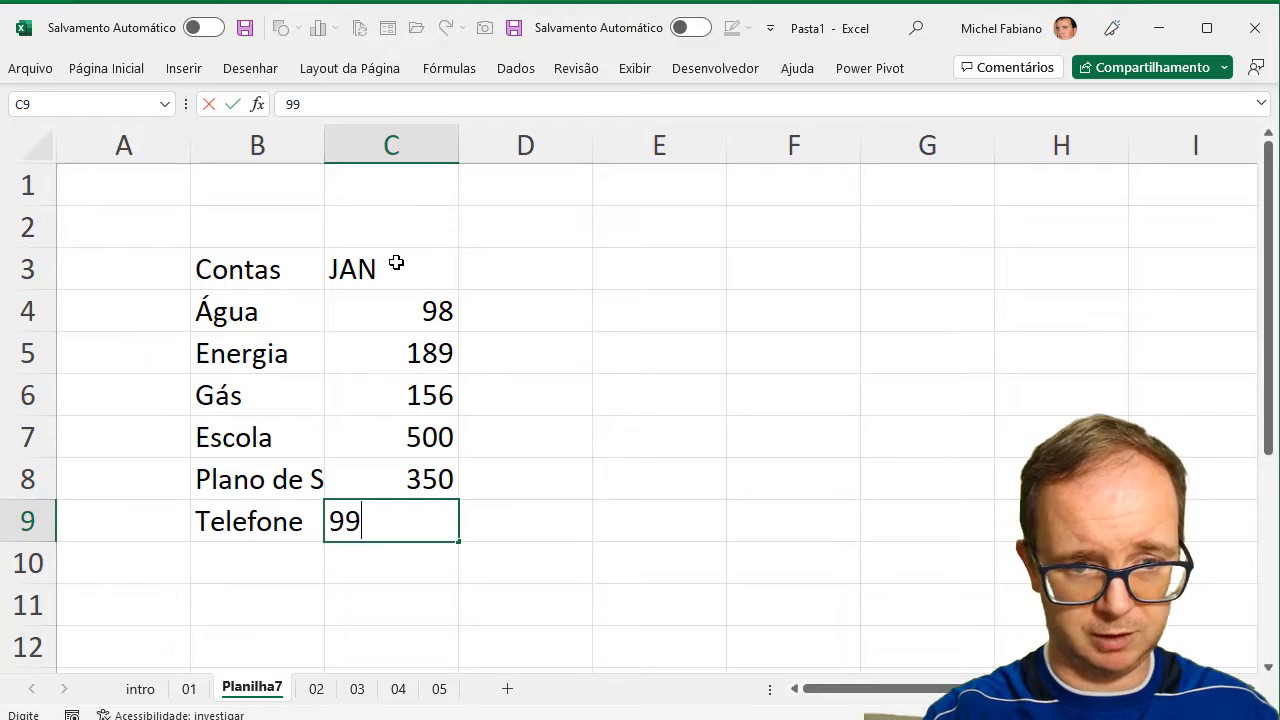
key("Return")
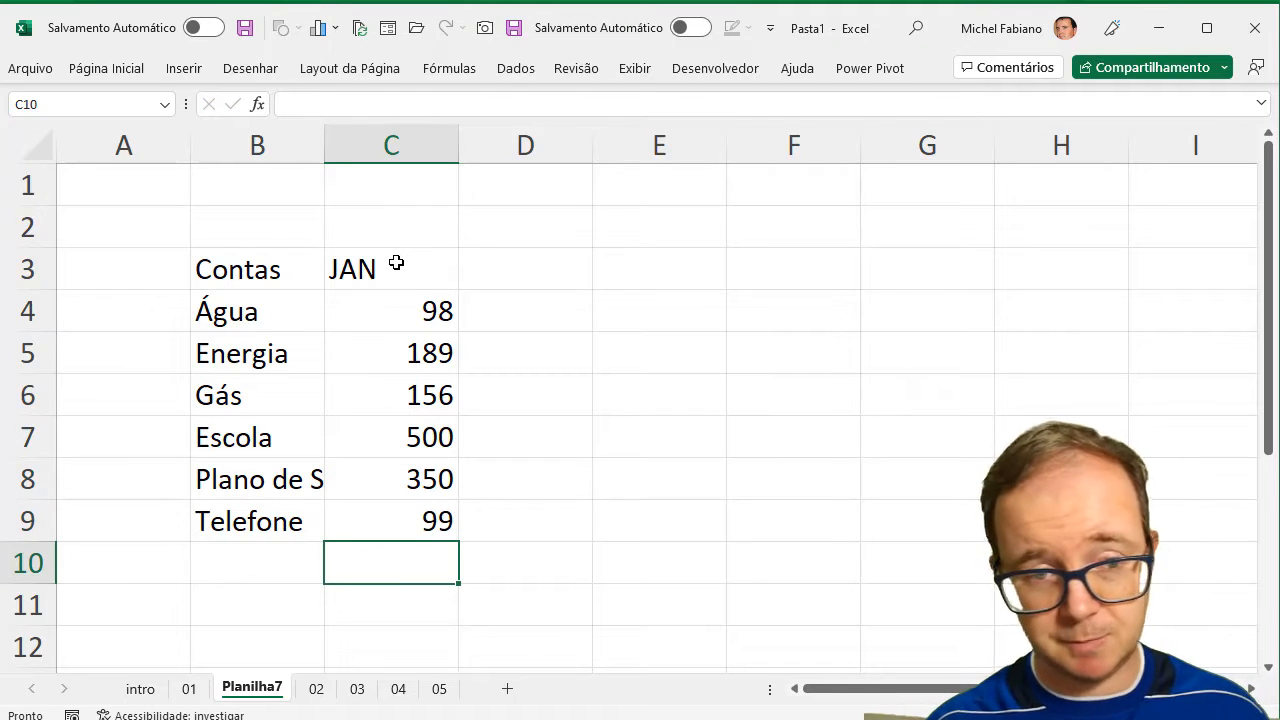
Apply the R$ accounting number format to the JAN amounts in C4:C9.
left_click_drag(409, 293, 411, 513)
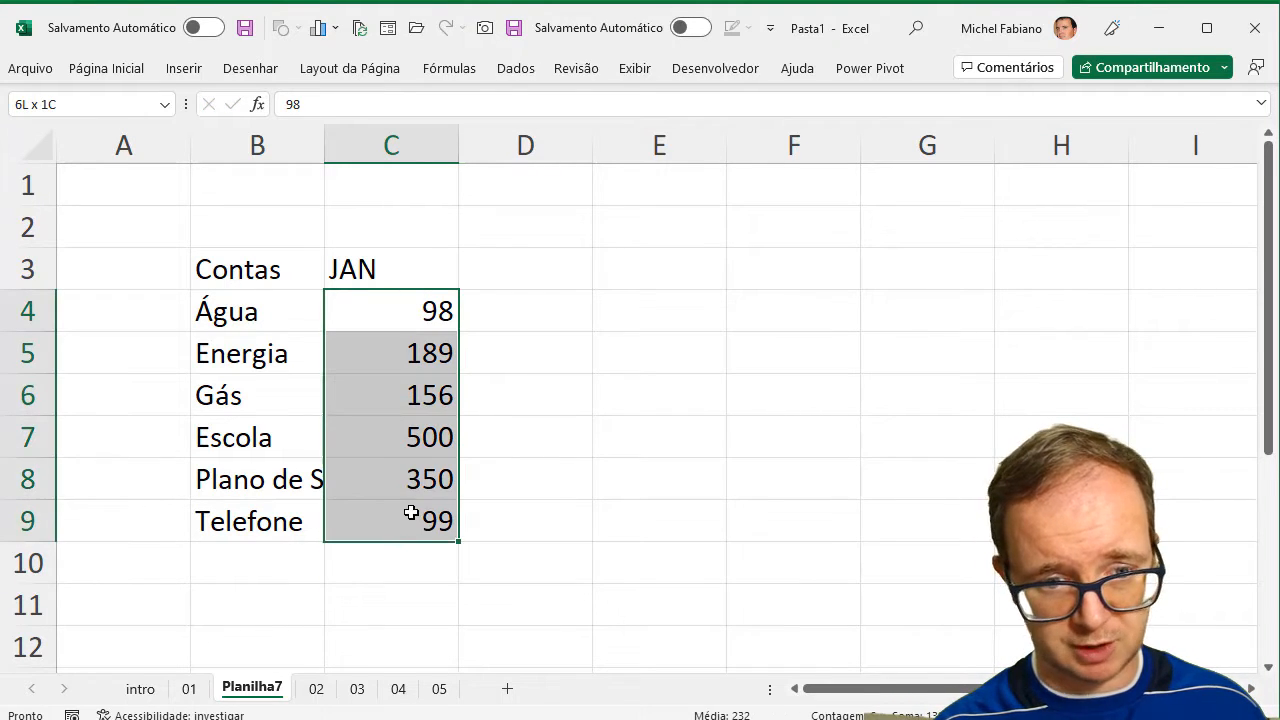
left_click(104, 74)
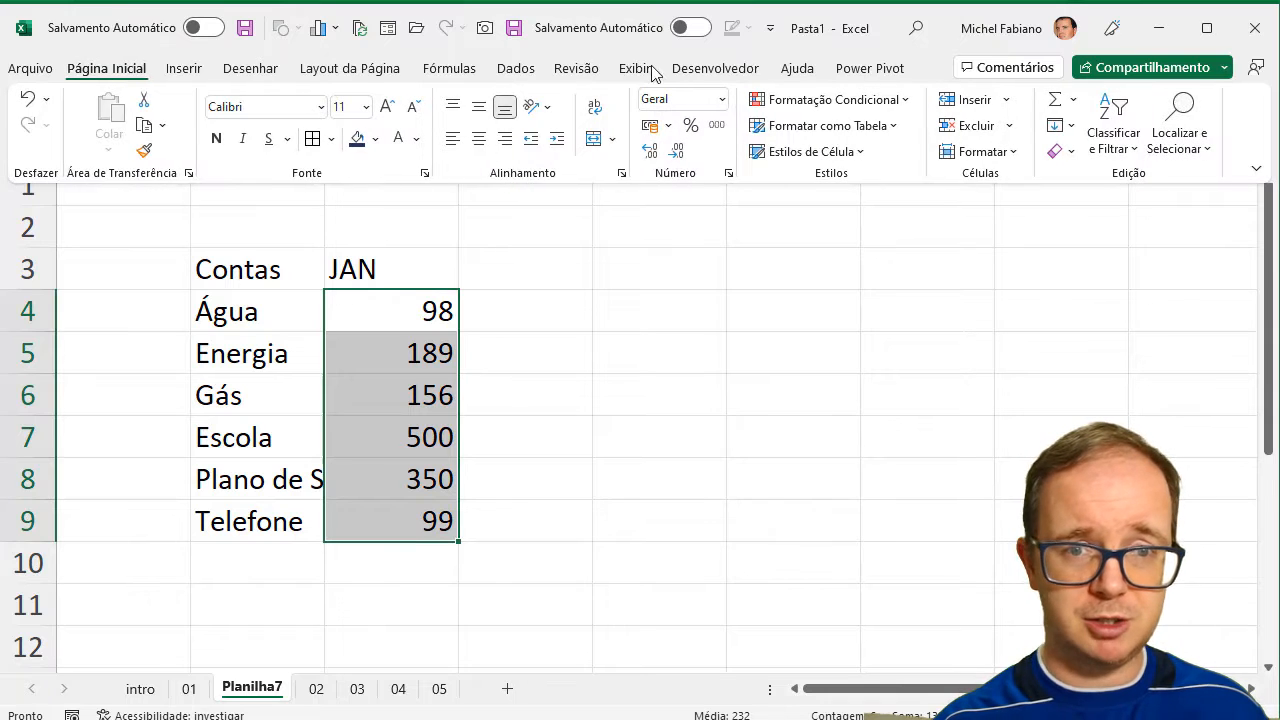
left_click(650, 127)
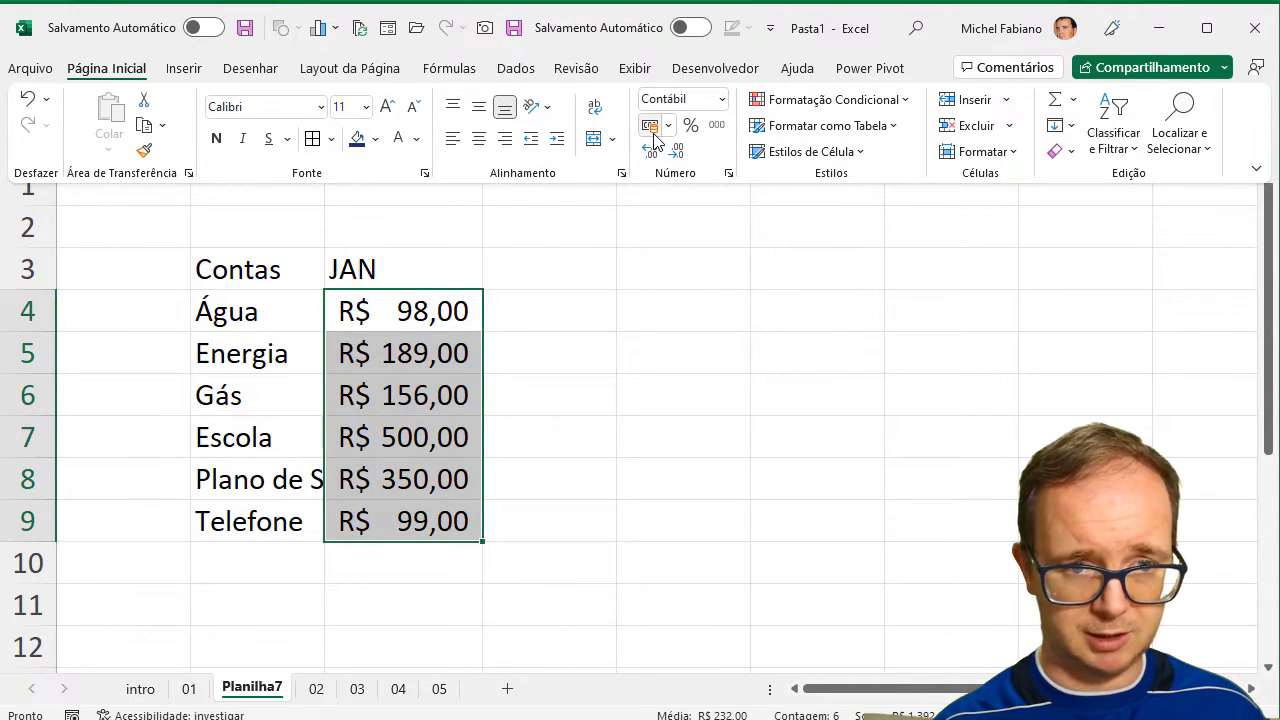
Enter the heading FEV in D3, beside JAN.
left_click(509, 264)
left_click(509, 264)
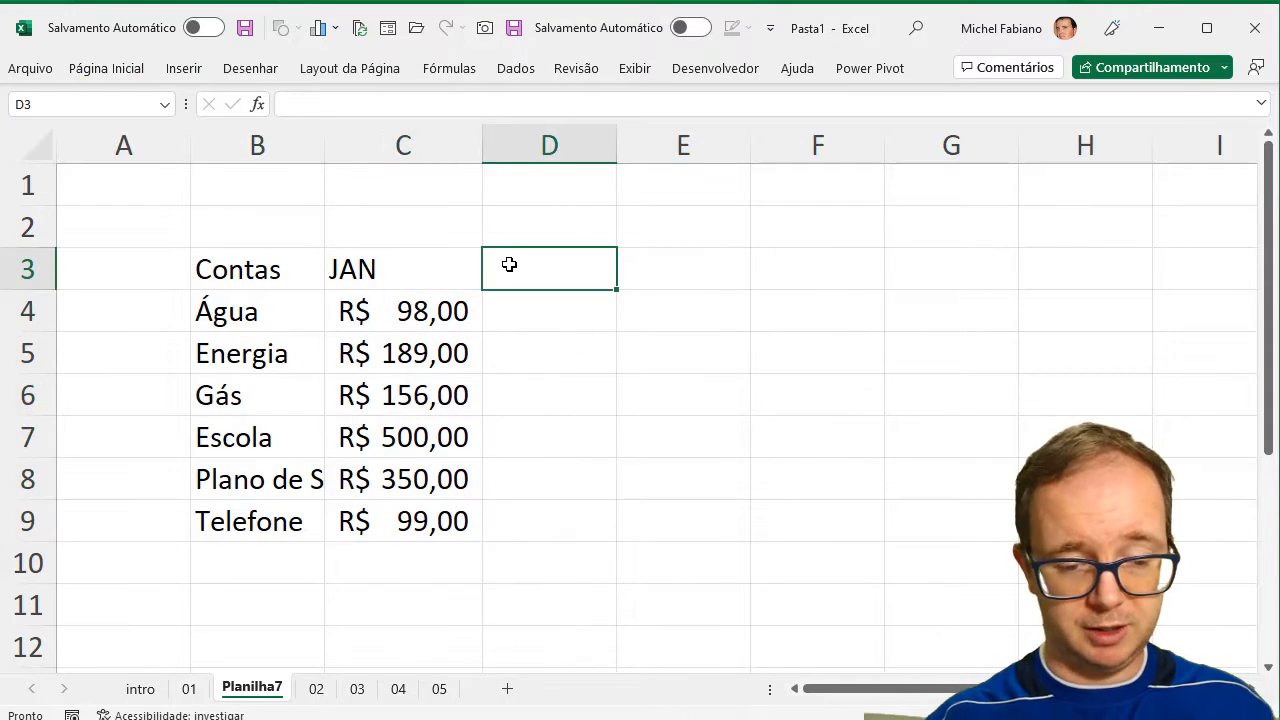
type("FEV")
key("Return")
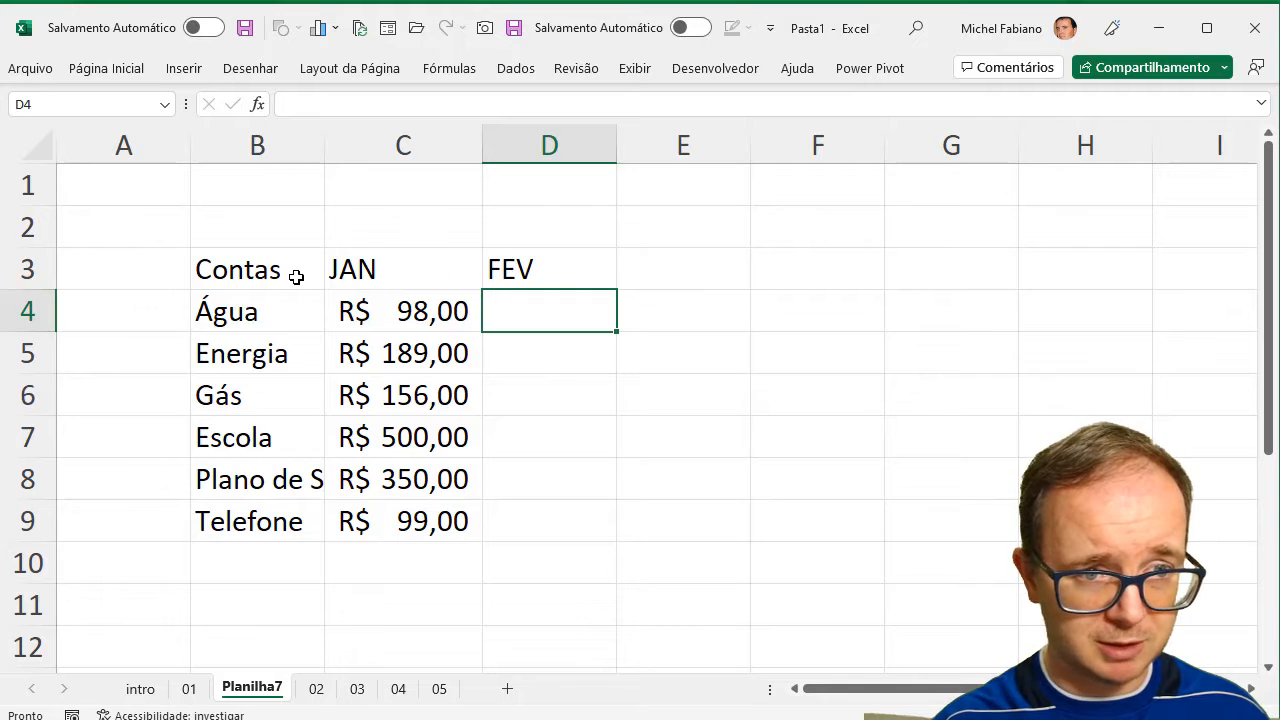
Add borders to all cells of the table B3:D9 and set its font to Abadi.
left_click_drag(294, 277, 551, 529)
left_click(136, 78)
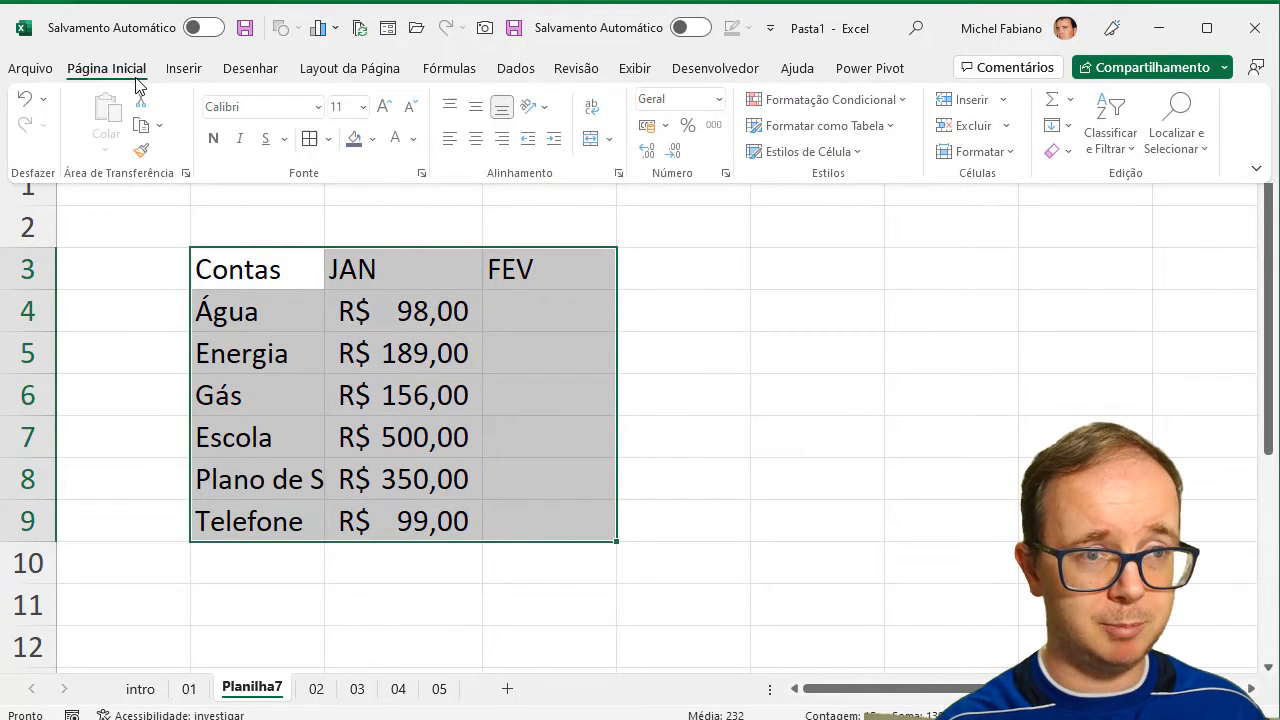
left_click(310, 139)
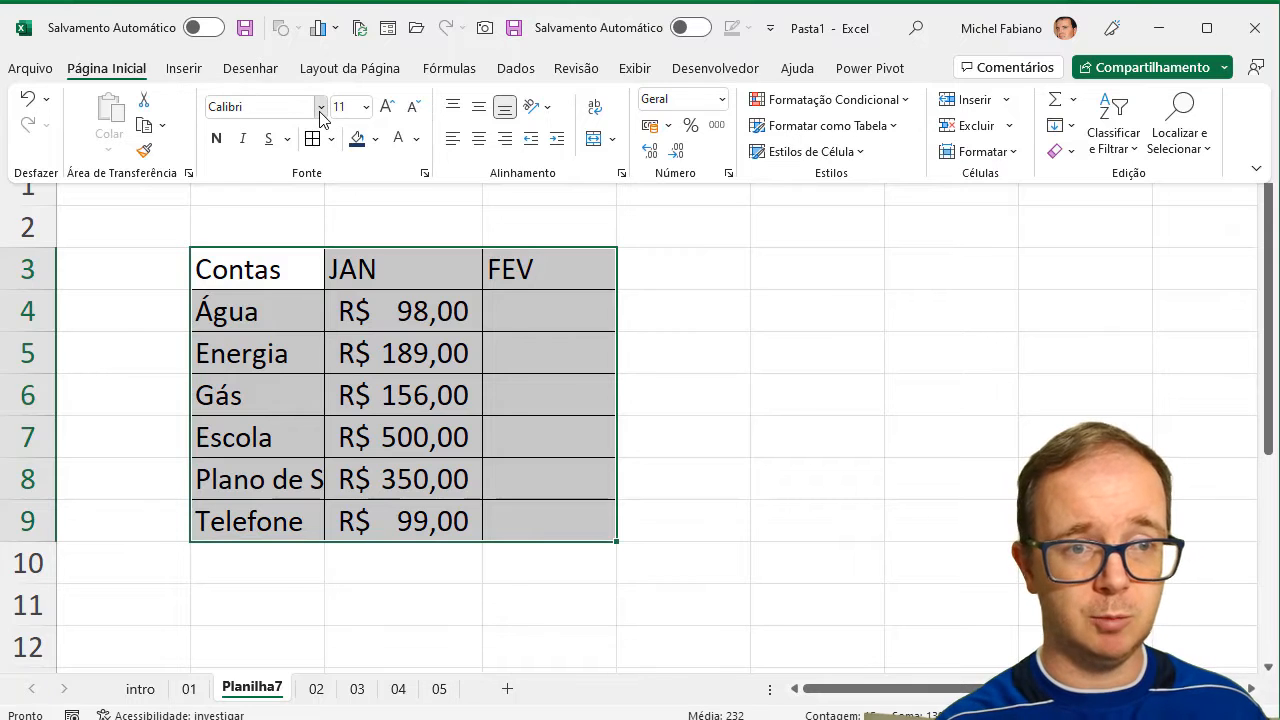
left_click(320, 107)
left_click(298, 256)
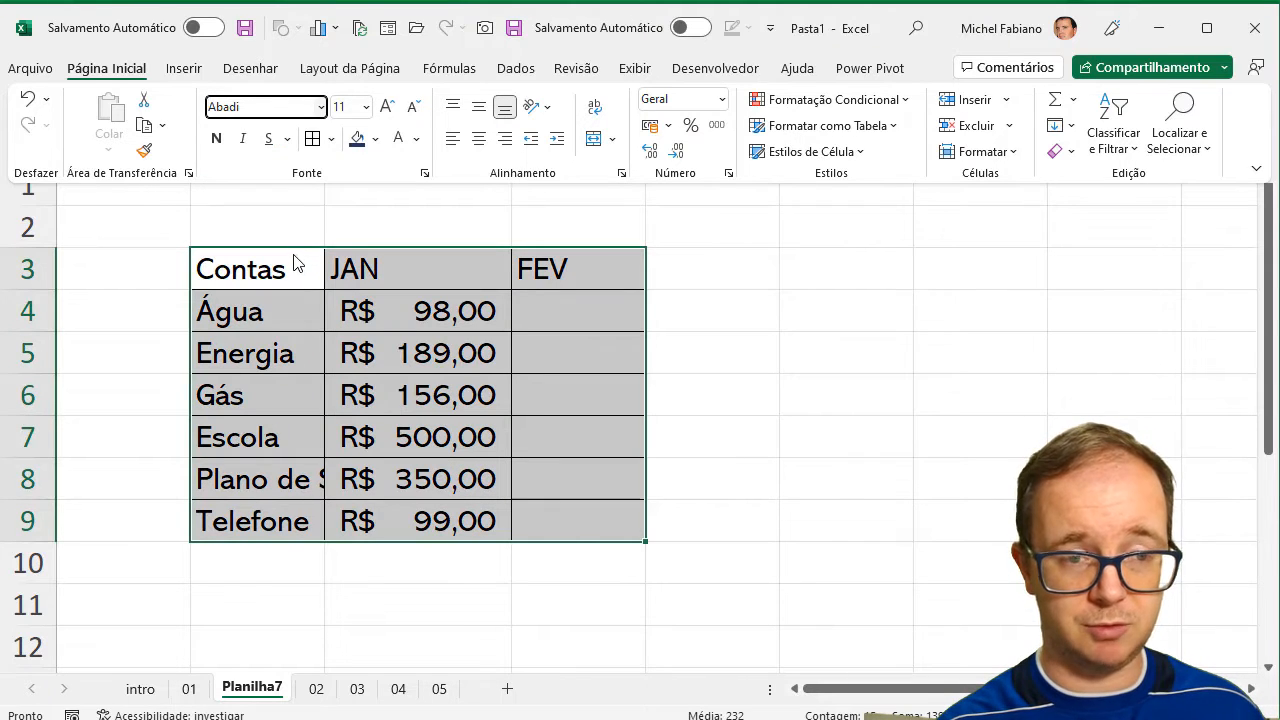
Give the table's header row B3:D3 a dark blue fill and white text.
left_click(298, 262)
left_click_drag(297, 265, 536, 271)
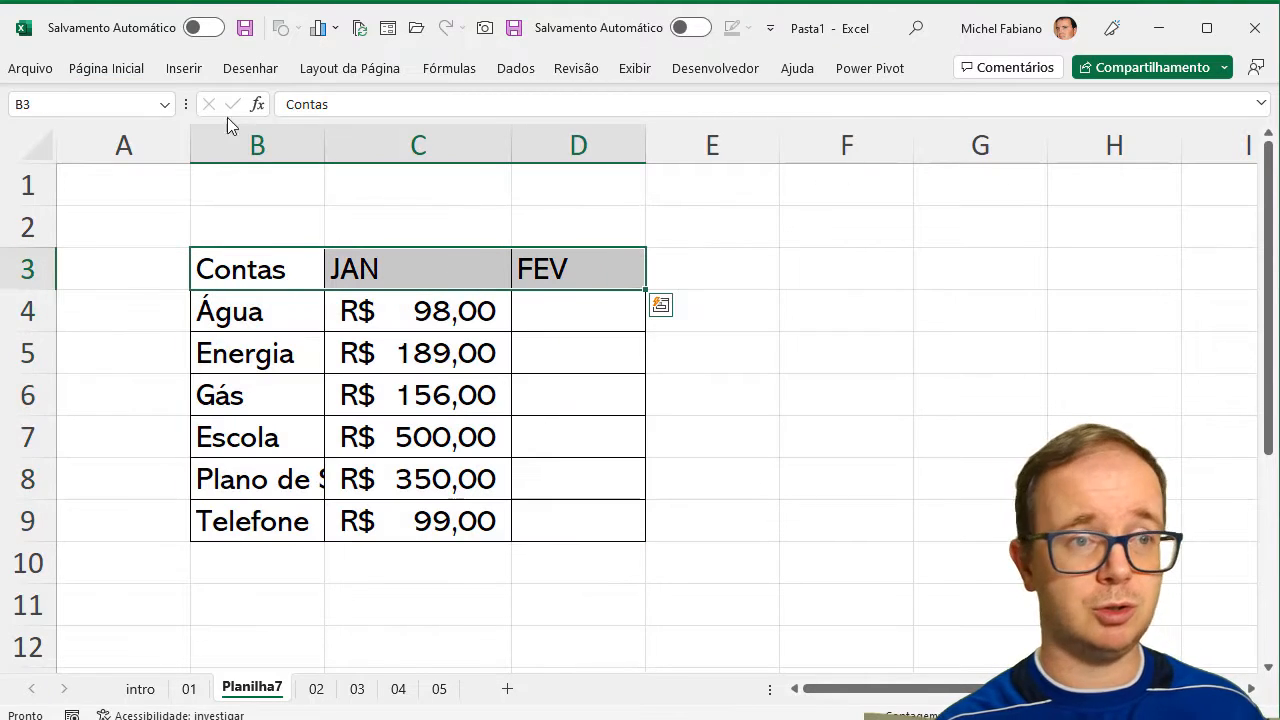
left_click(110, 68)
left_click(357, 140)
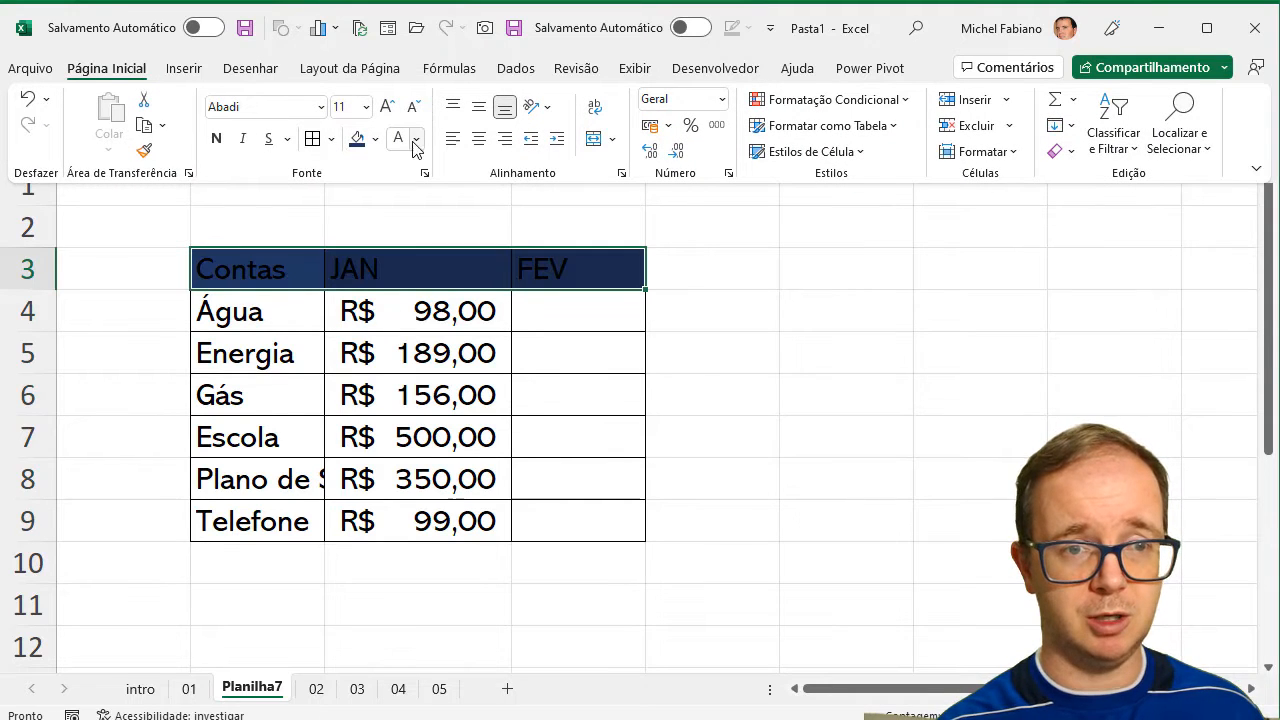
left_click(398, 140)
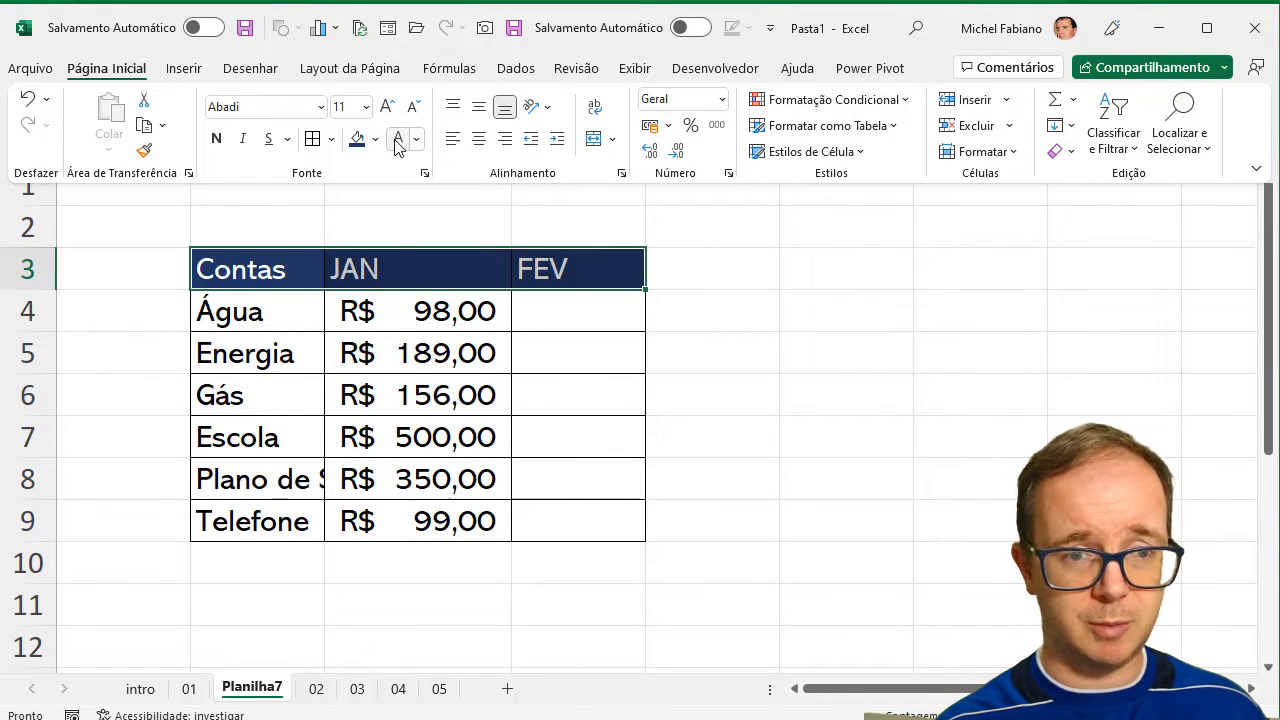
Centre the headings in B3:D3 and autofit column B to its longest entry.
left_click(479, 139)
left_click(539, 365)
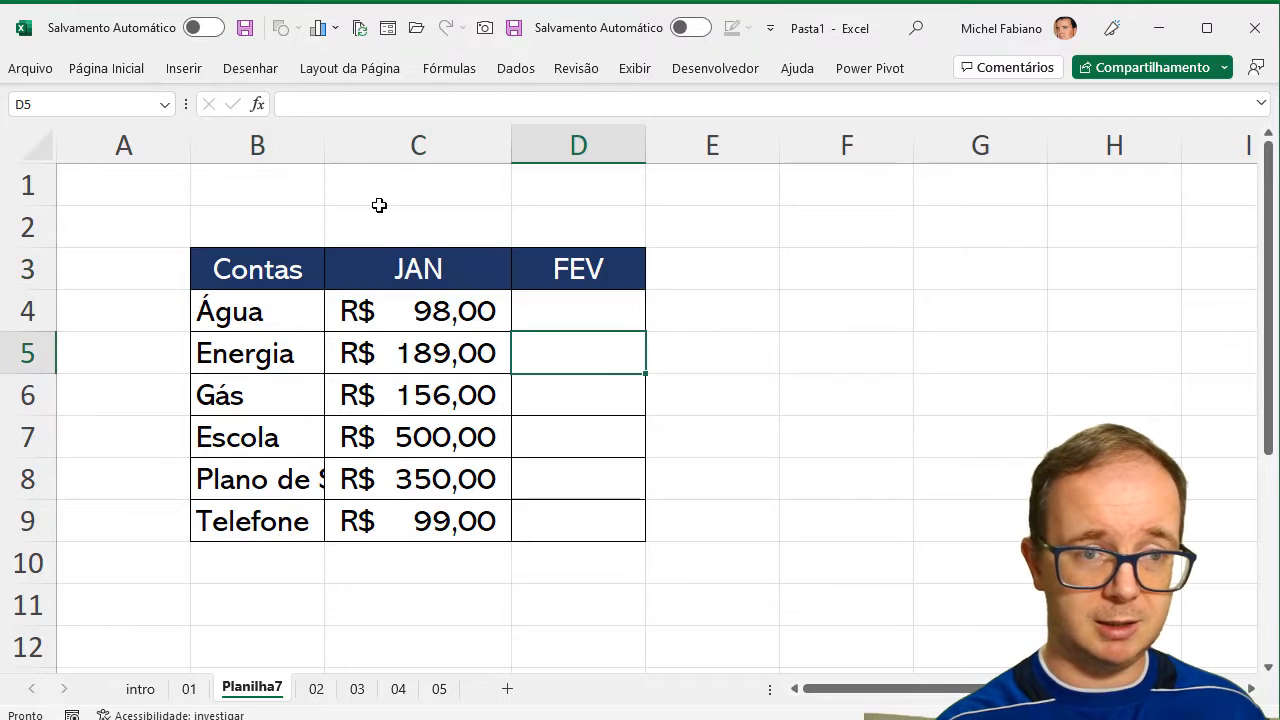
double_click(324, 150)
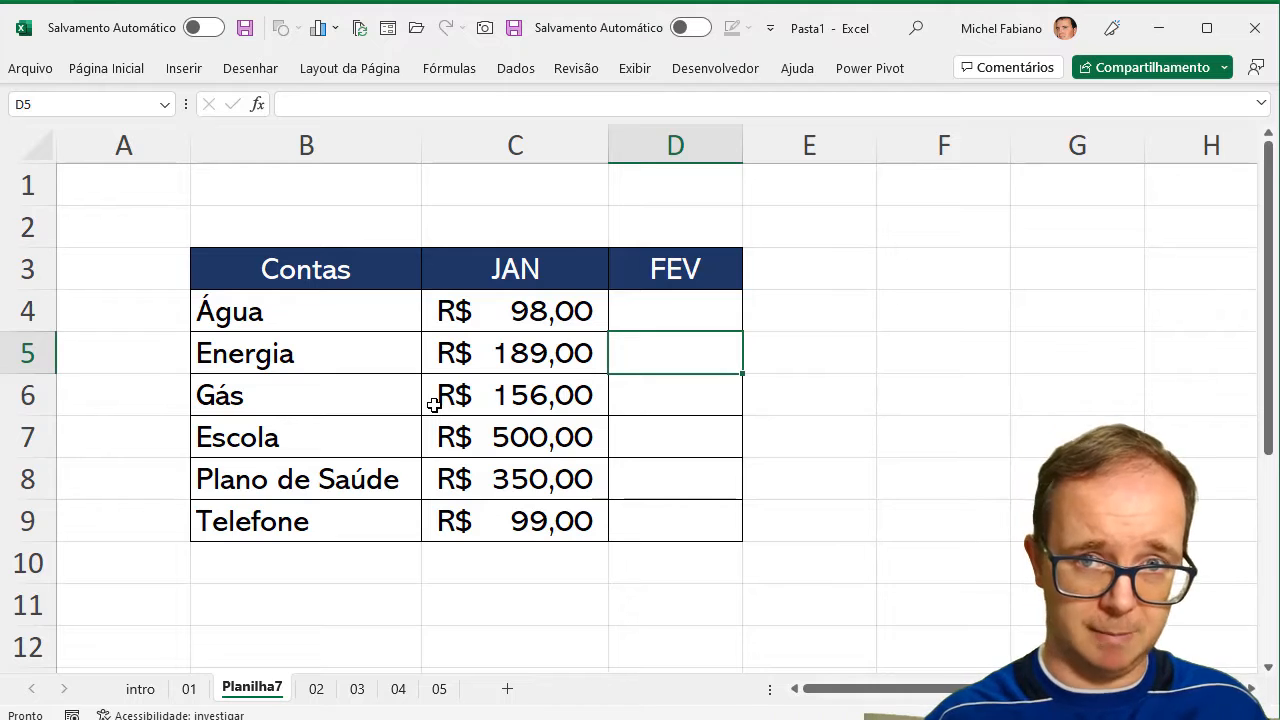
On sheet 02, enter the first student's grades in row 6: 10 for Prova 1 and 8 for Prova 2.
left_click(316, 689)
left_click(814, 490)
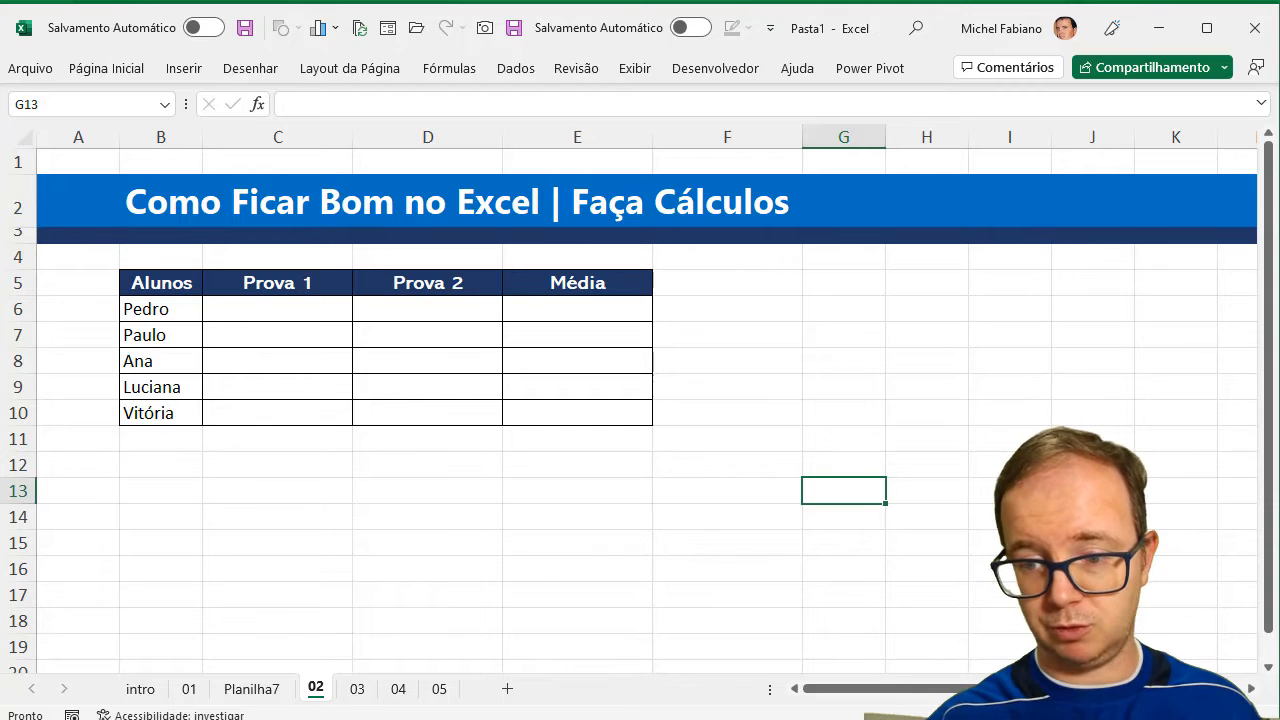
scroll(1090, 600, "up", 3)
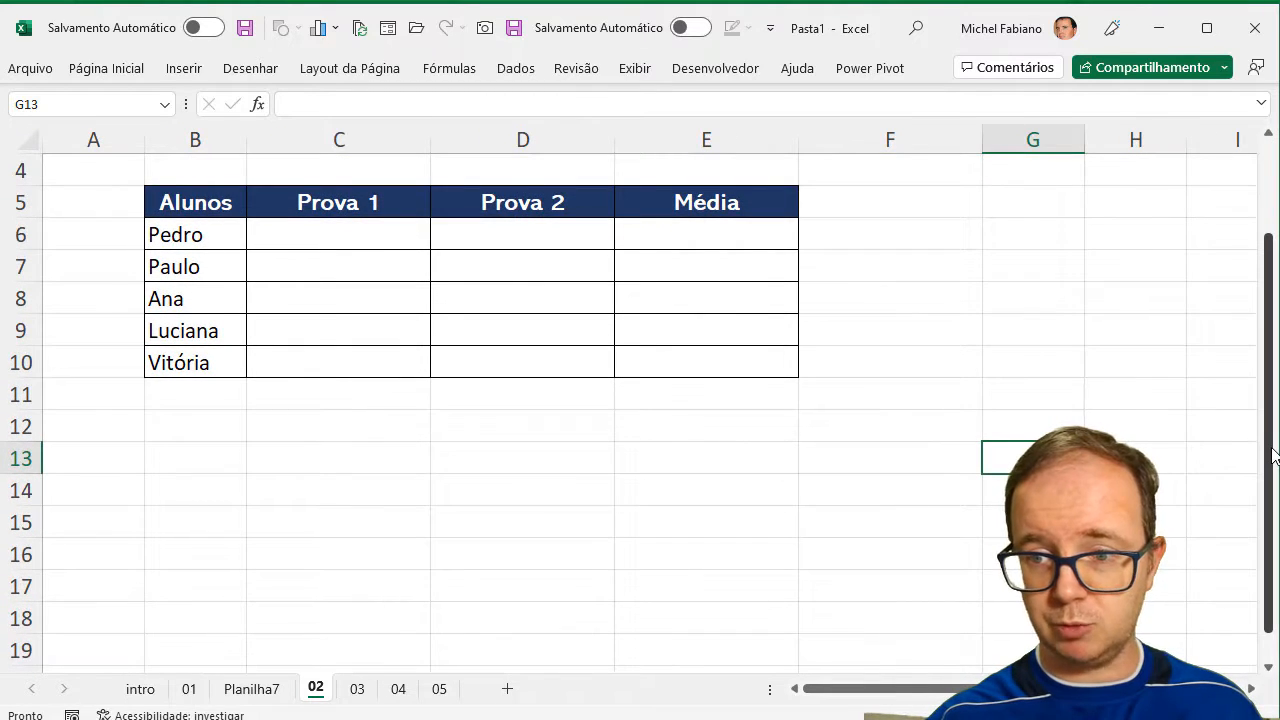
left_click_drag(1273, 455, 1271, 362)
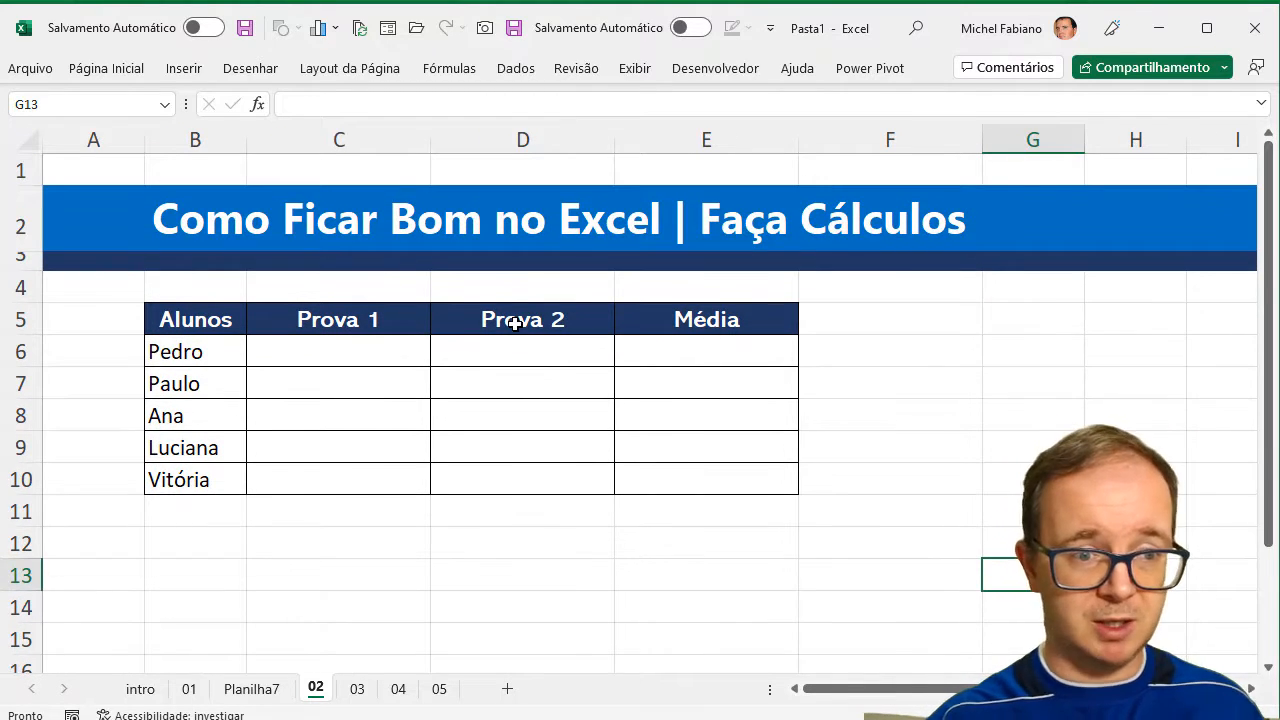
left_click(320, 352)
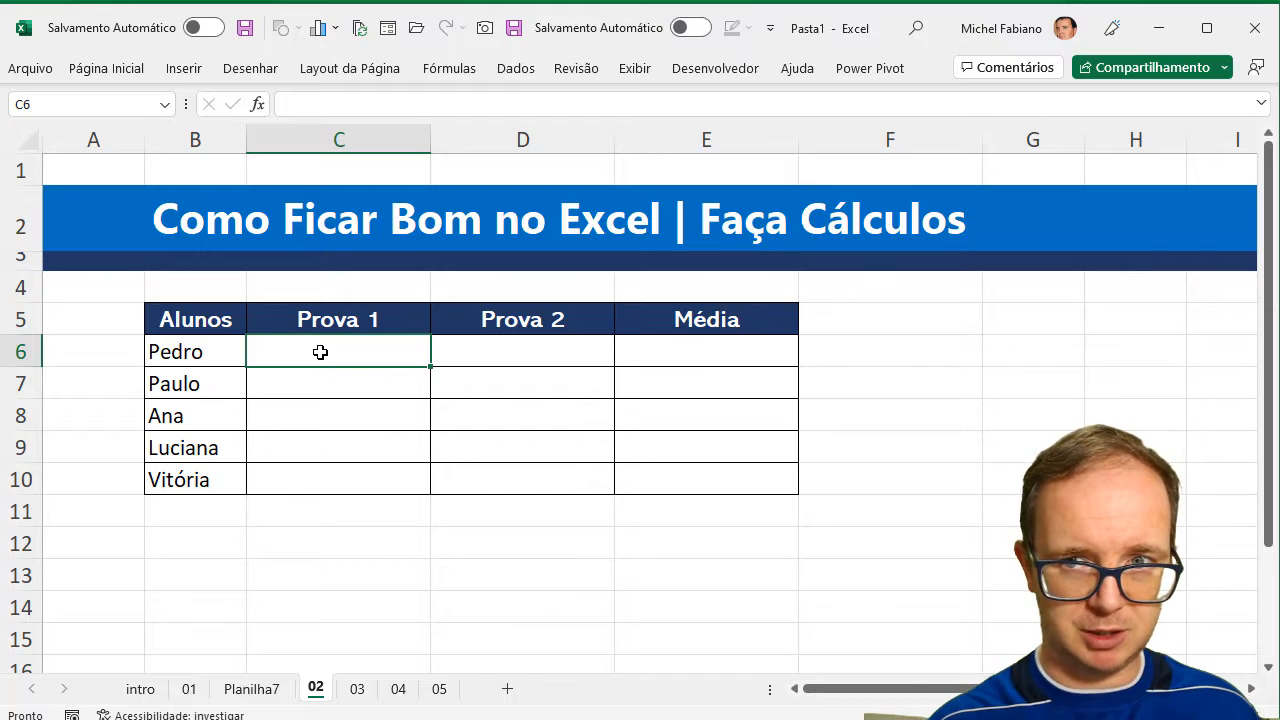
type("10")
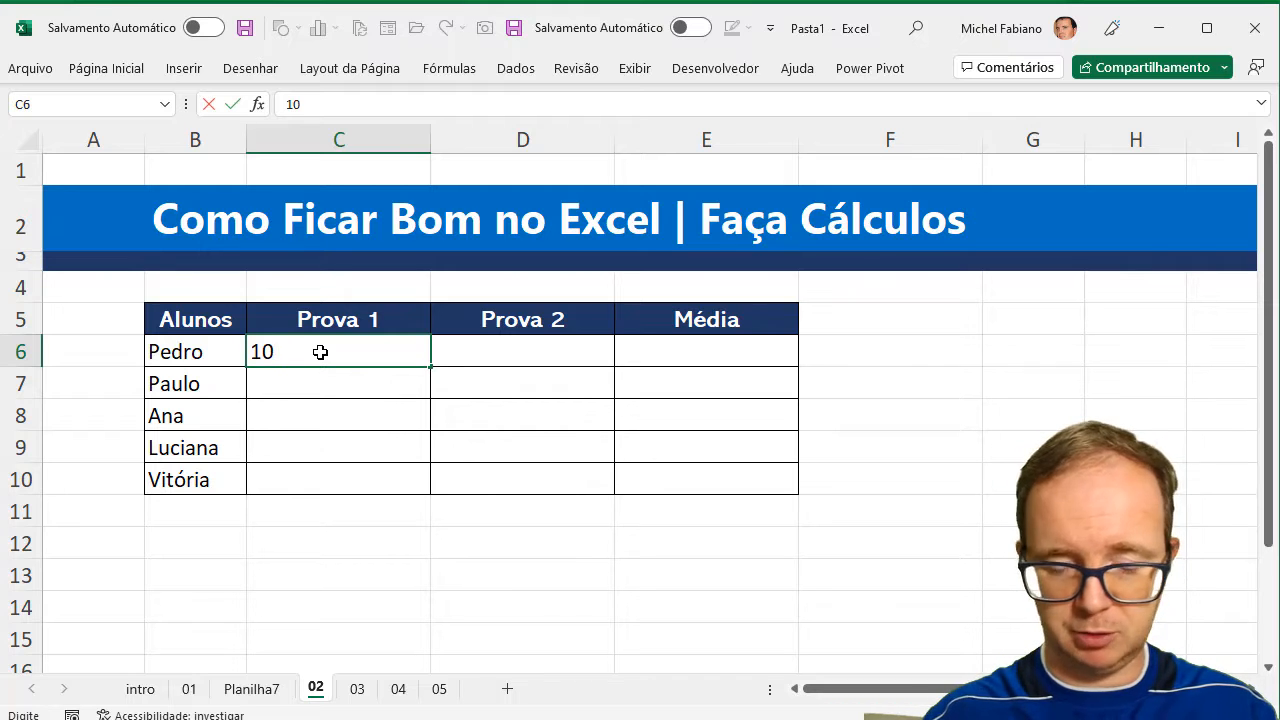
key("Tab")
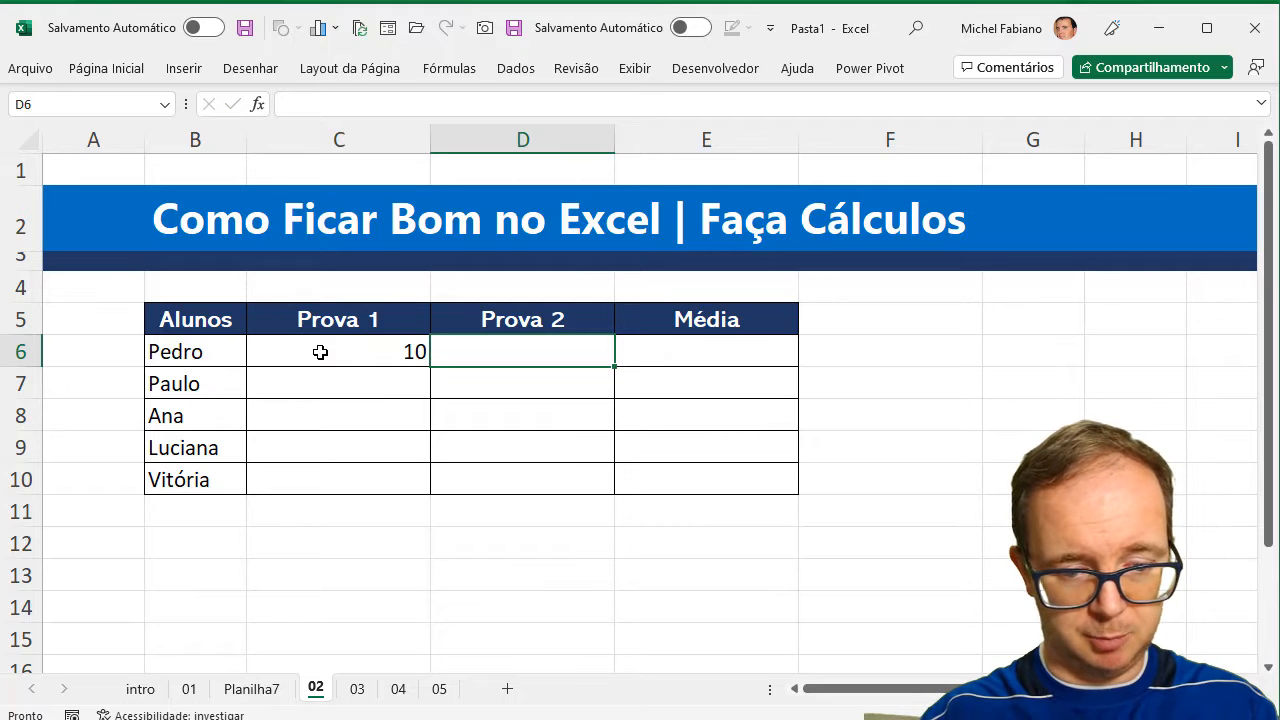
type("8")
key("Return")
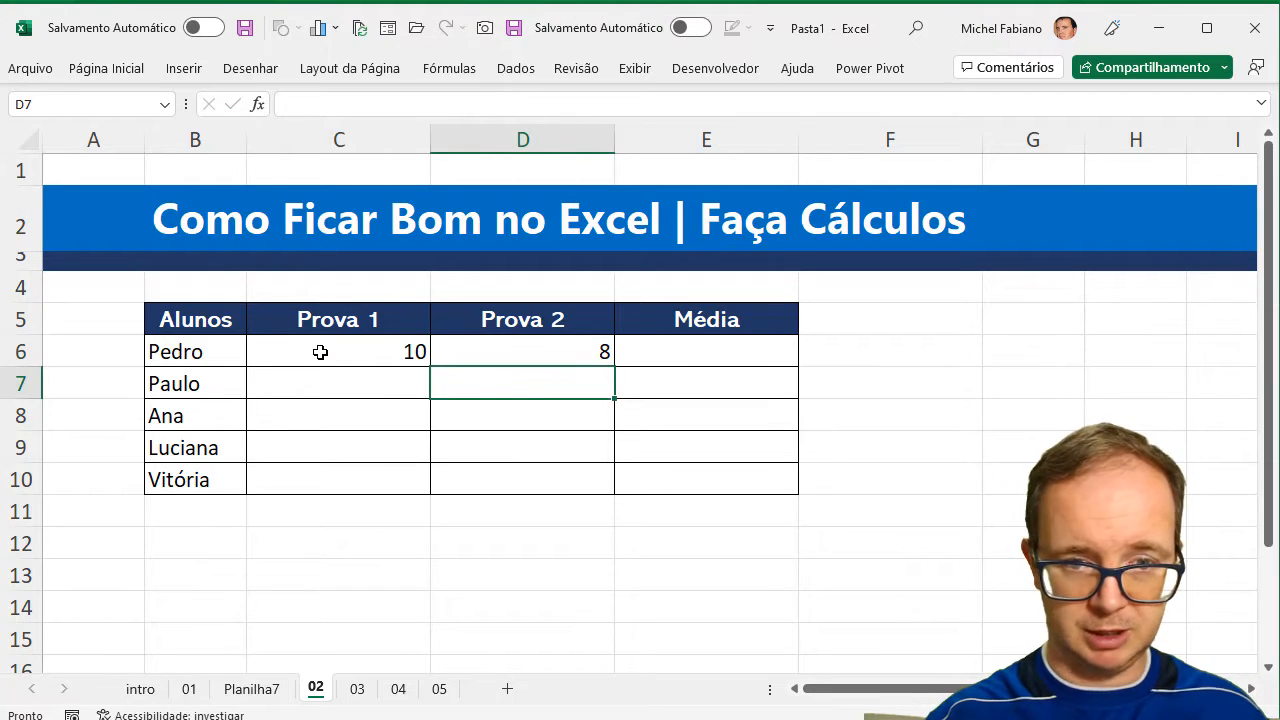
Calculate the first student's Média in E6 with the formula =(C6+D6)/2.
left_click(645, 353)
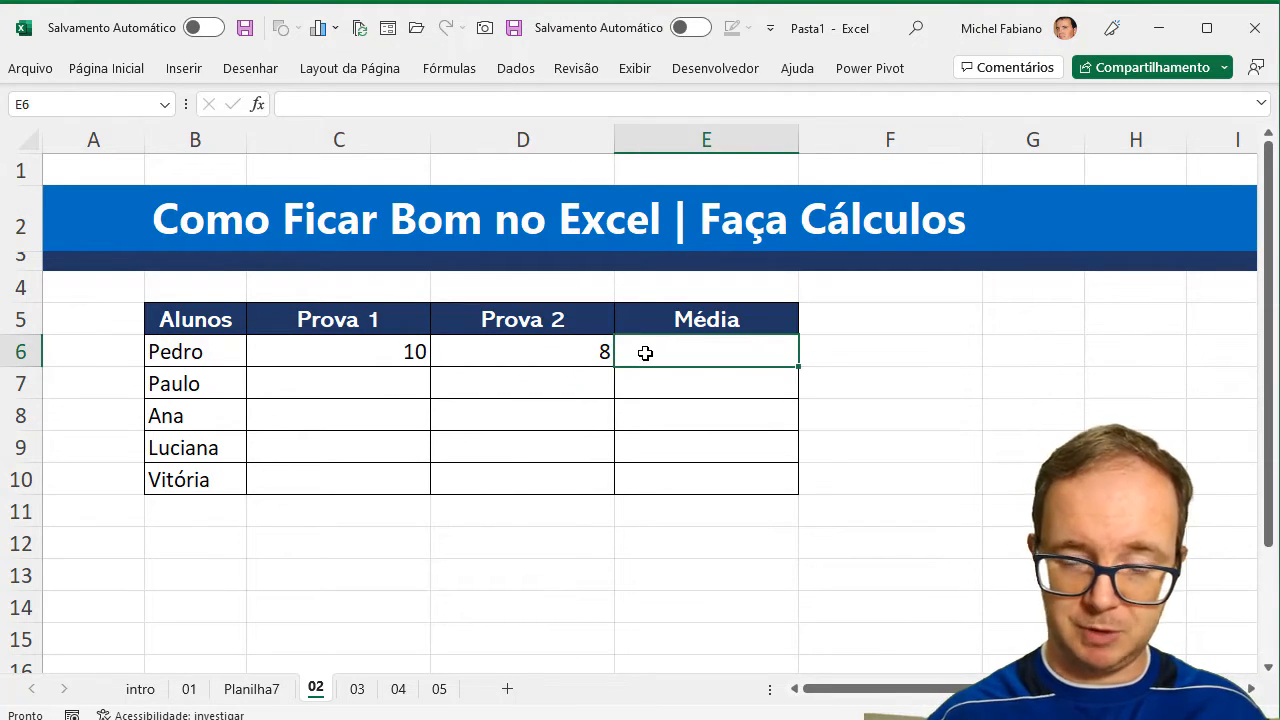
type("=")
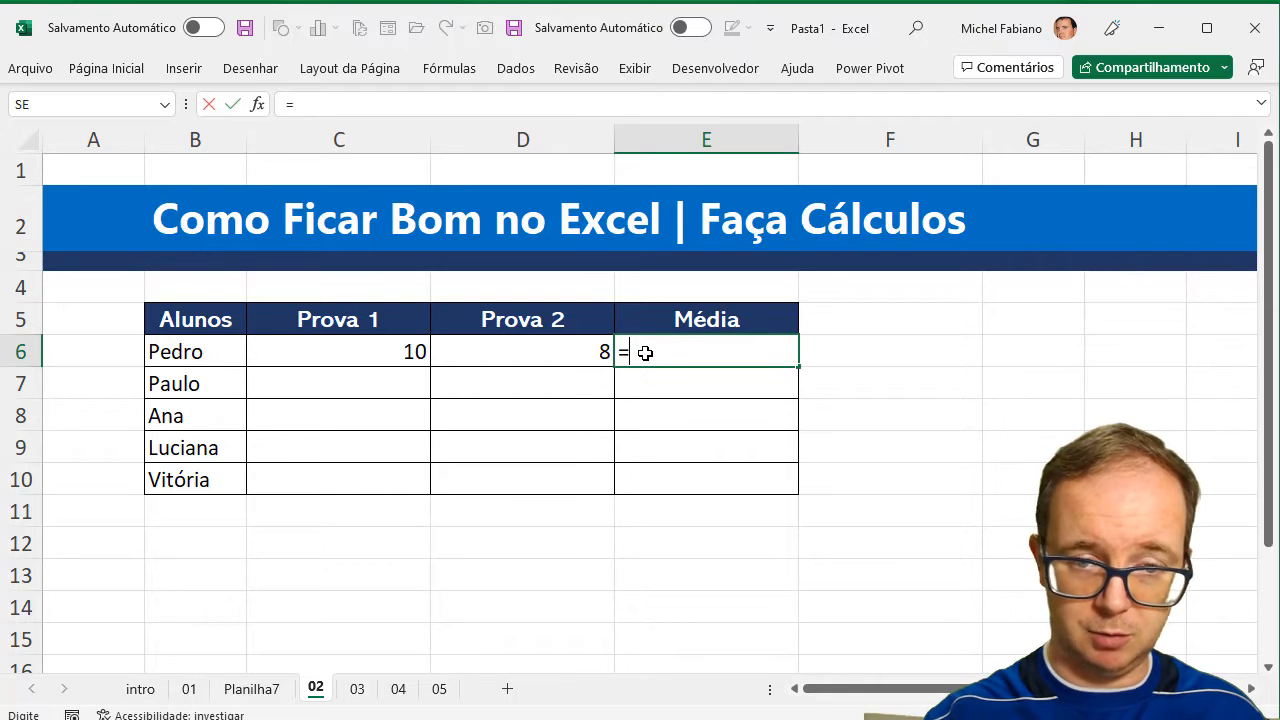
type("(")
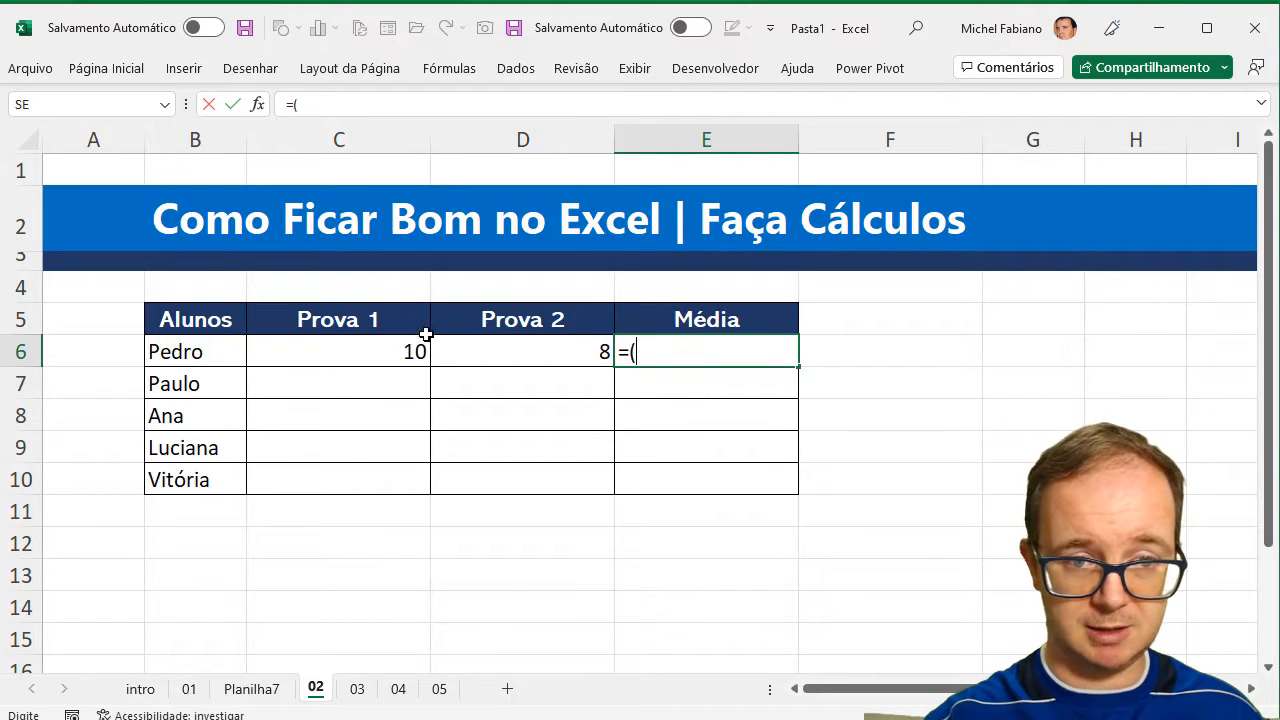
left_click(401, 350)
type("+")
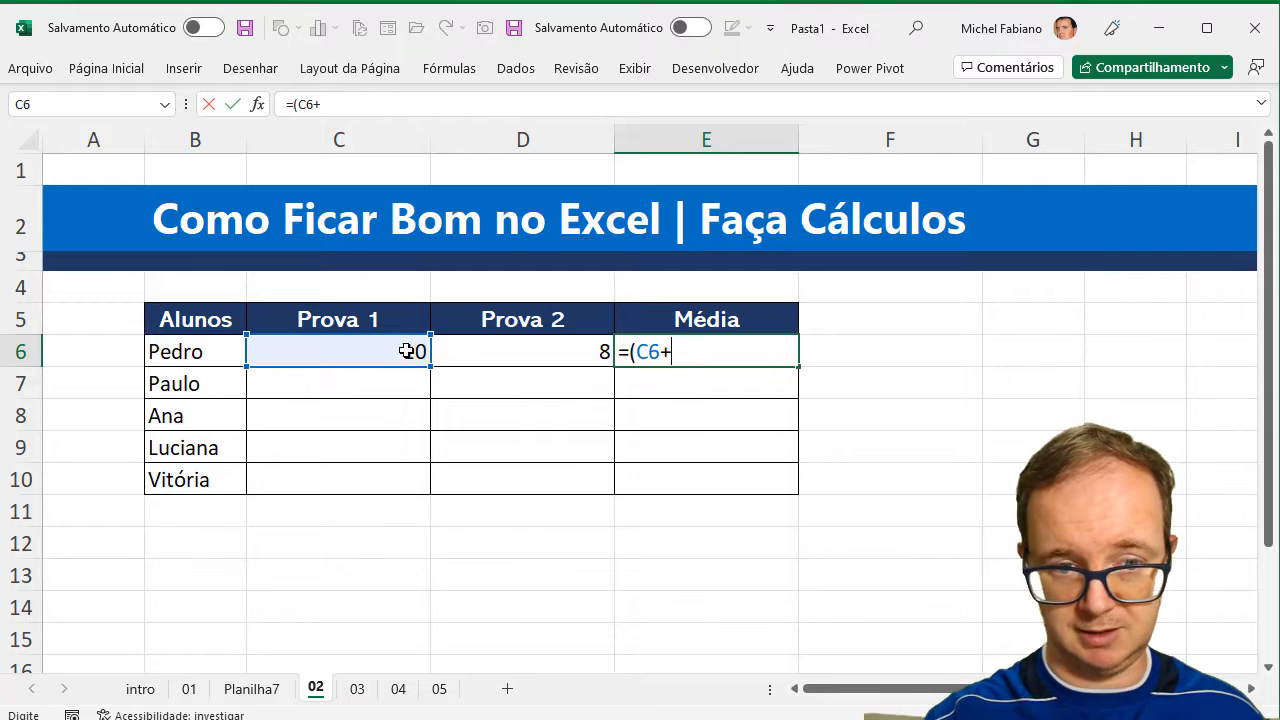
left_click(464, 351)
type(")")
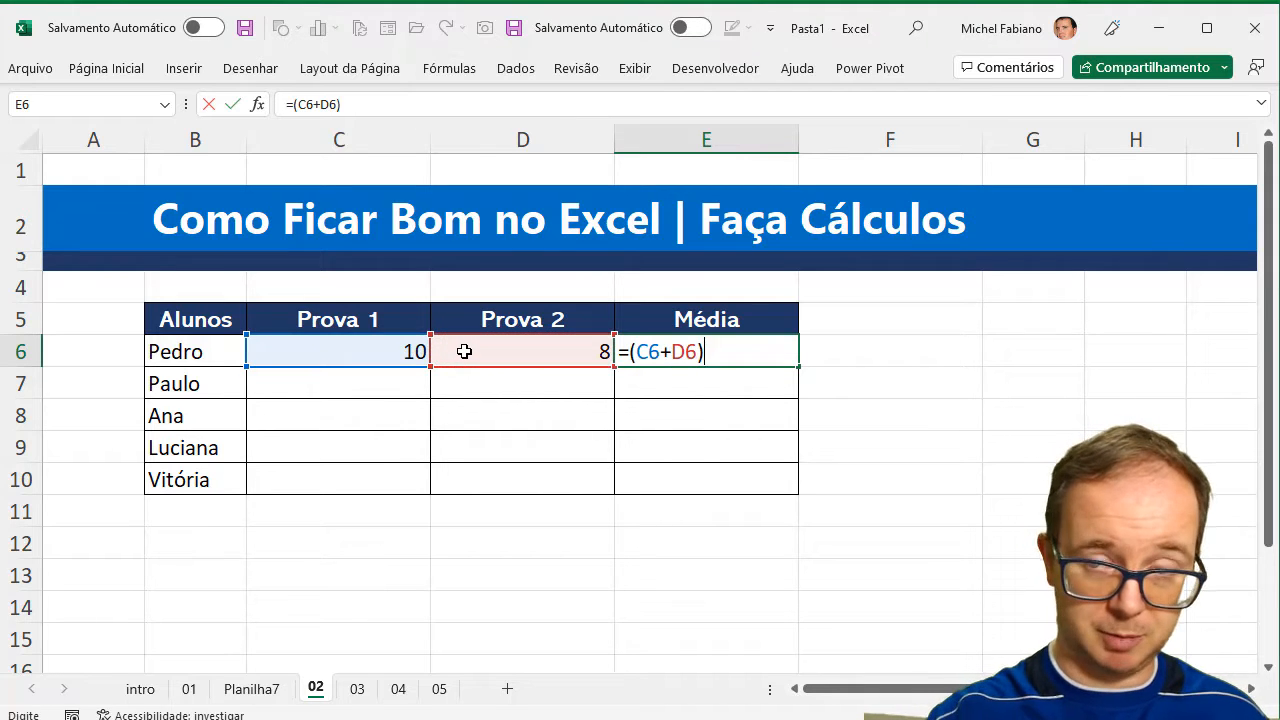
type("/2")
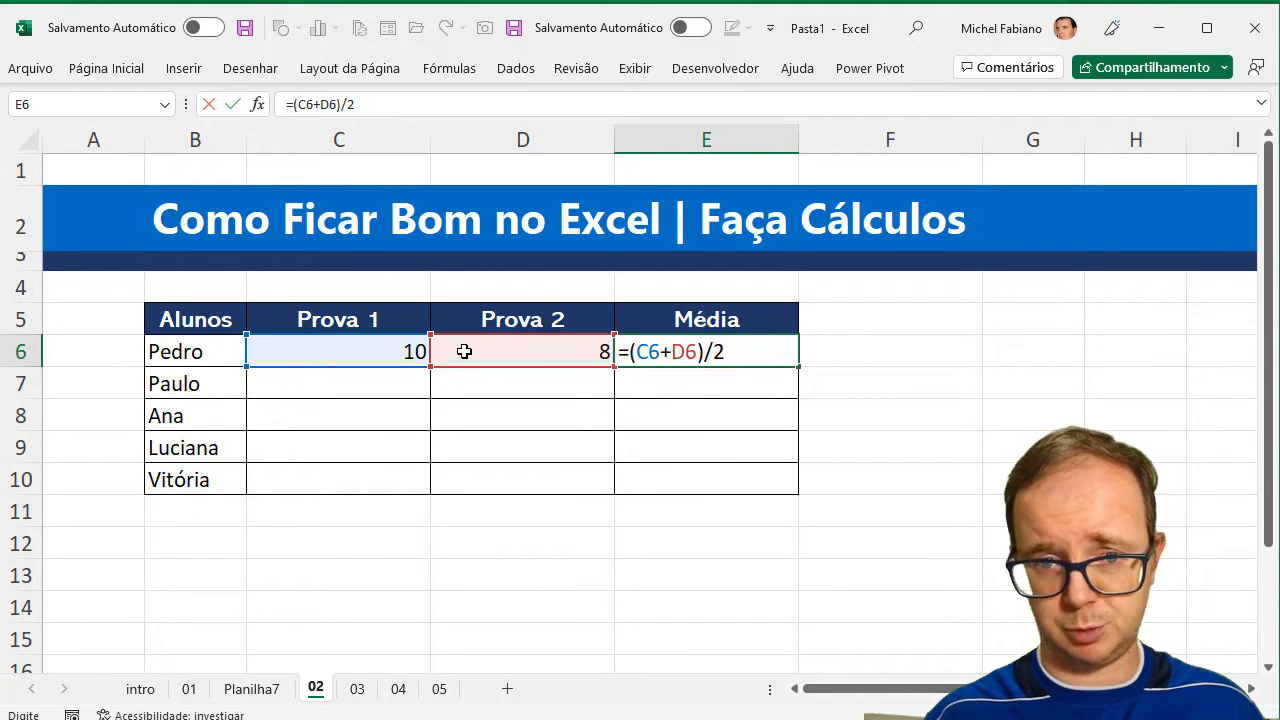
key("Return")
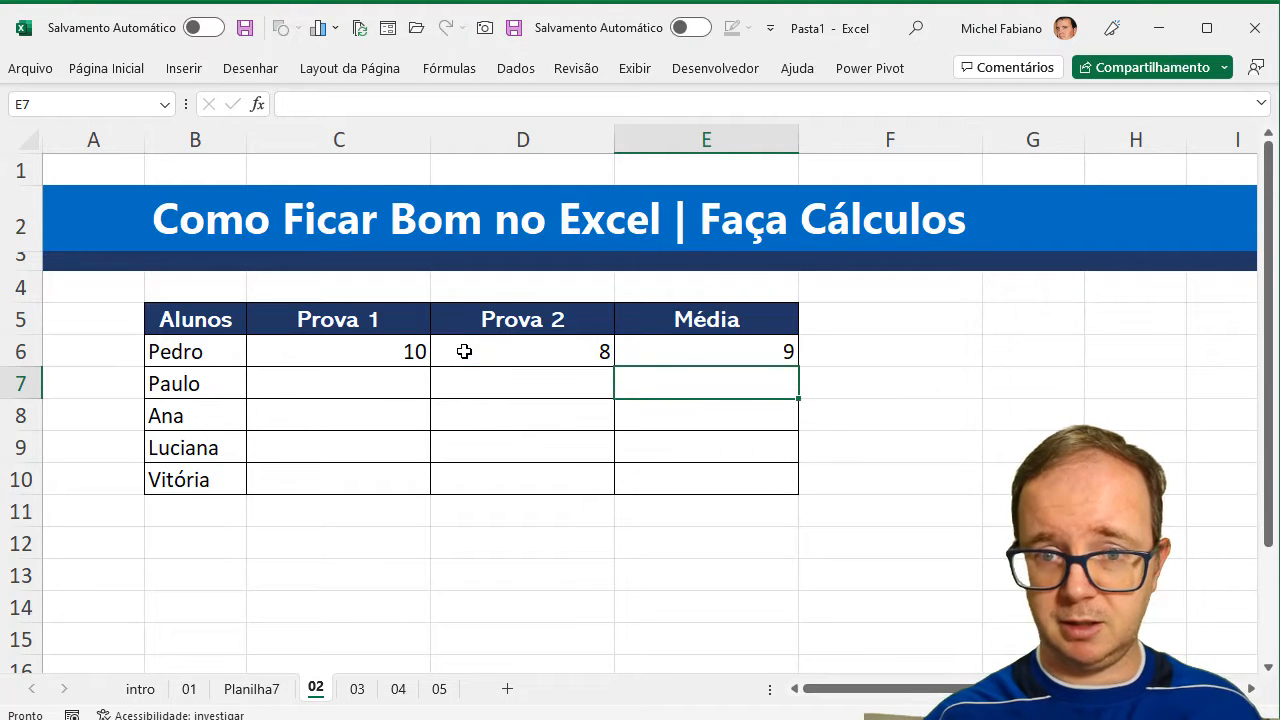
Centre the first student's grades and average in C6:E6 horizontally.
left_click_drag(383, 354, 786, 343)
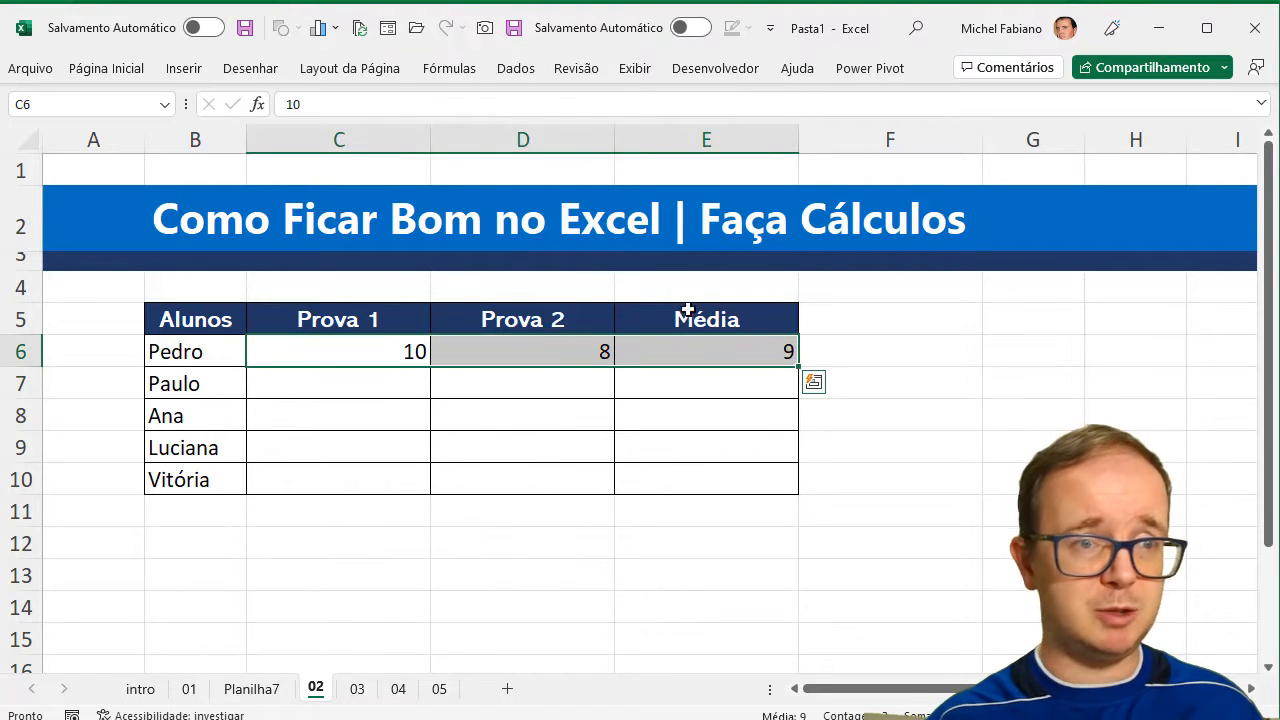
left_click(108, 69)
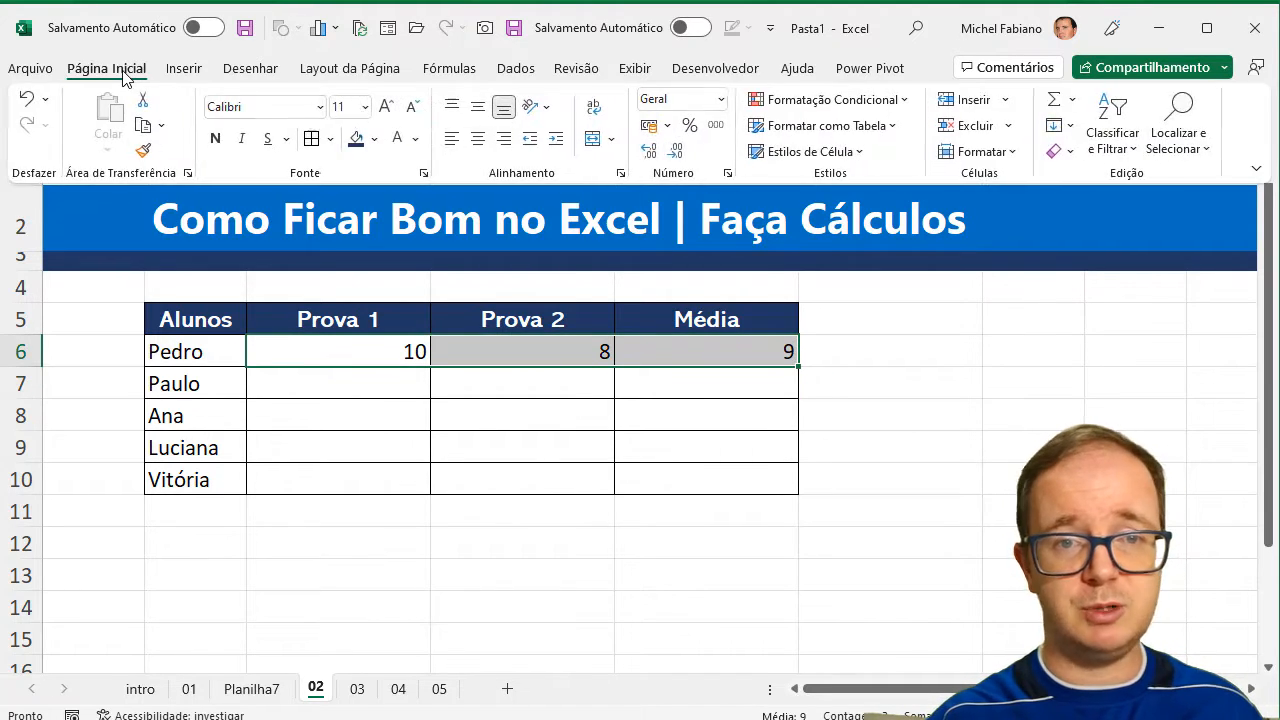
left_click(480, 145)
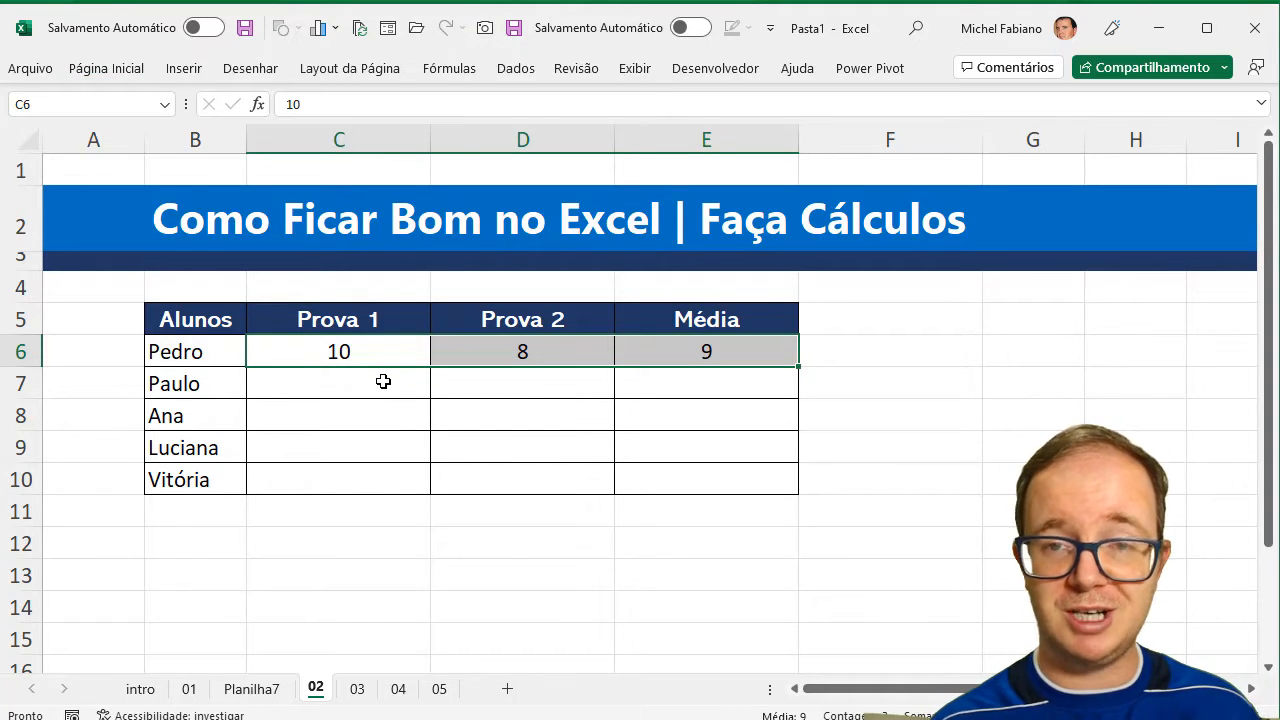
Enter Prova 1 and Prova 2 grades for the next two students: 7 and 6 in row 7, 5 and 10 in row 8.
left_click(383, 381)
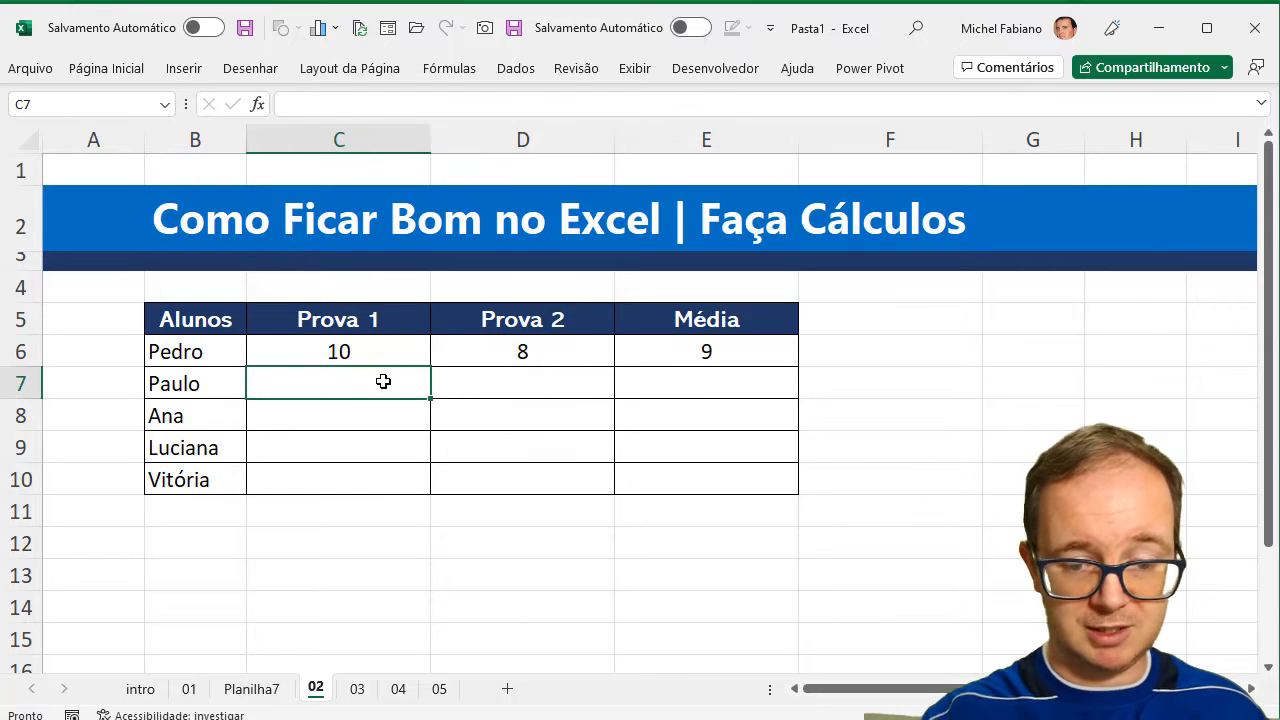
type("7")
key("Tab")
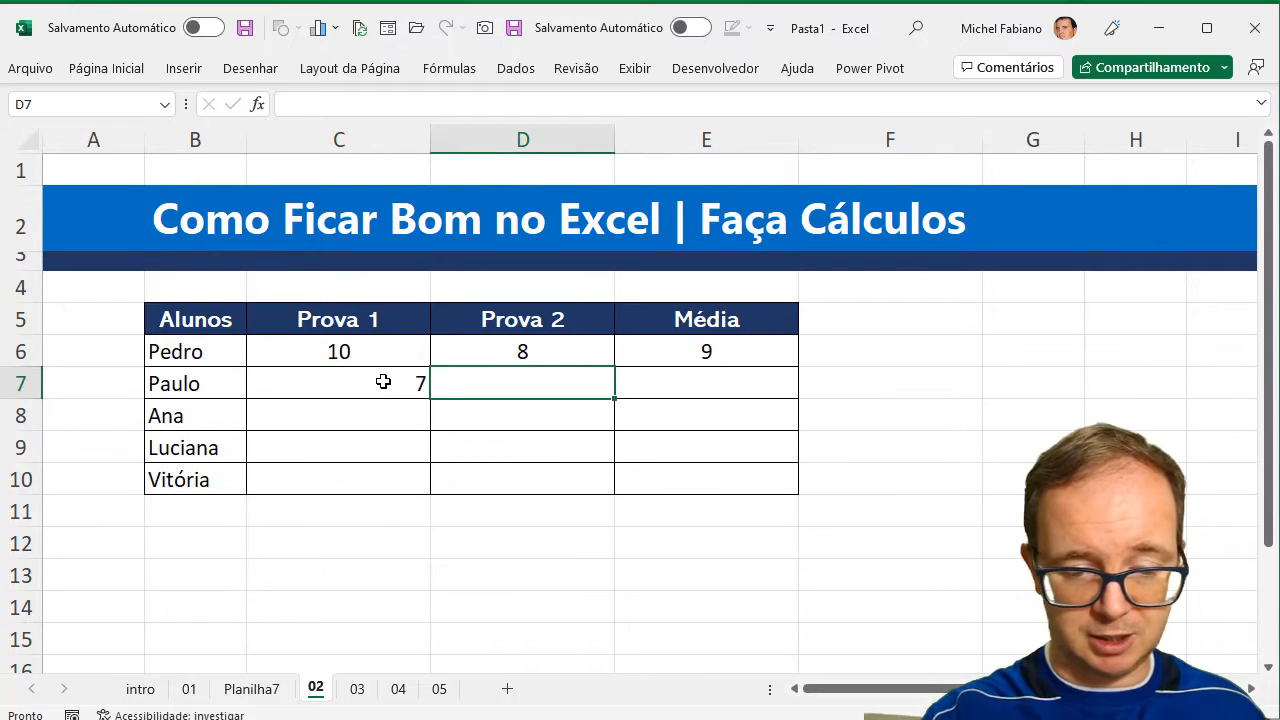
type("6")
key("Return")
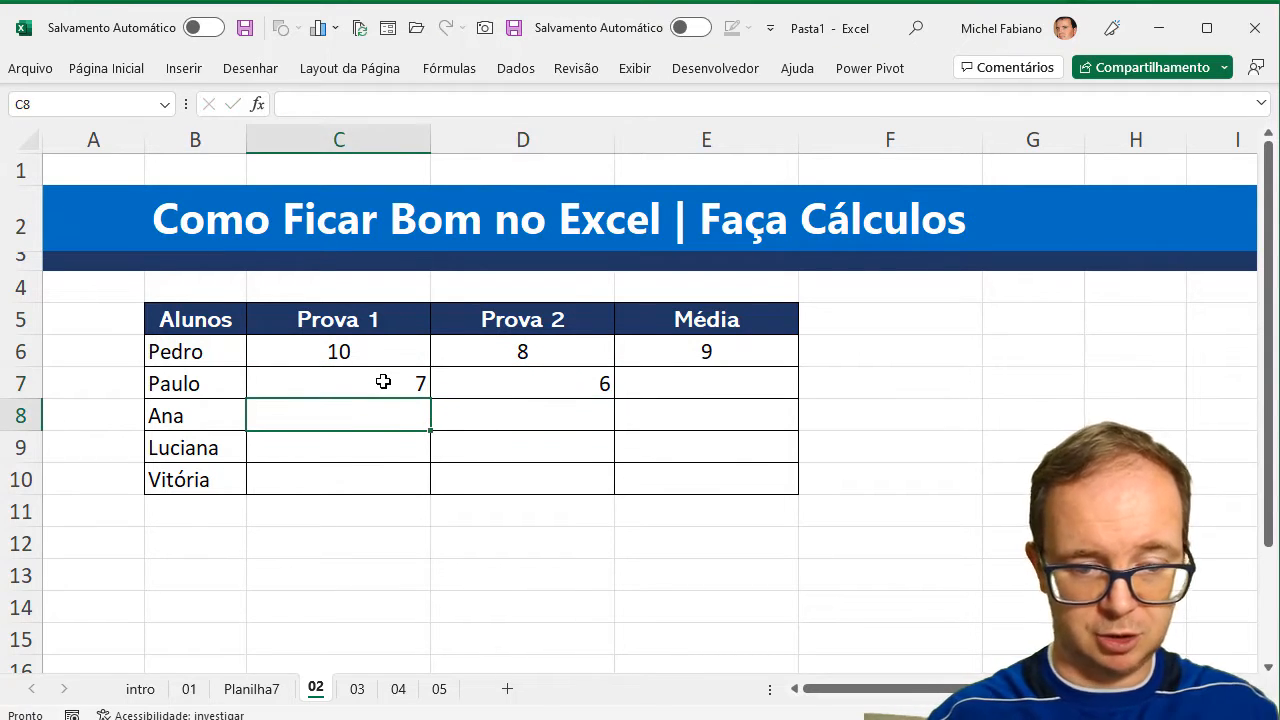
type("5")
key("Tab")
type("10")
key("Return")
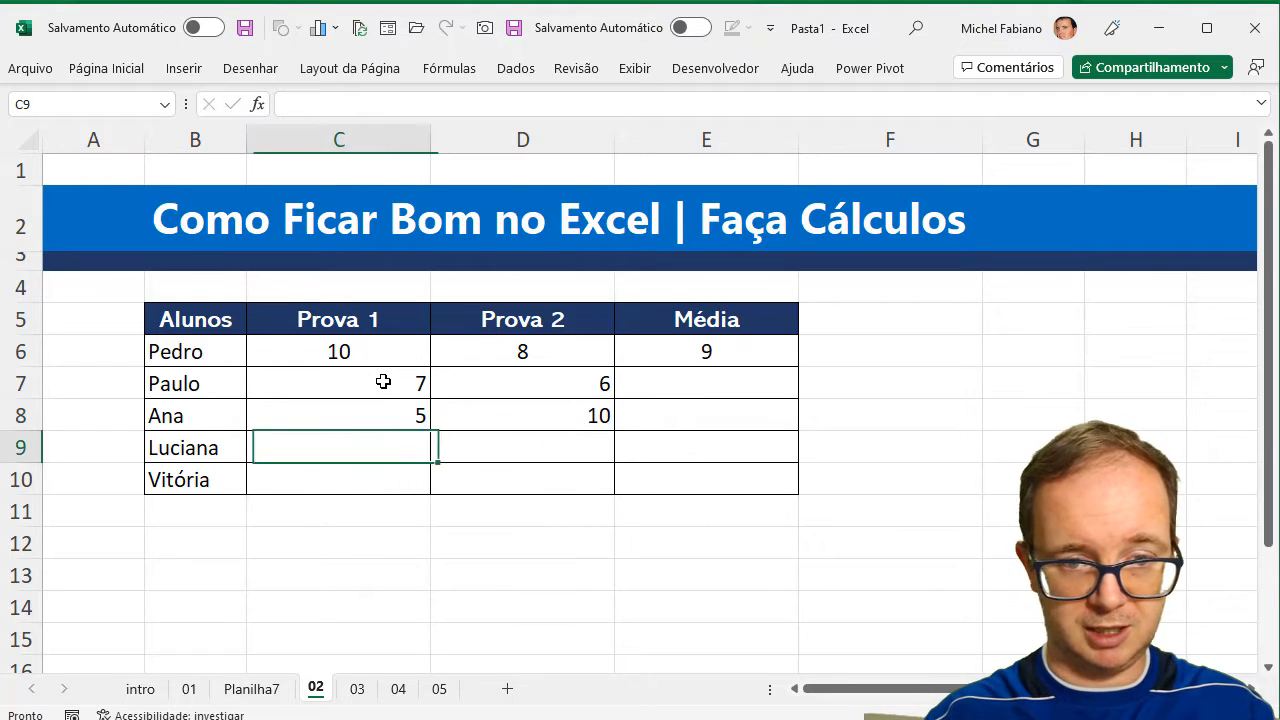
Enter Prova 1 and Prova 2 grades for the last two students: 8 and 4 in row 9, 5 and 8 in row 10.
type("8")
key("Return")
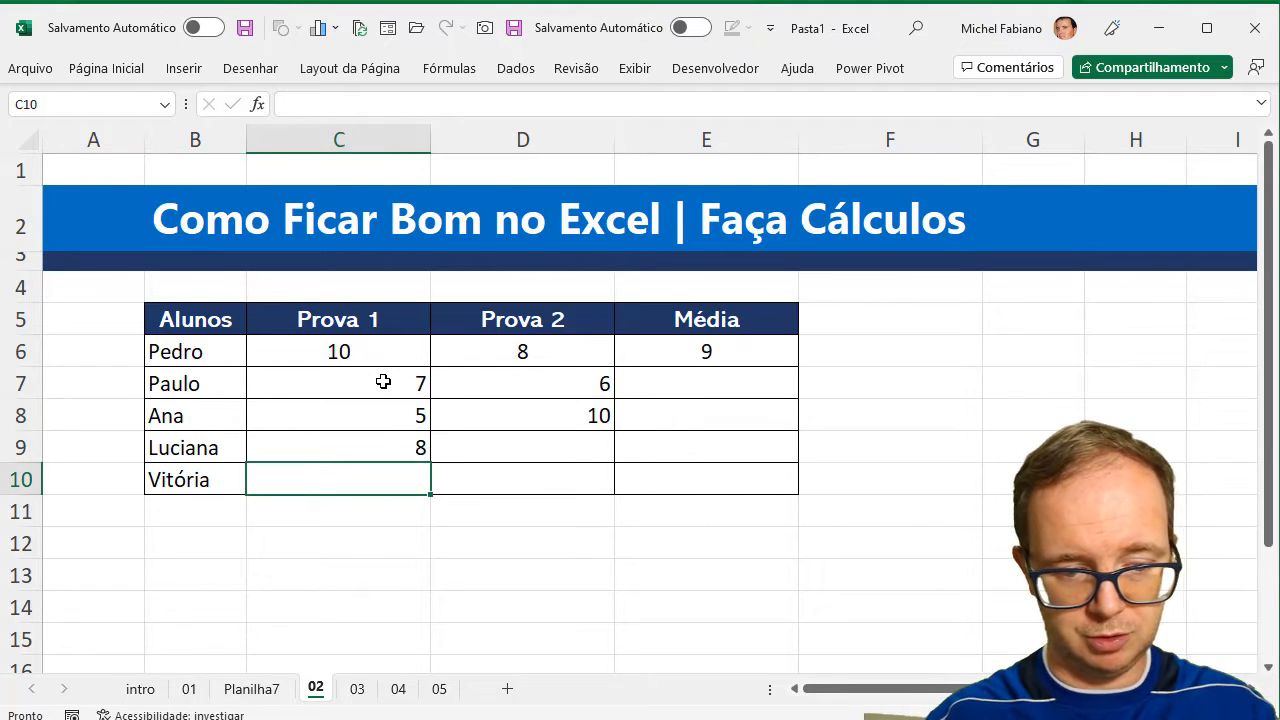
key("Up")
key("Right")
type("4")
key("Return")
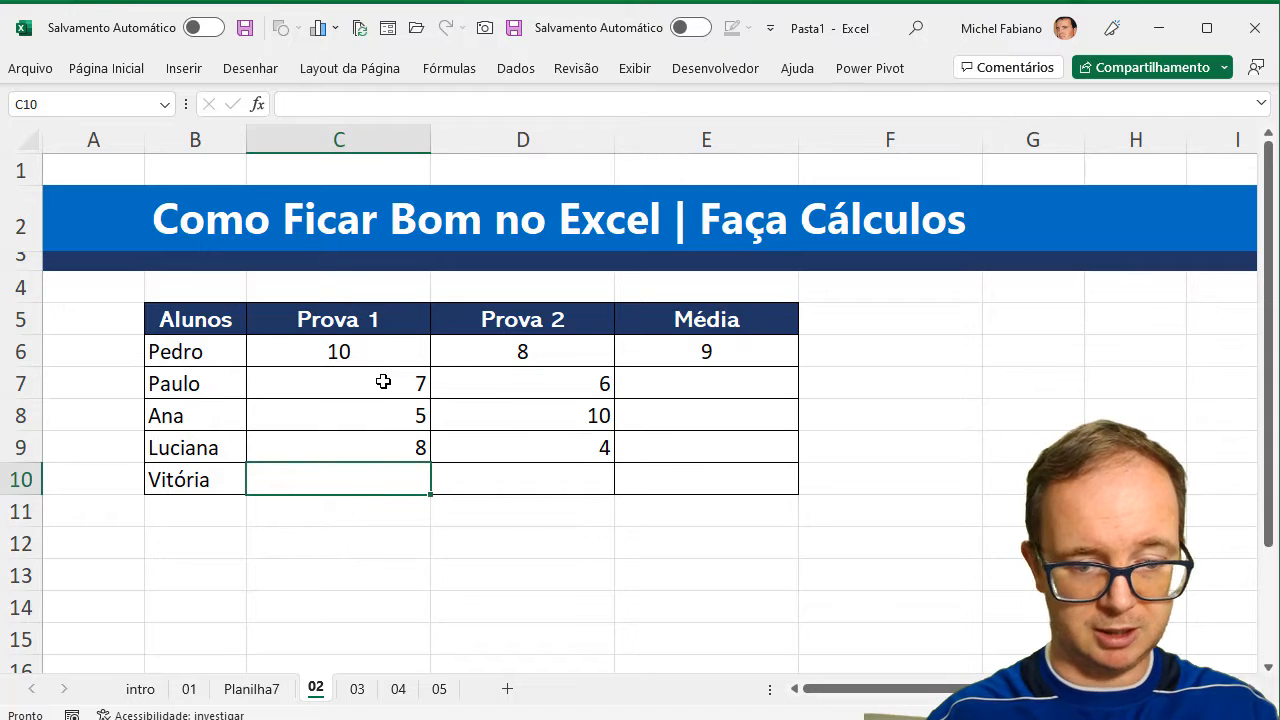
type("5")
key("Tab")
type("8")
key("Tab")
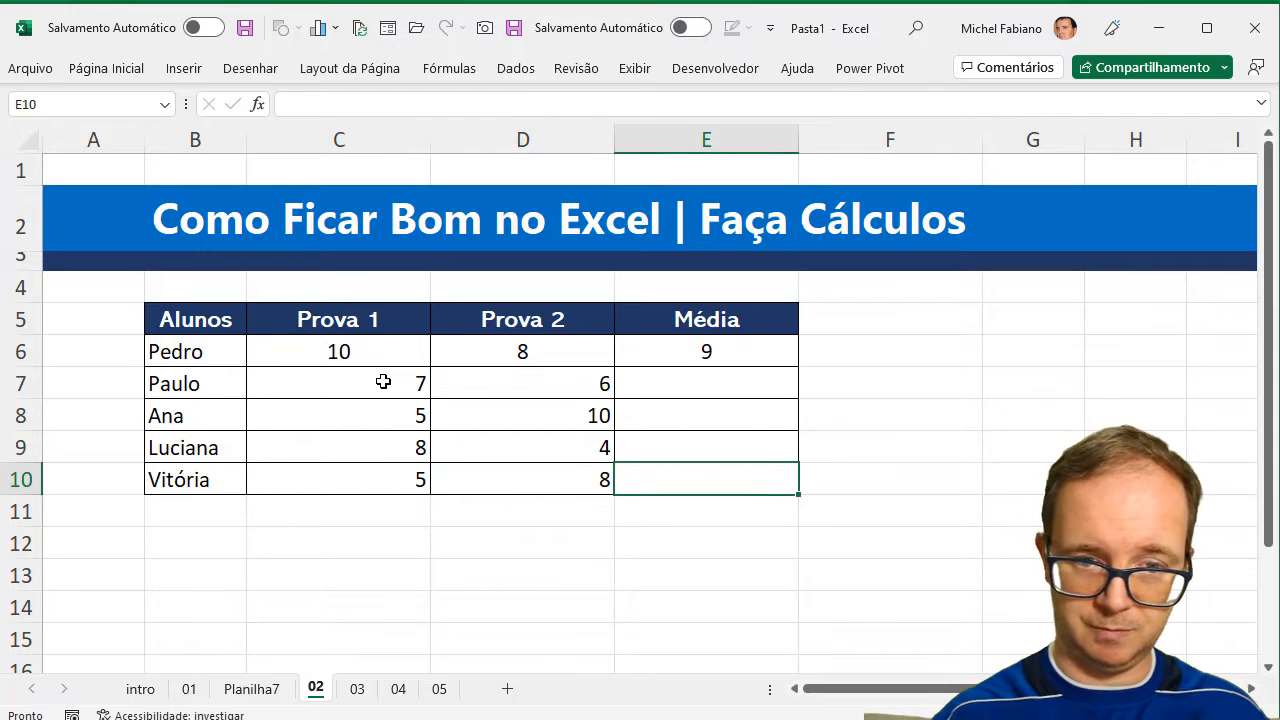
Centre the remaining students' cells C7:E10 horizontally.
left_click_drag(383, 382, 643, 486)
left_click(106, 68)
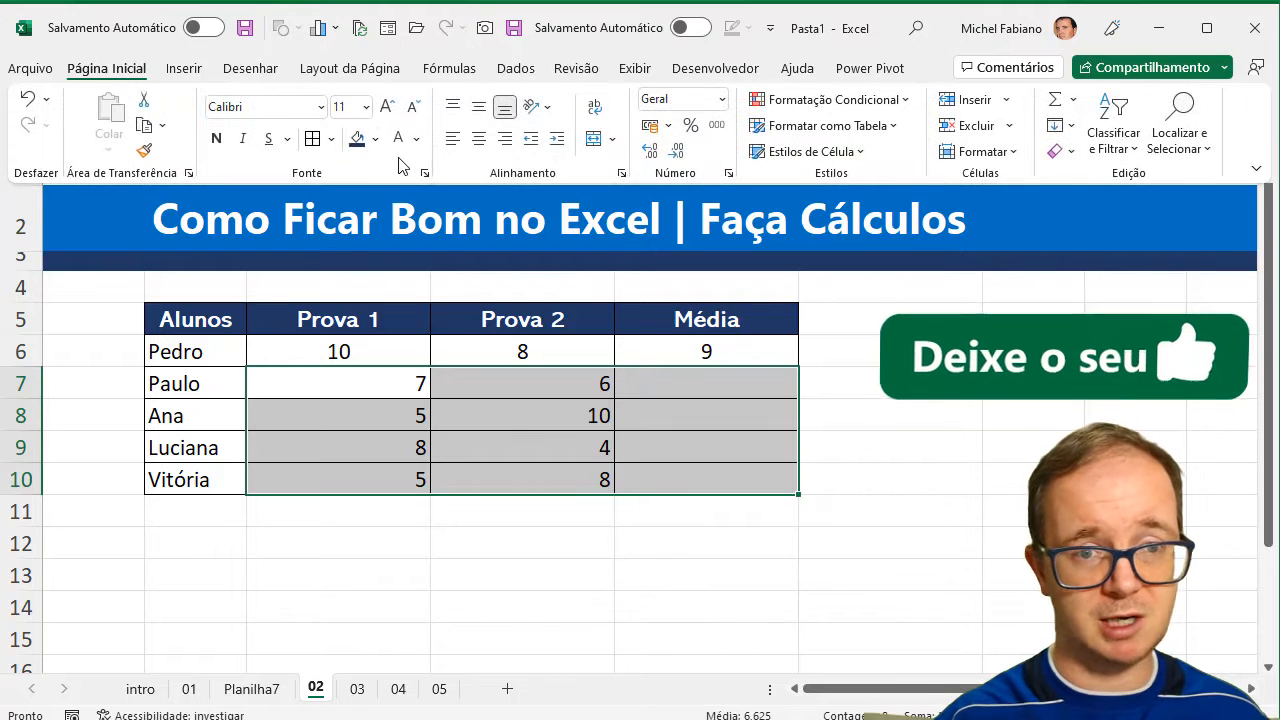
left_click(480, 139)
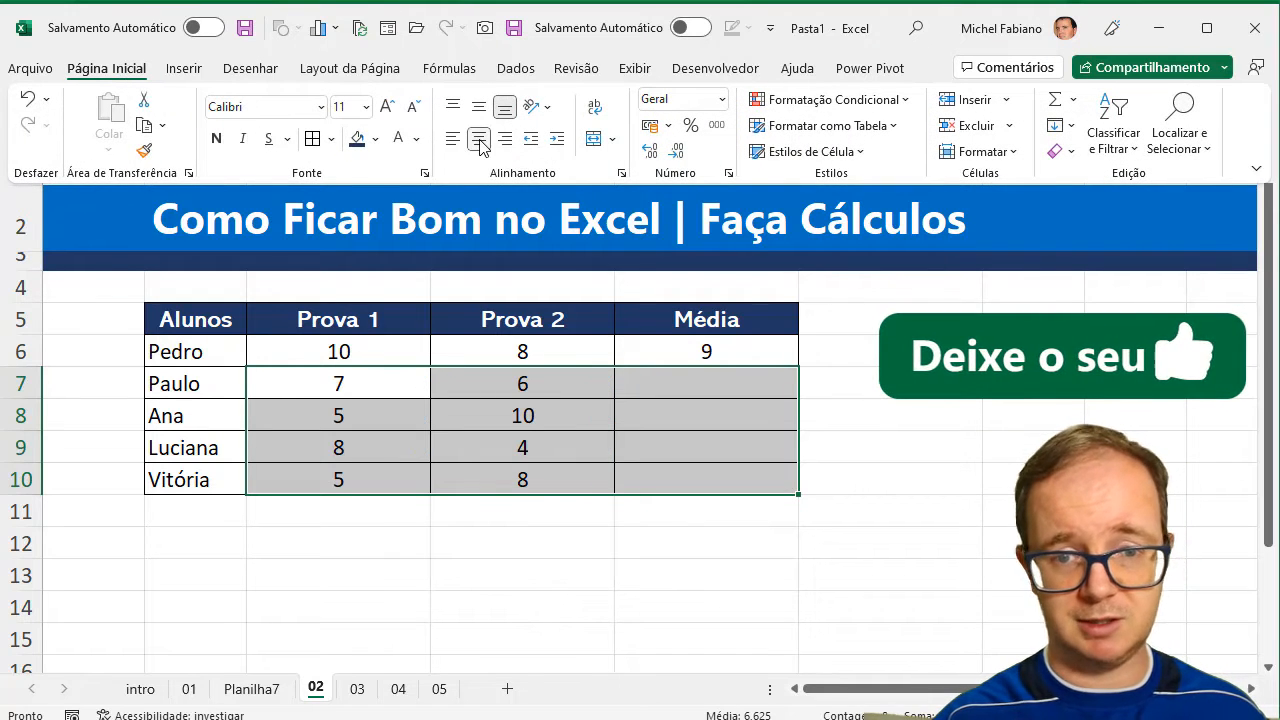
Enter the formula =(C7+D7)/2 in E7 to calculate the second student's average.
left_click(676, 377)
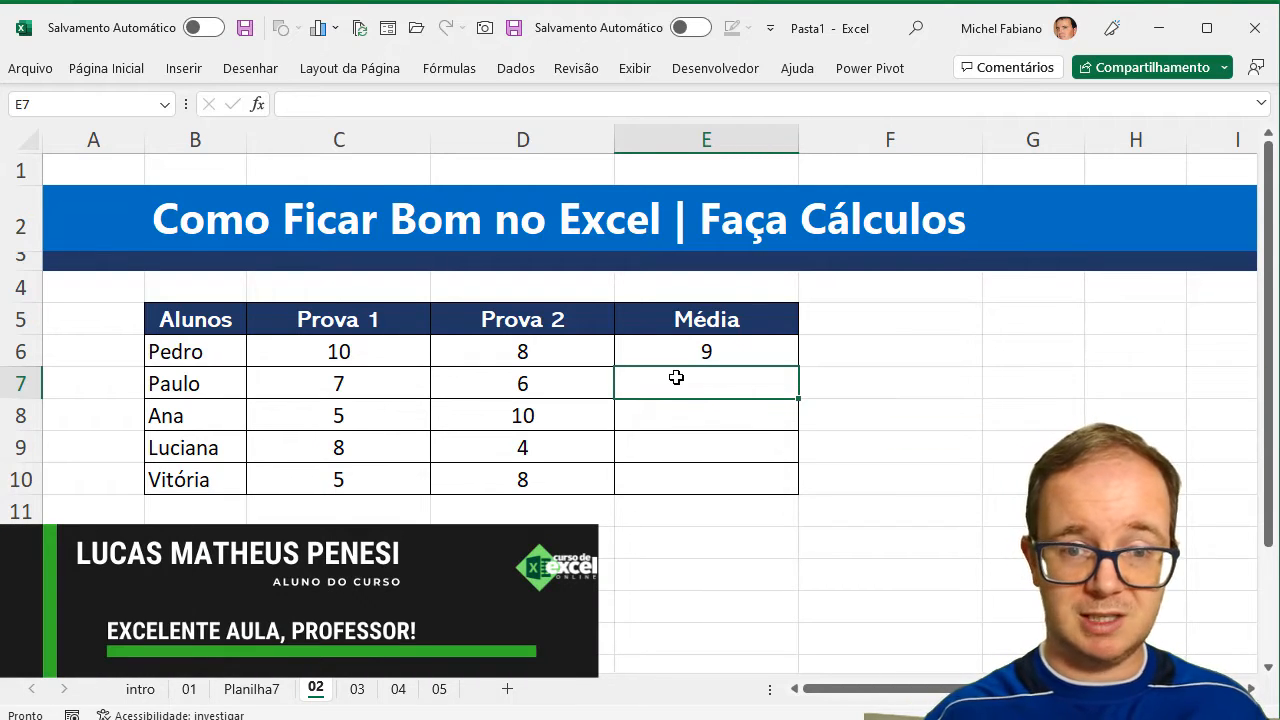
type("=")
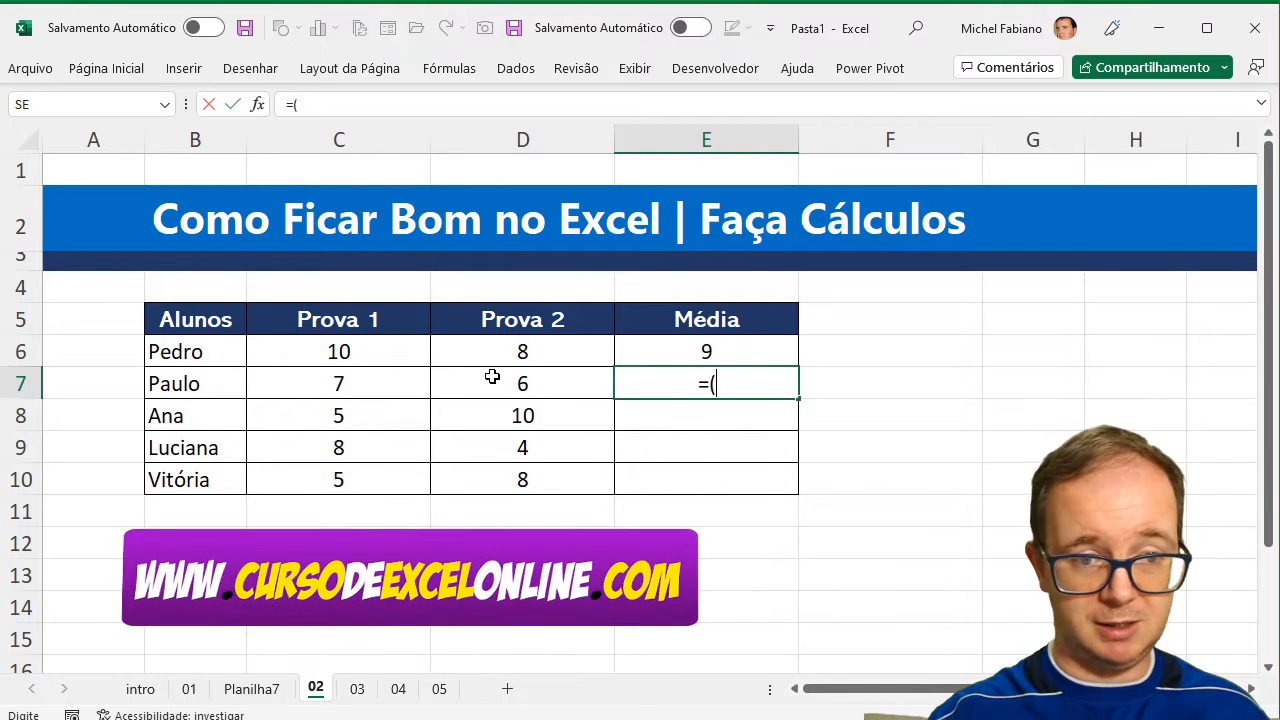
type("(")
left_click(389, 383)
type("+")
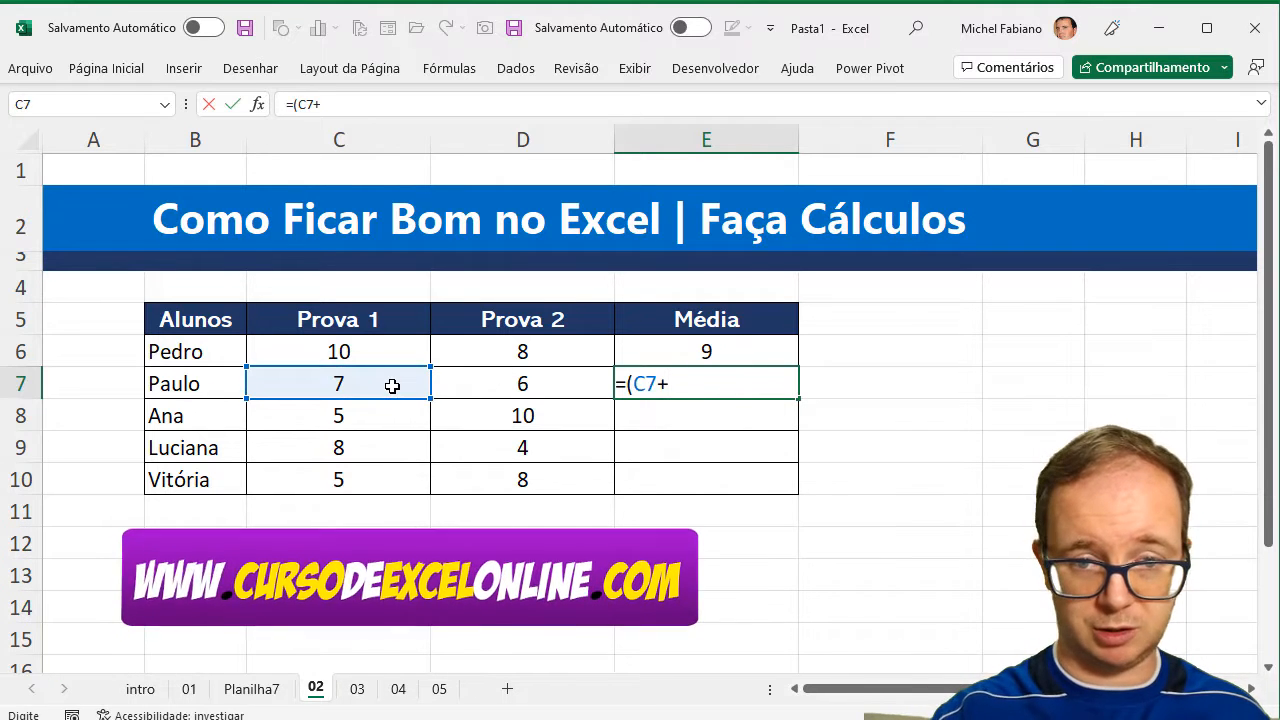
left_click(455, 383)
type(")/")
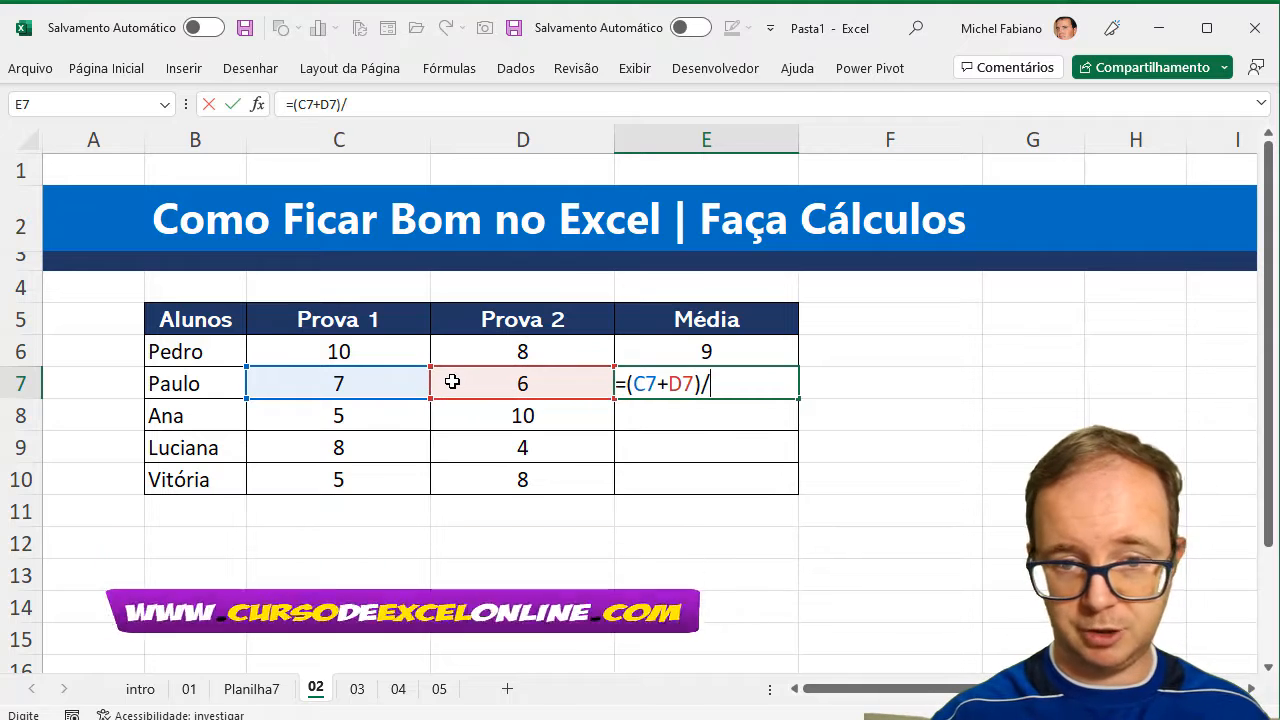
type("2")
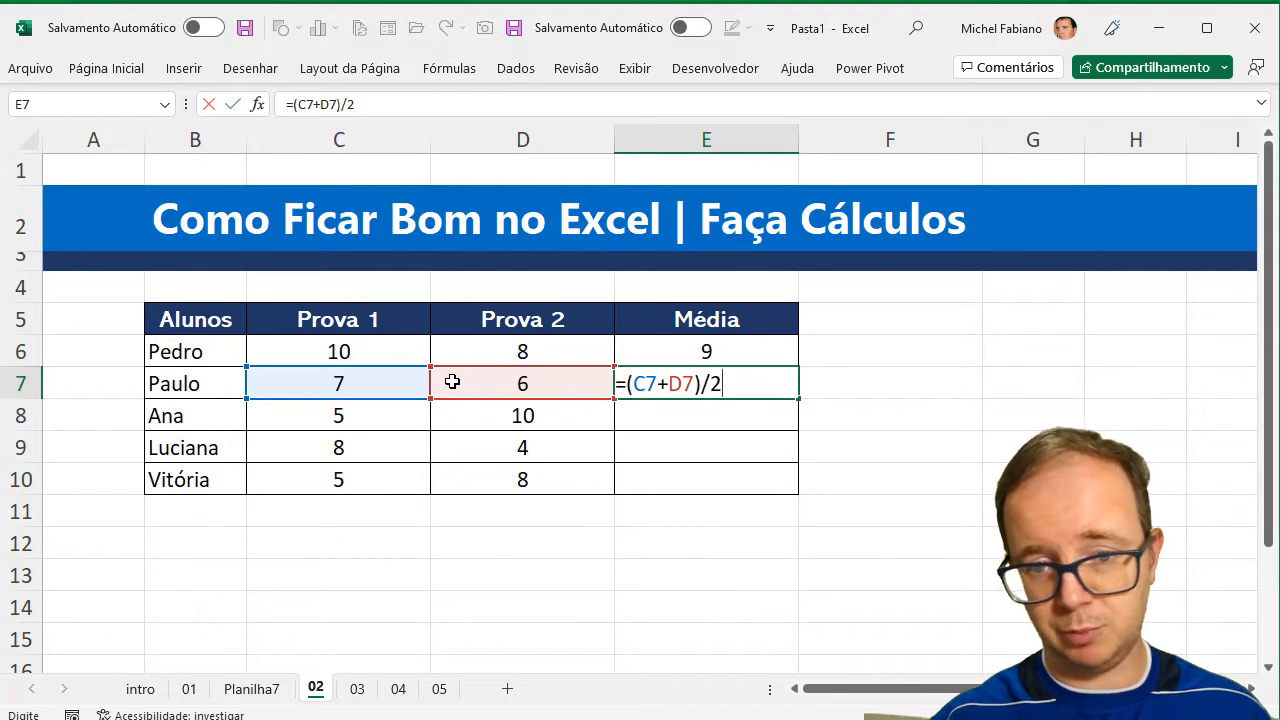
key("Return")
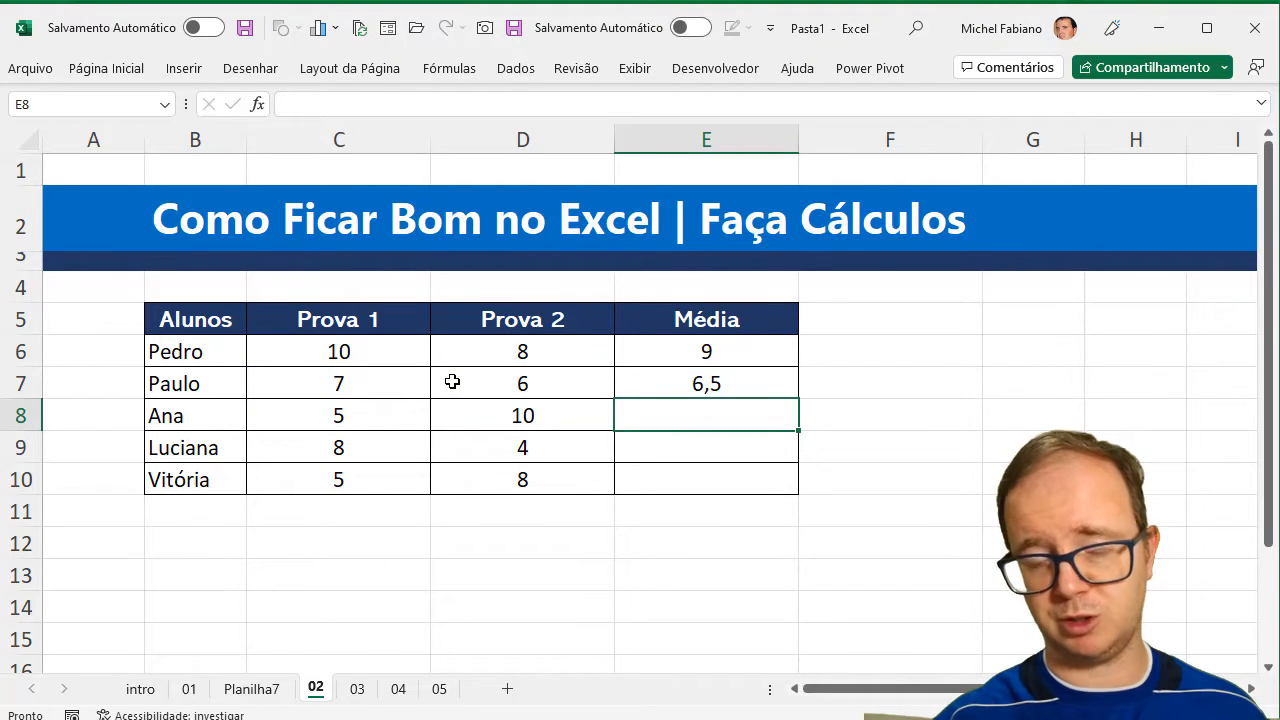
Fill the average formula from E7 down through E10 and check the cell references in E9.
left_click(766, 382)
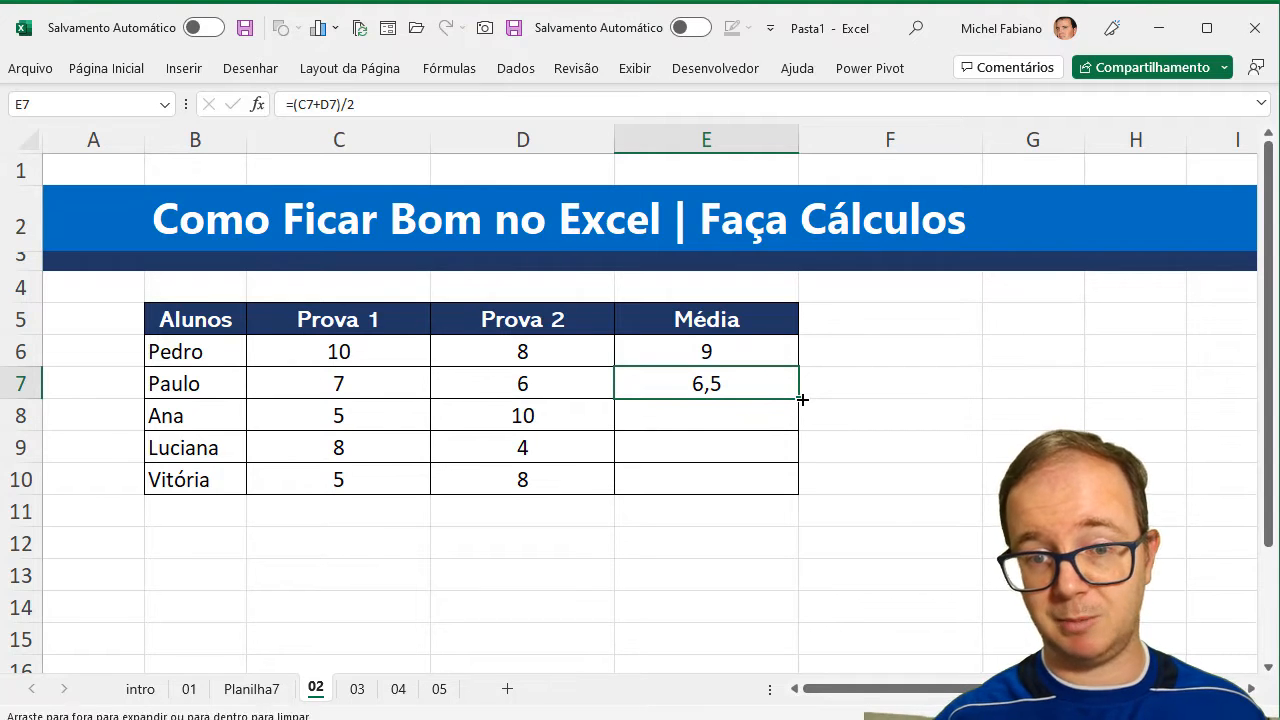
double_click(799, 399)
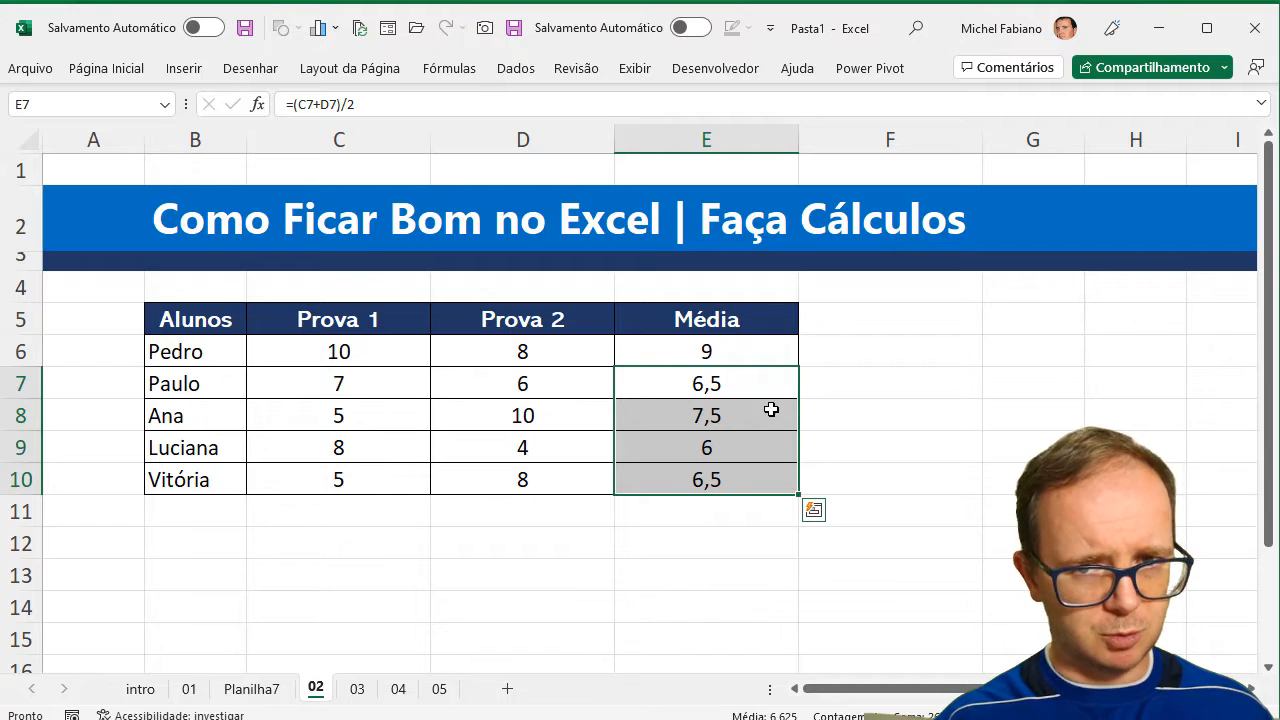
key("ctrl+z")
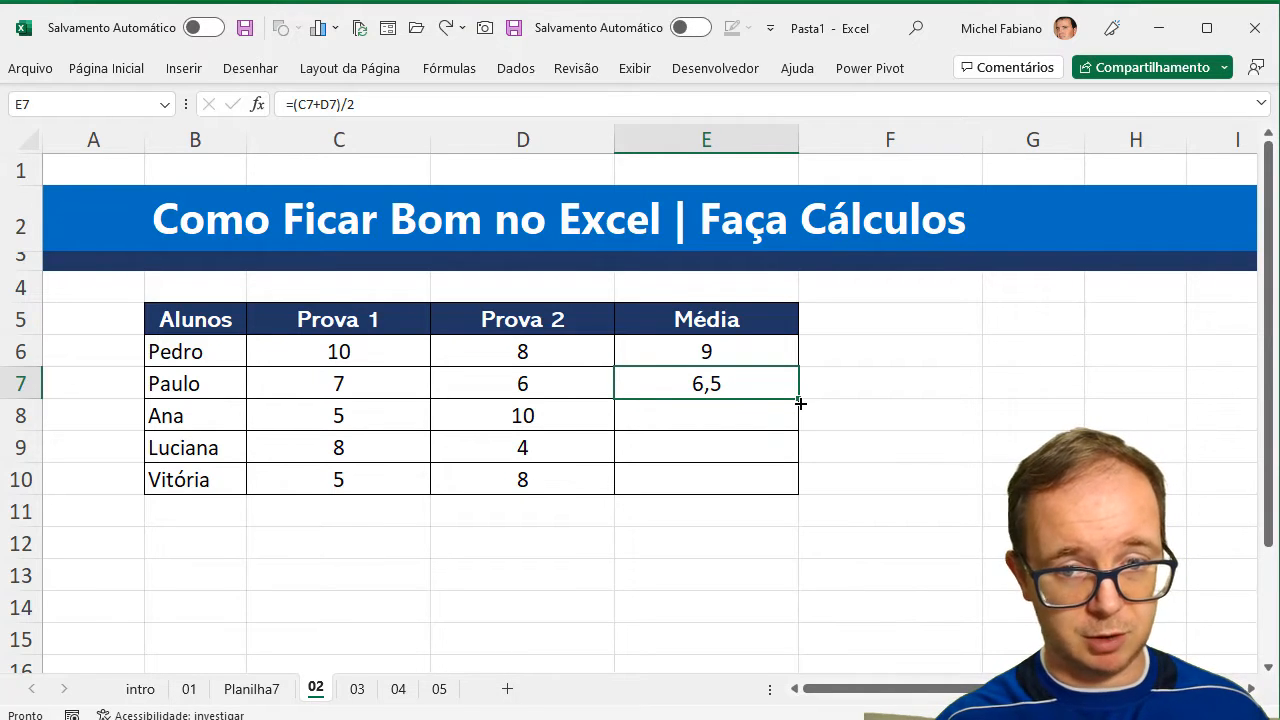
double_click(800, 402)
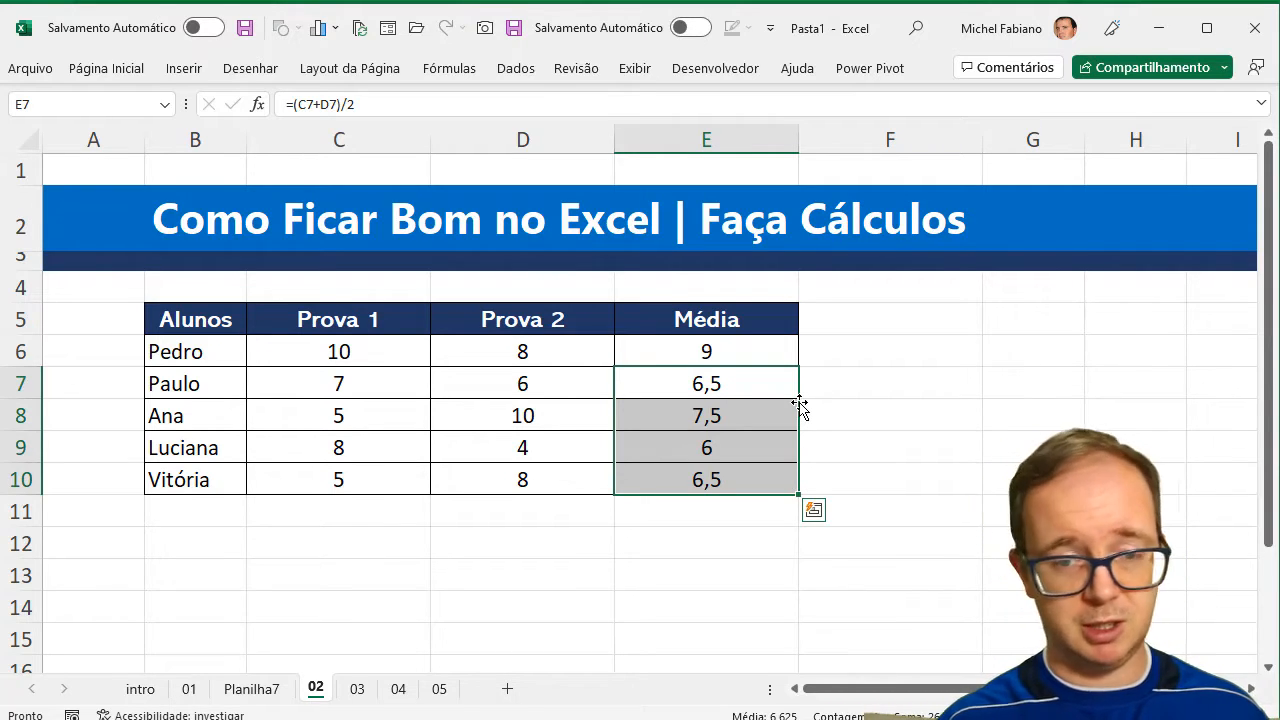
double_click(717, 447)
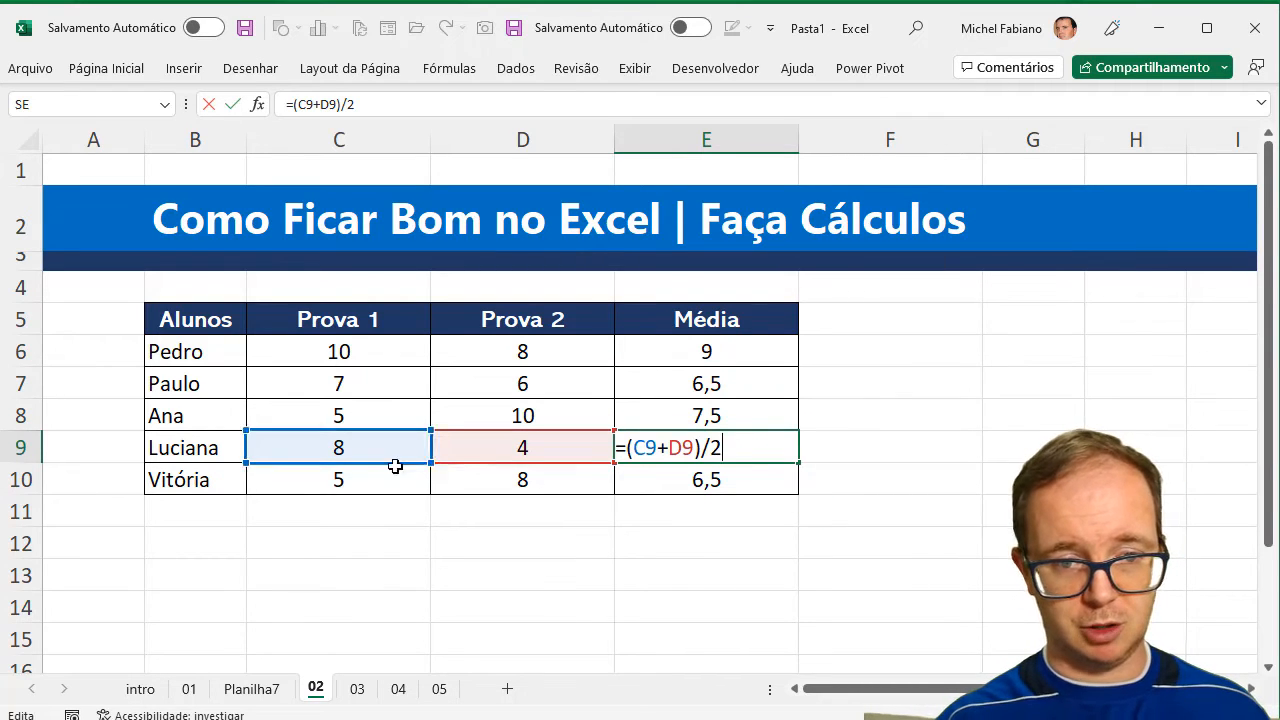
key("Return")
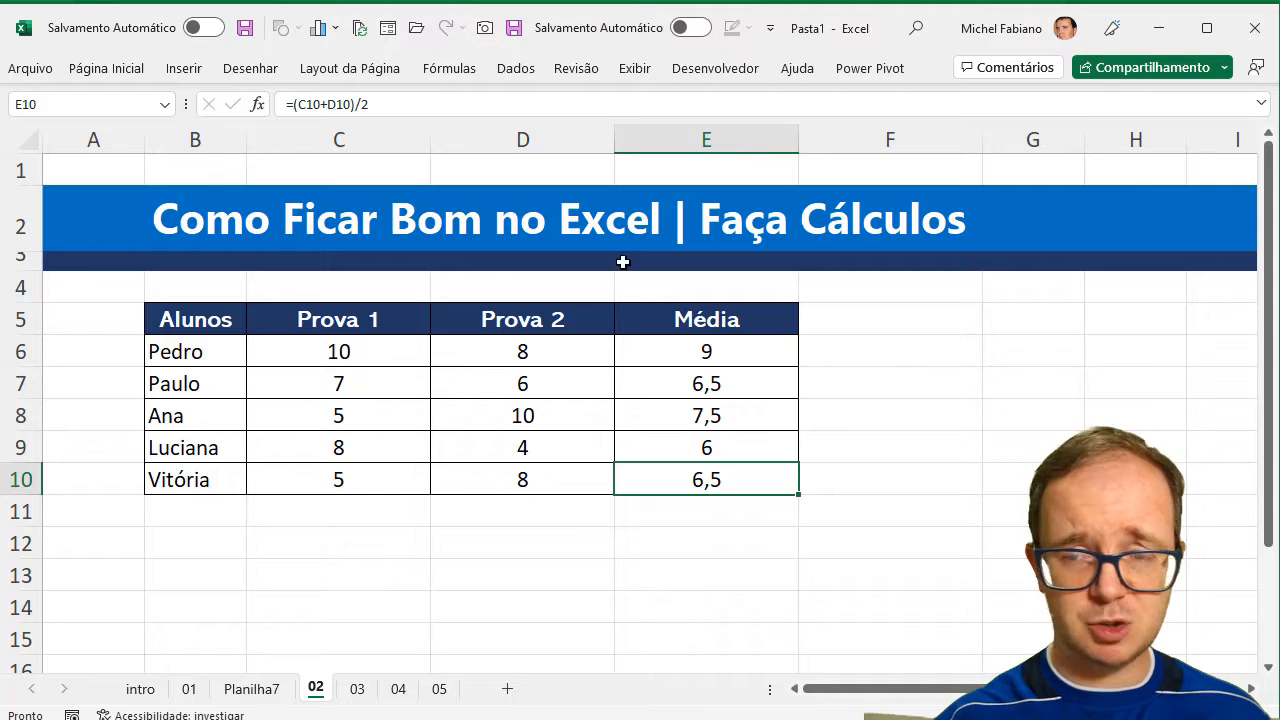
Browse the function library categories, including lookup and reference, logical, text, more functions, and date and time.
left_click(448, 70)
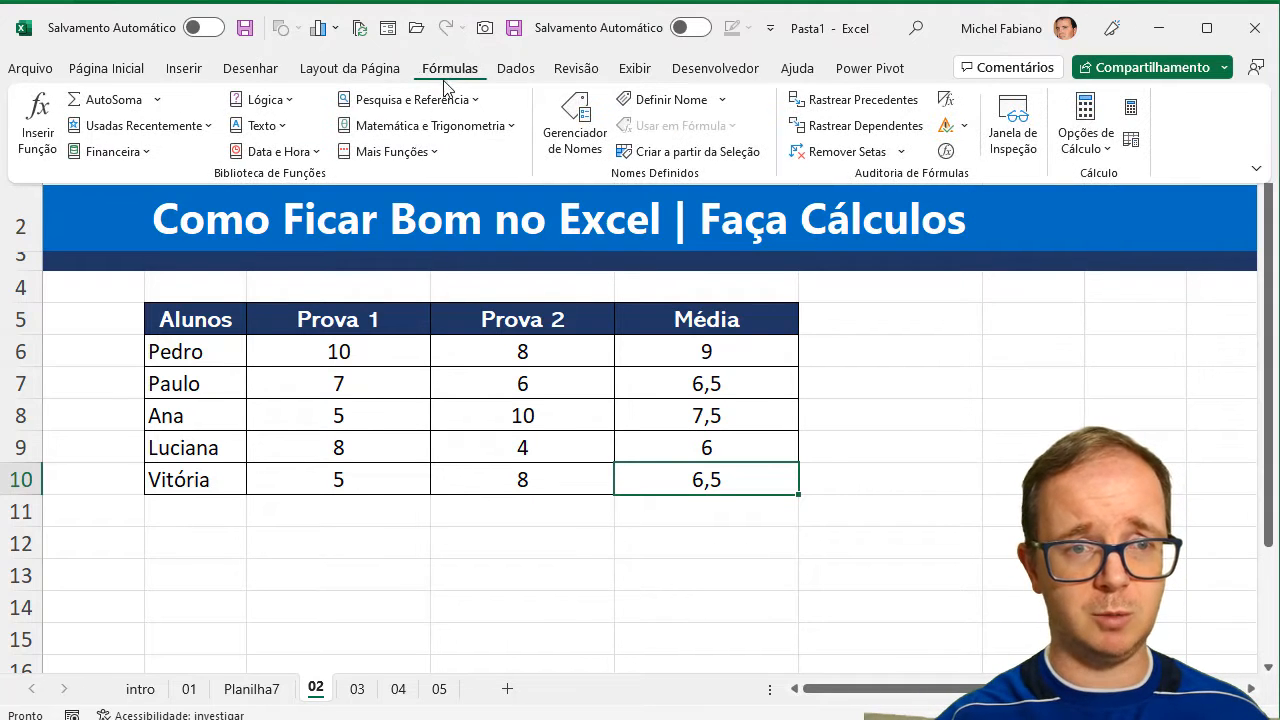
left_click(446, 100)
left_click(446, 100)
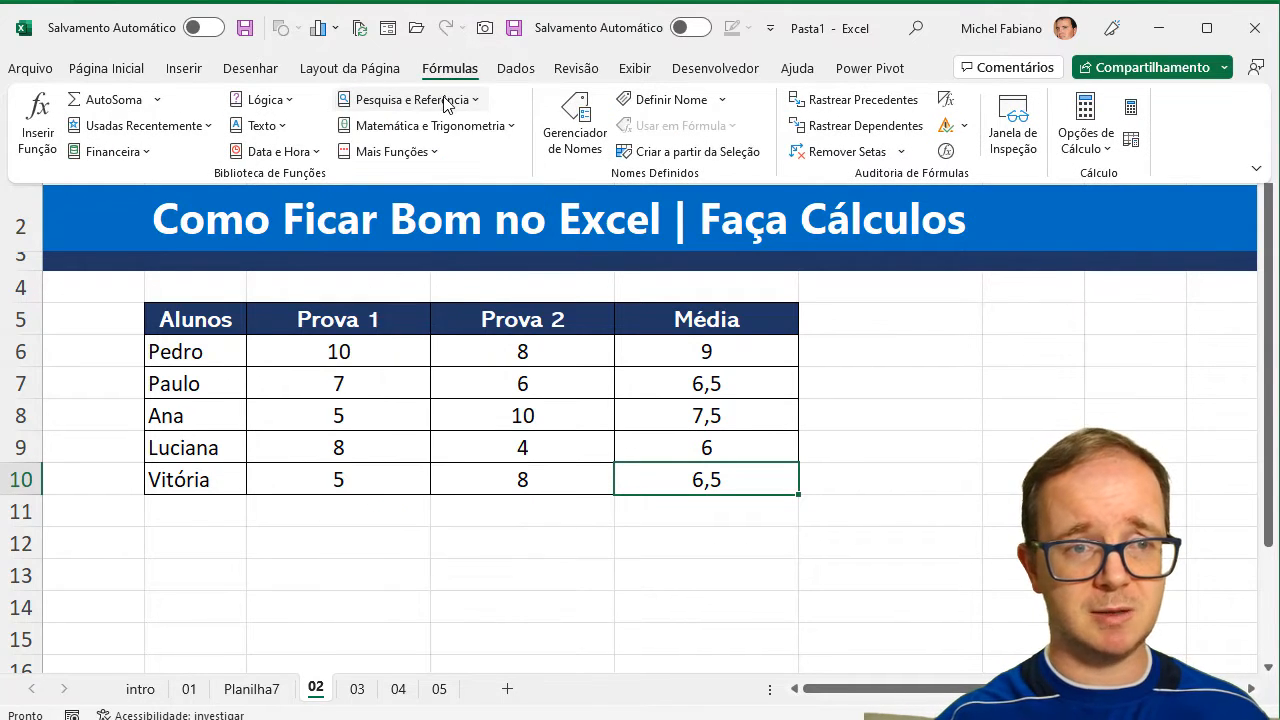
left_click(288, 100)
left_click(288, 102)
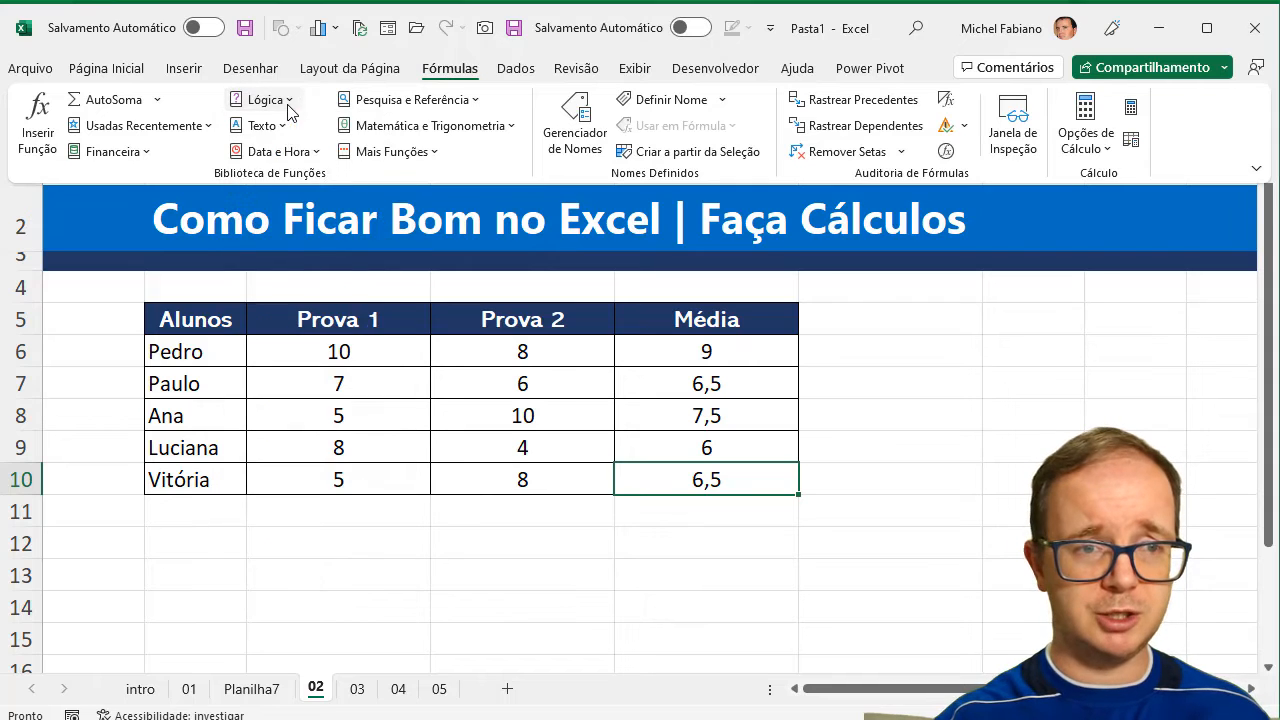
left_click(262, 125)
left_click(262, 125)
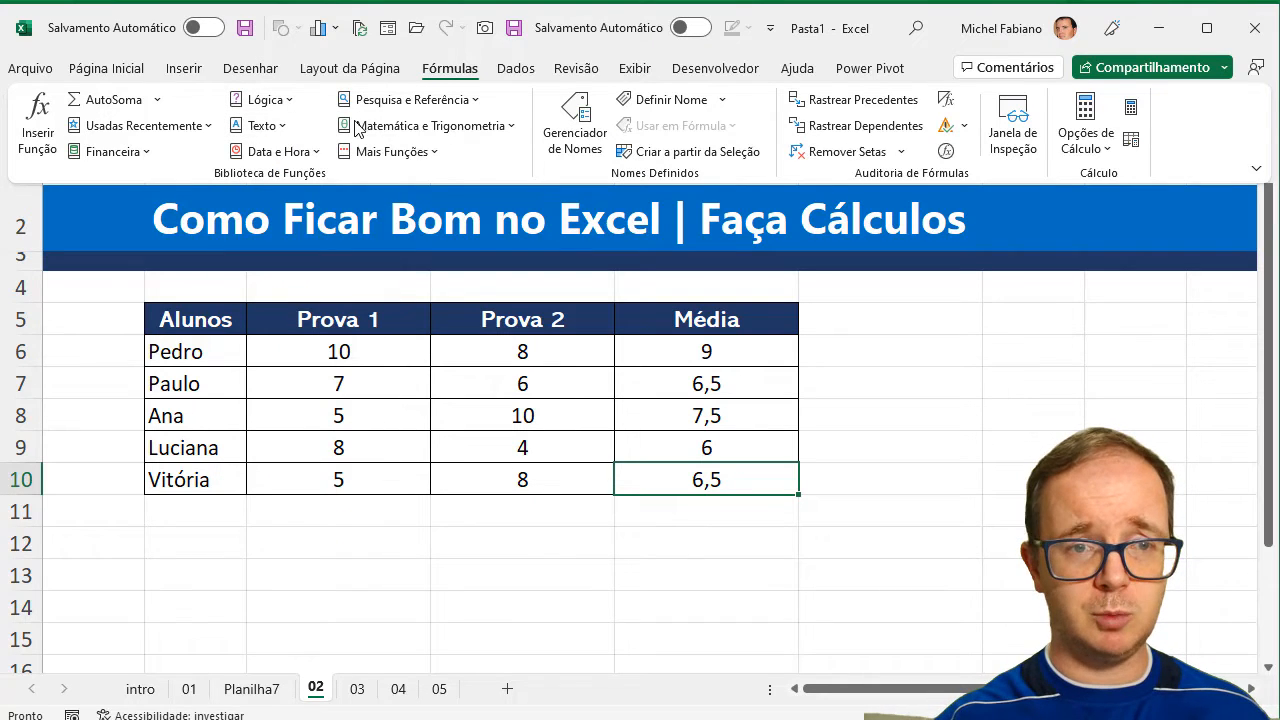
left_click(434, 152)
left_click(434, 152)
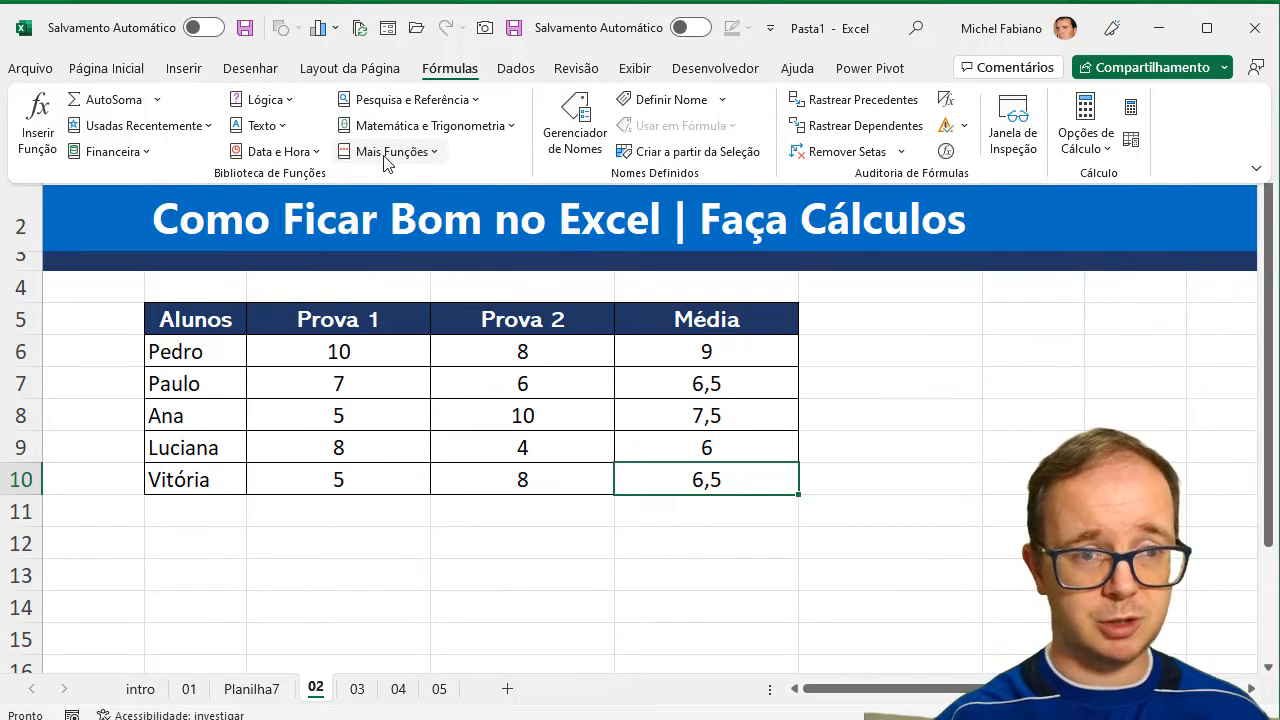
left_click(314, 154)
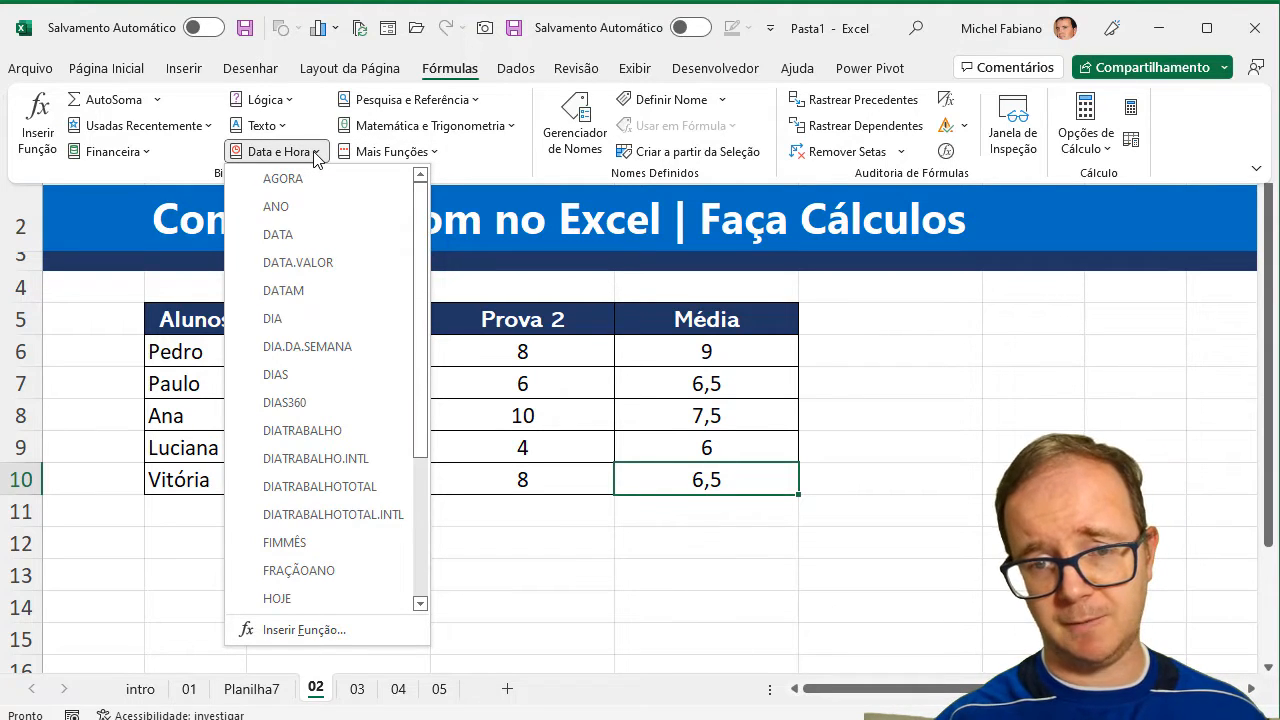
left_click(316, 156)
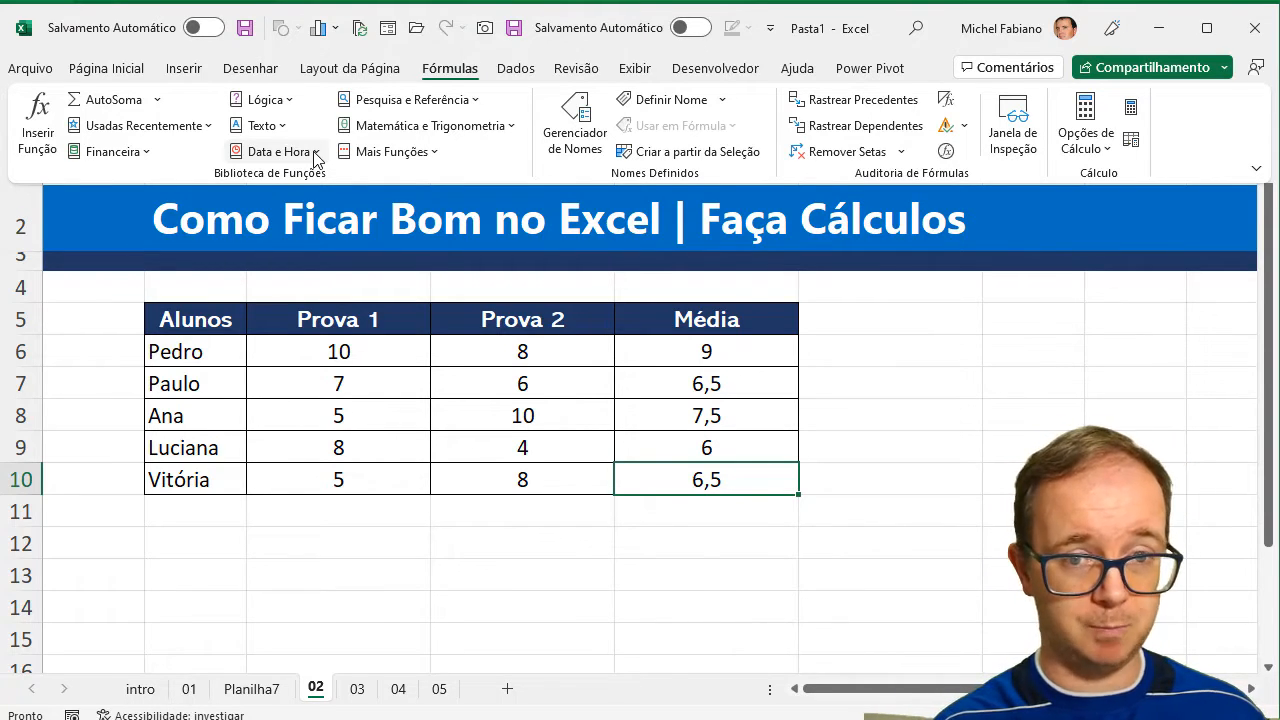
On sheet 03, clear the summary results in C13:D17 and the Conheço? marks in G6:G19.
left_click(358, 692)
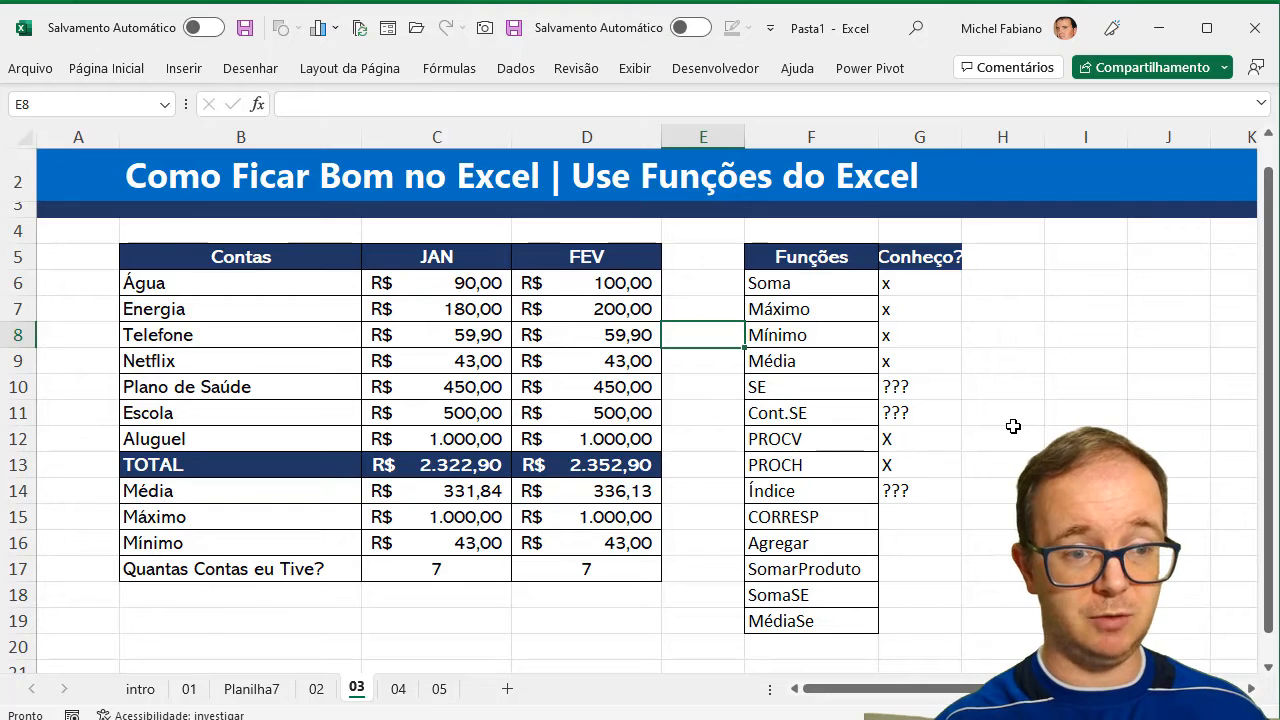
left_click(469, 467)
left_click_drag(469, 467, 579, 562)
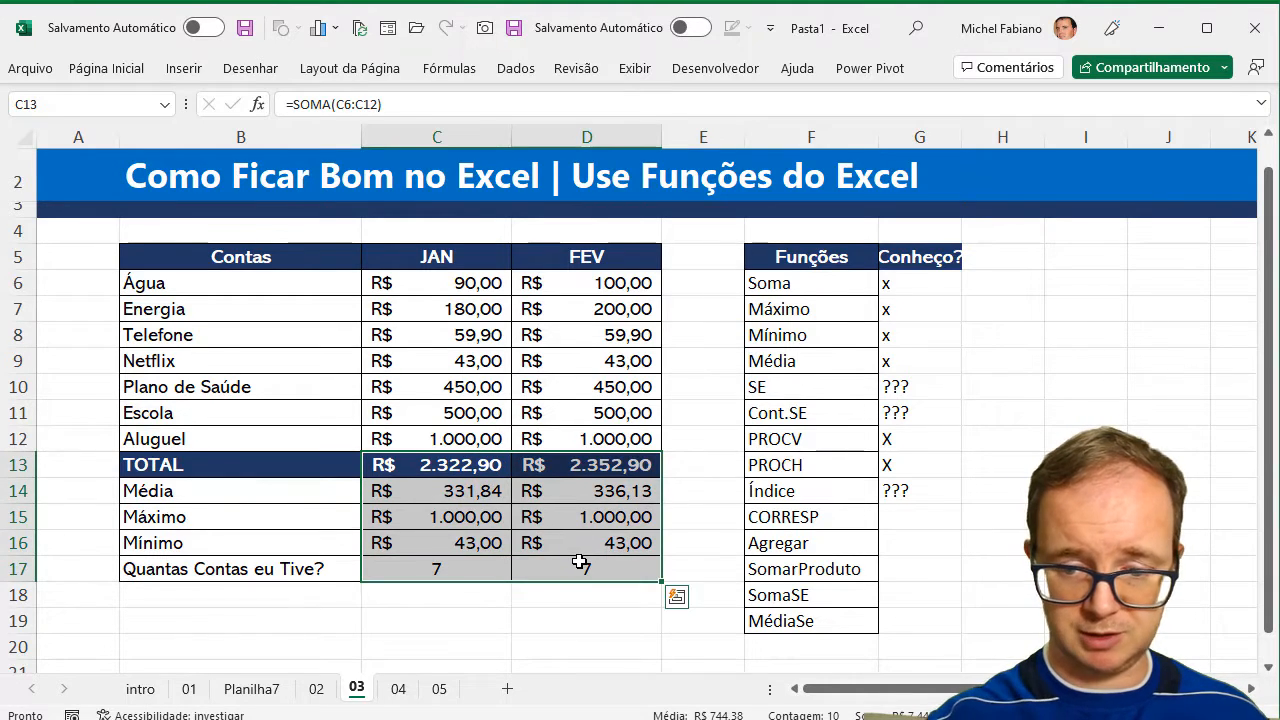
key("Delete")
left_click_drag(900, 283, 900, 627)
key("Delete")
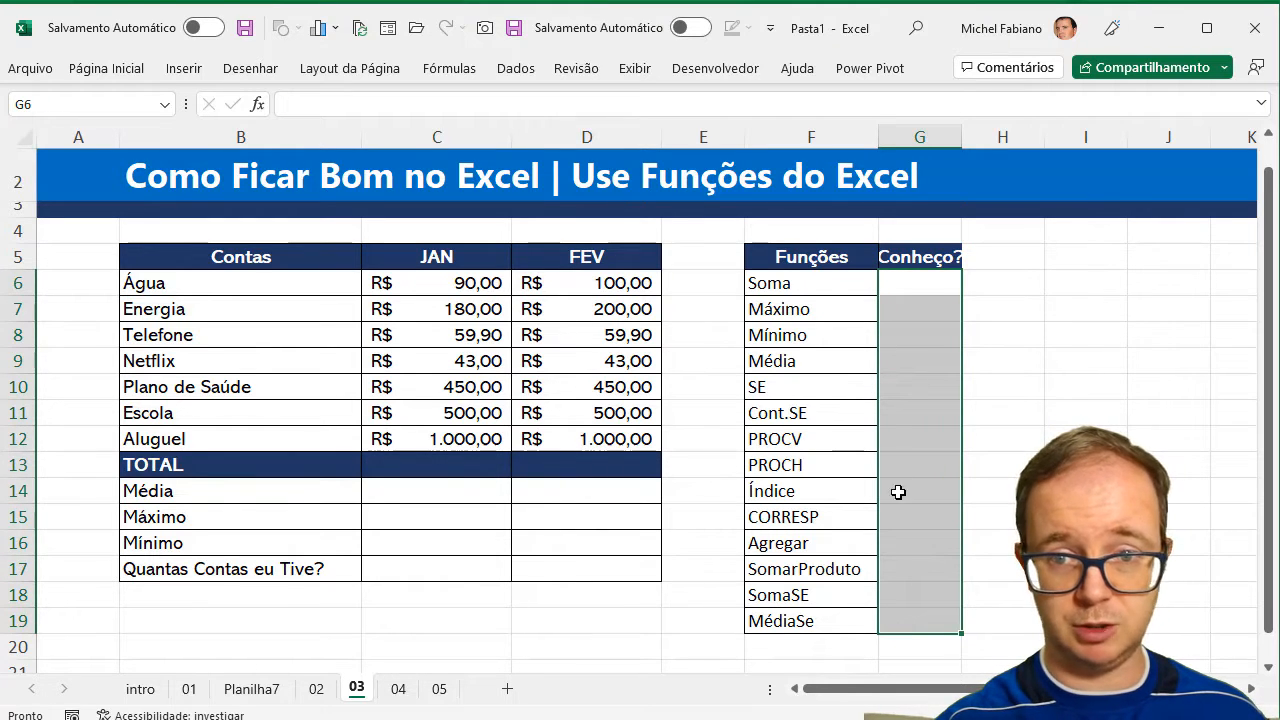
Widen column G to fit the Conheço? header and apply all borders to the functions table F5:G19.
left_click_drag(960, 137, 969, 137)
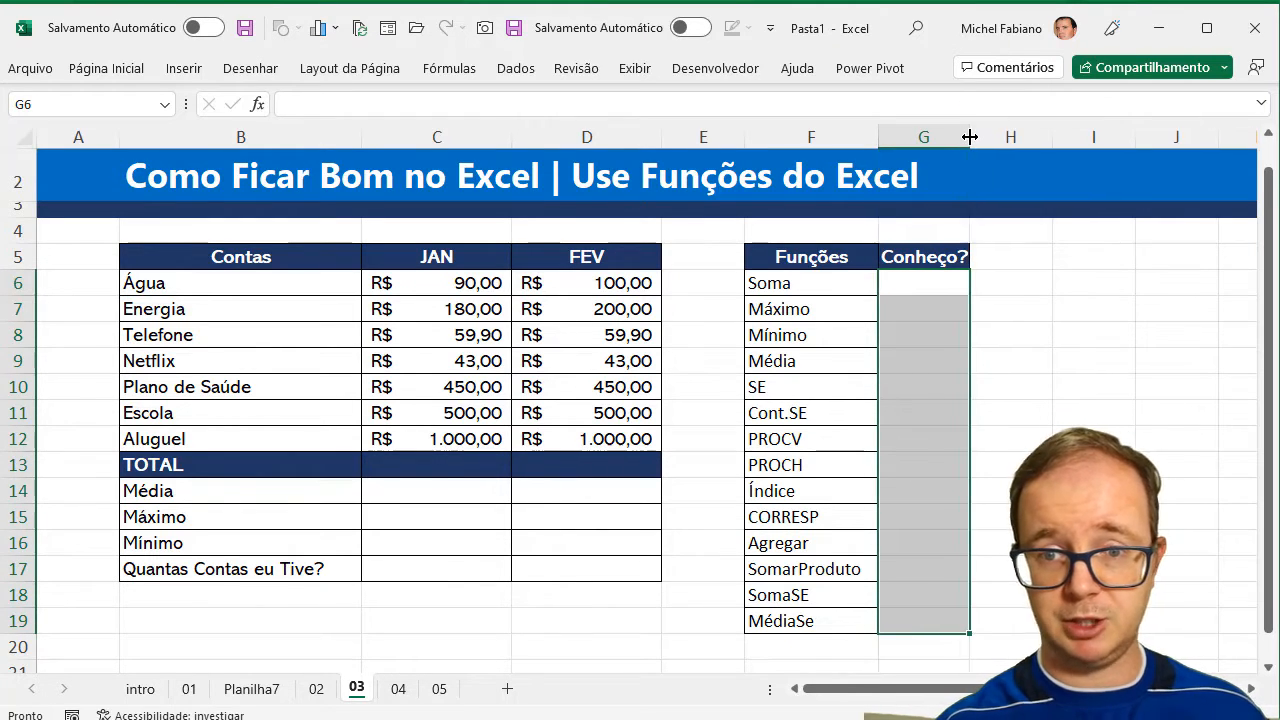
left_click(856, 258)
left_click_drag(856, 258, 881, 623)
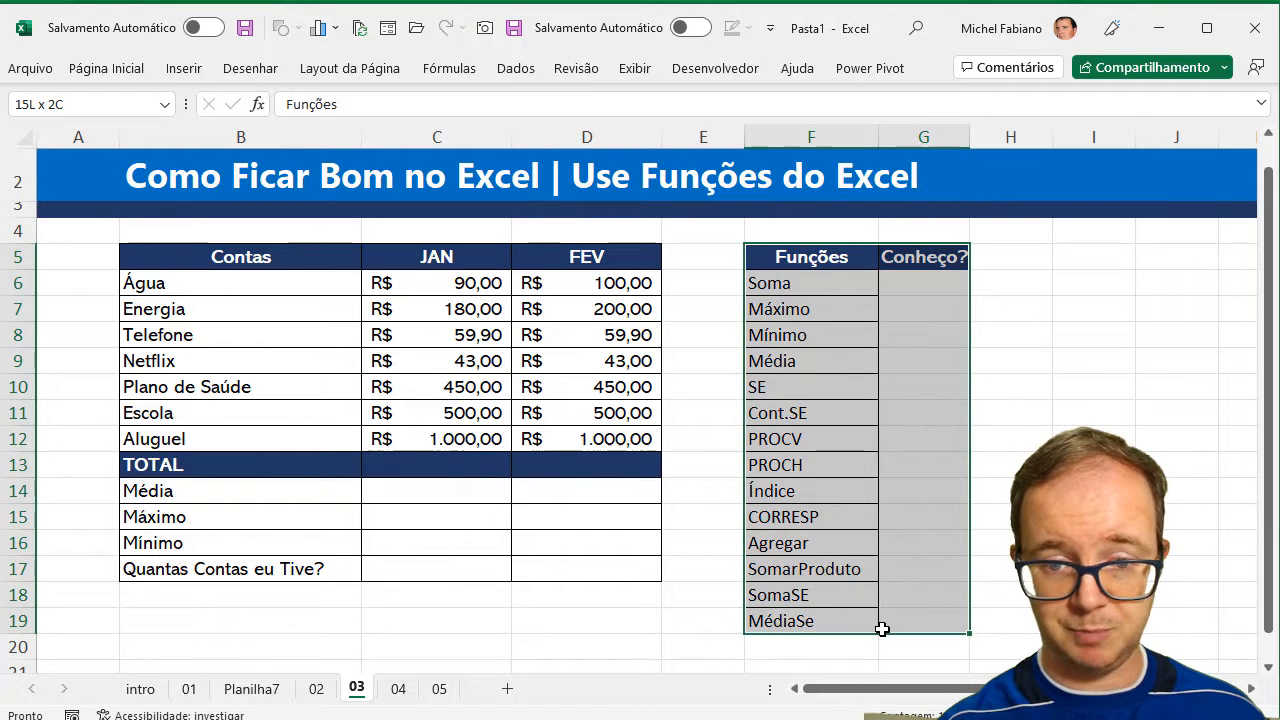
left_click(128, 70)
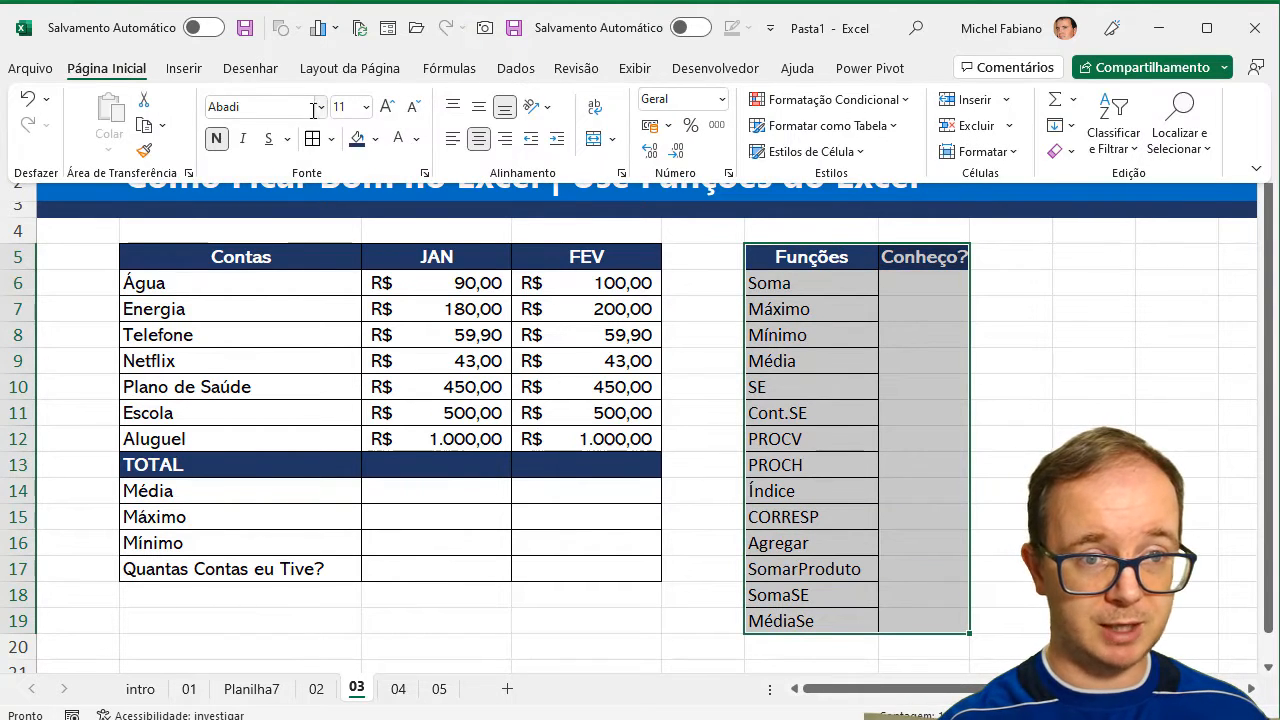
left_click(855, 307)
left_click(895, 312)
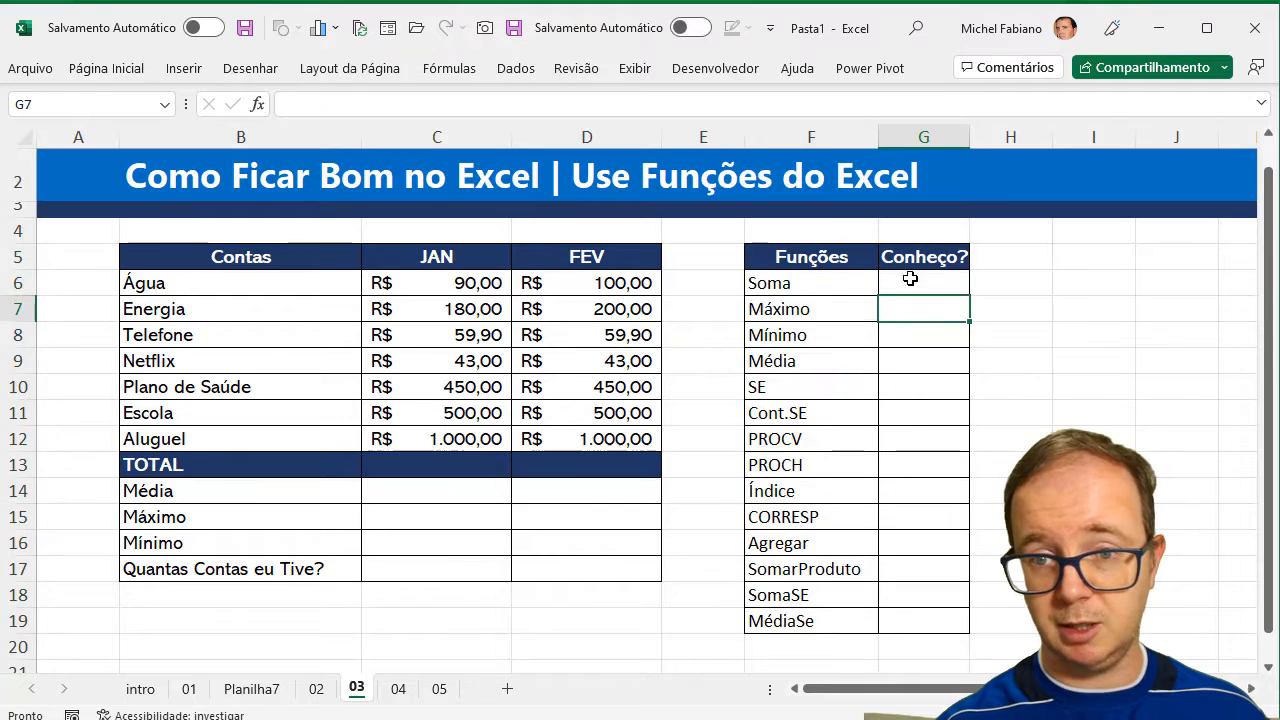
left_click_drag(966, 140, 979, 143)
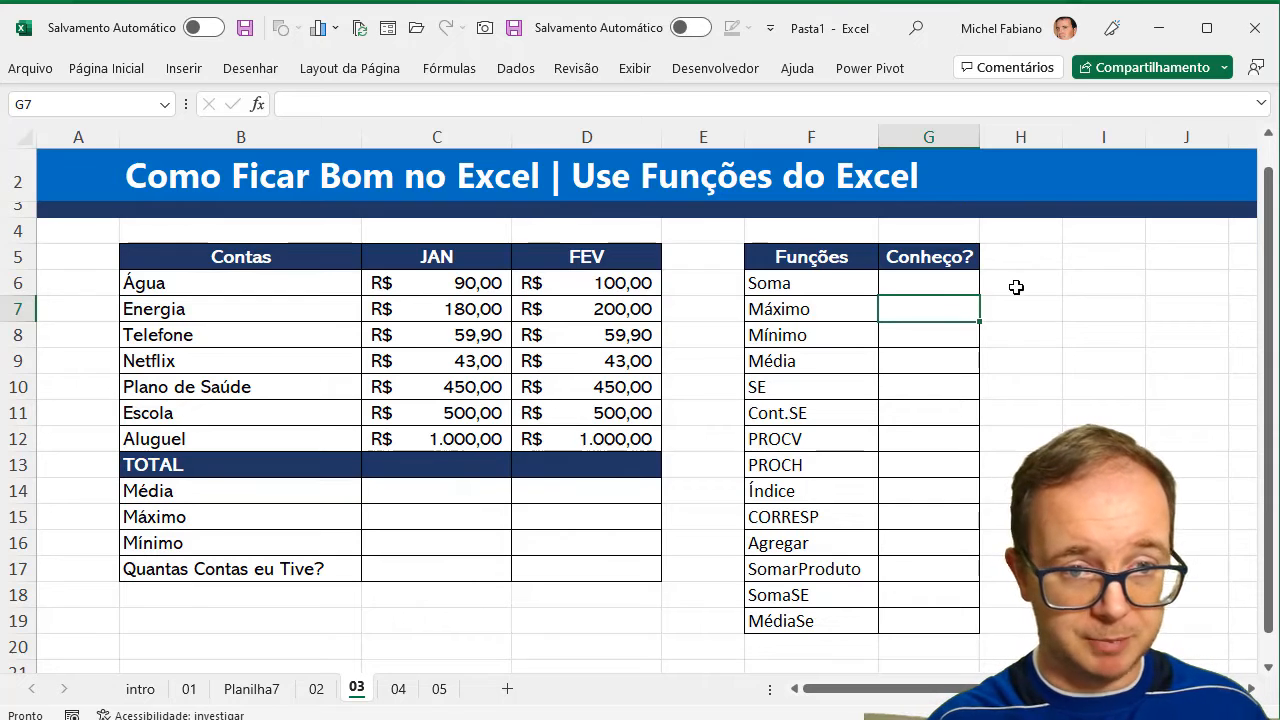
Keep the ribbon expanded, zoom the sheet out, and total the JAN bills C6:C12 in C13 with AutoSum.
left_click(457, 465)
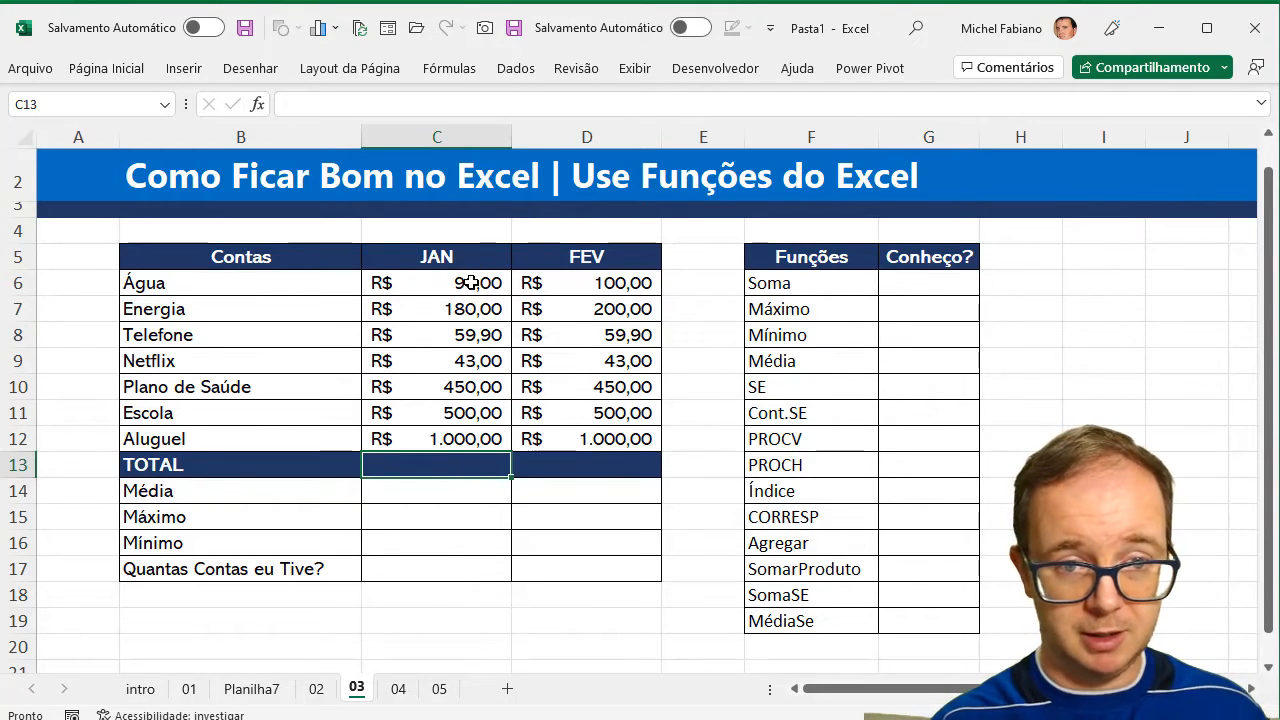
left_click_drag(470, 285, 477, 436)
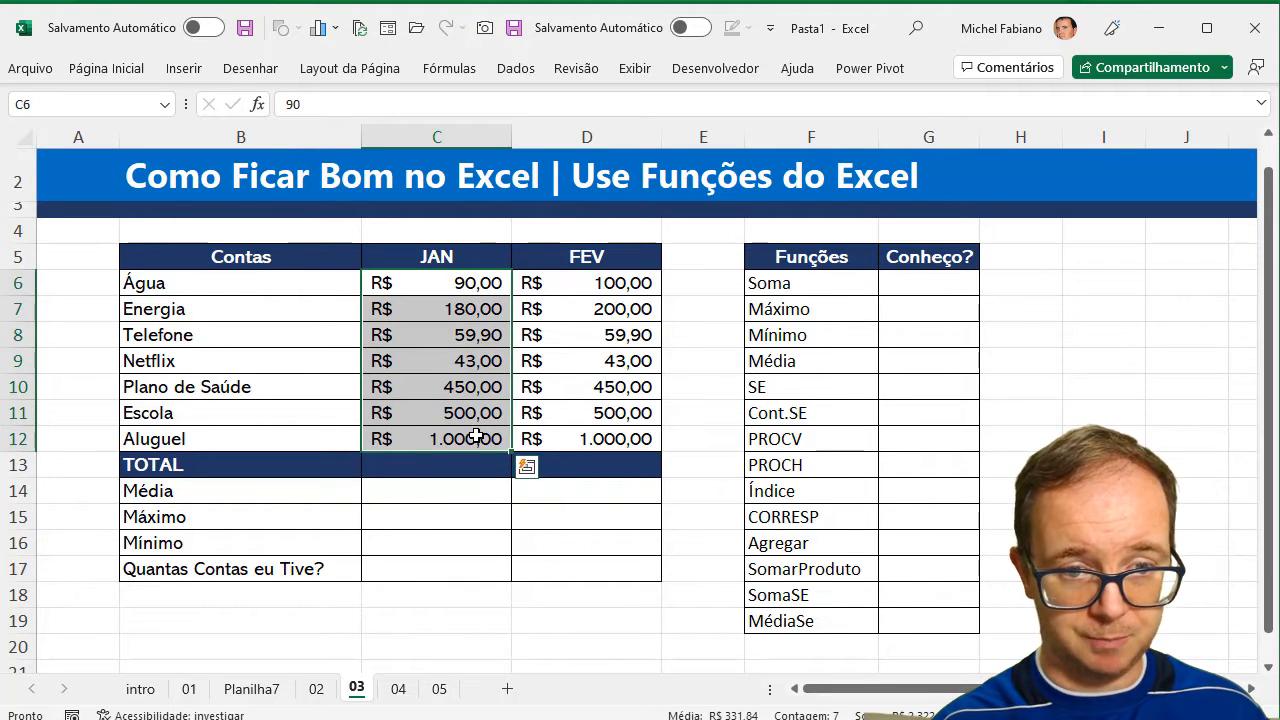
left_click(135, 70)
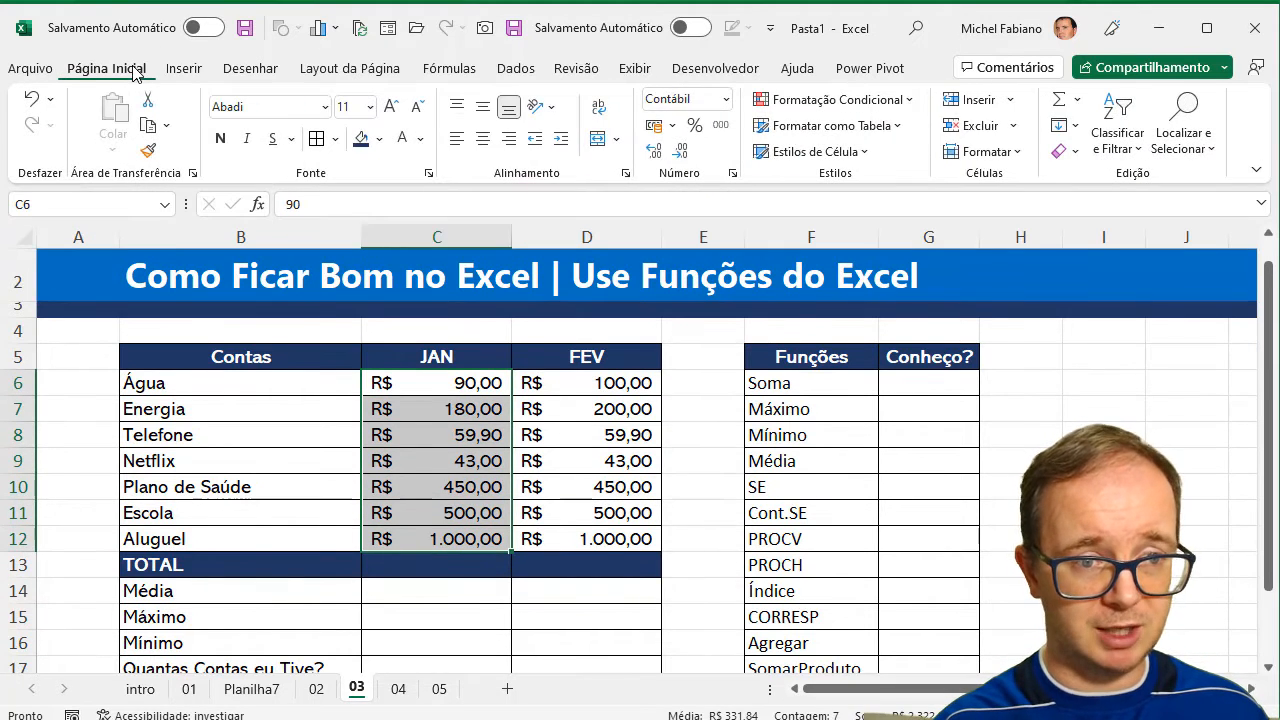
double_click(136, 73)
double_click(142, 75)
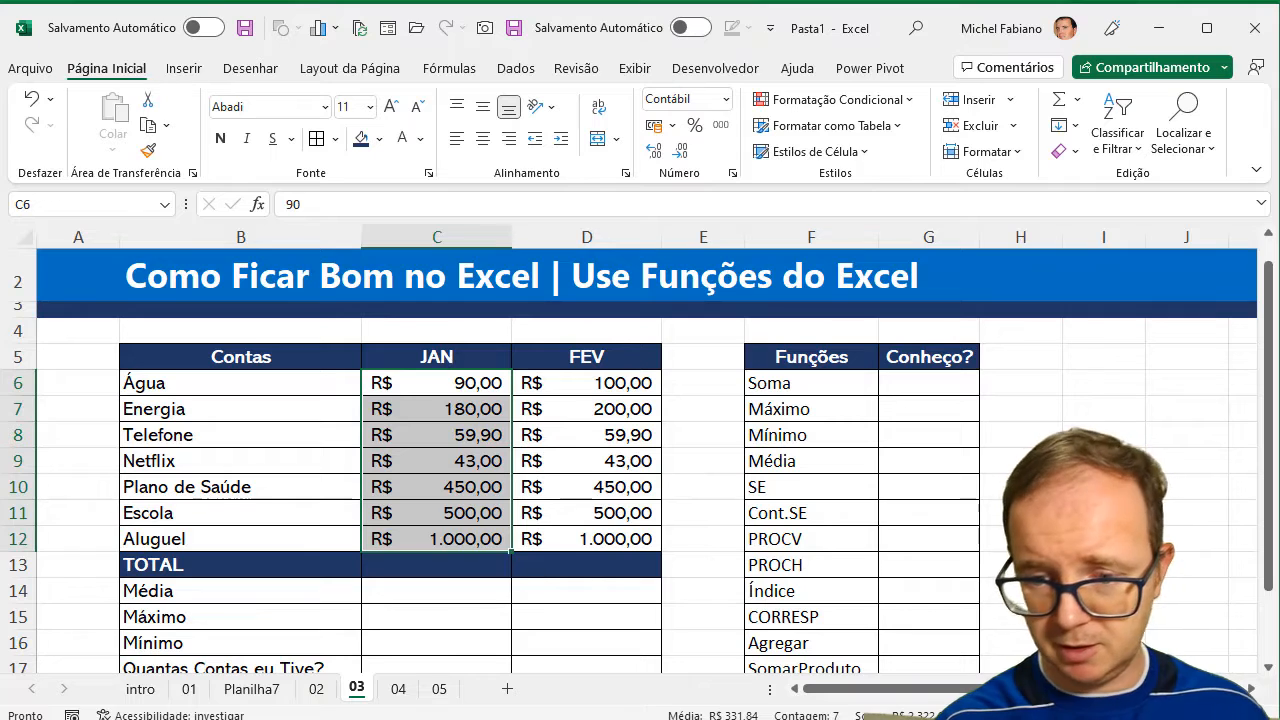
left_click(1112, 715)
left_click(1112, 715)
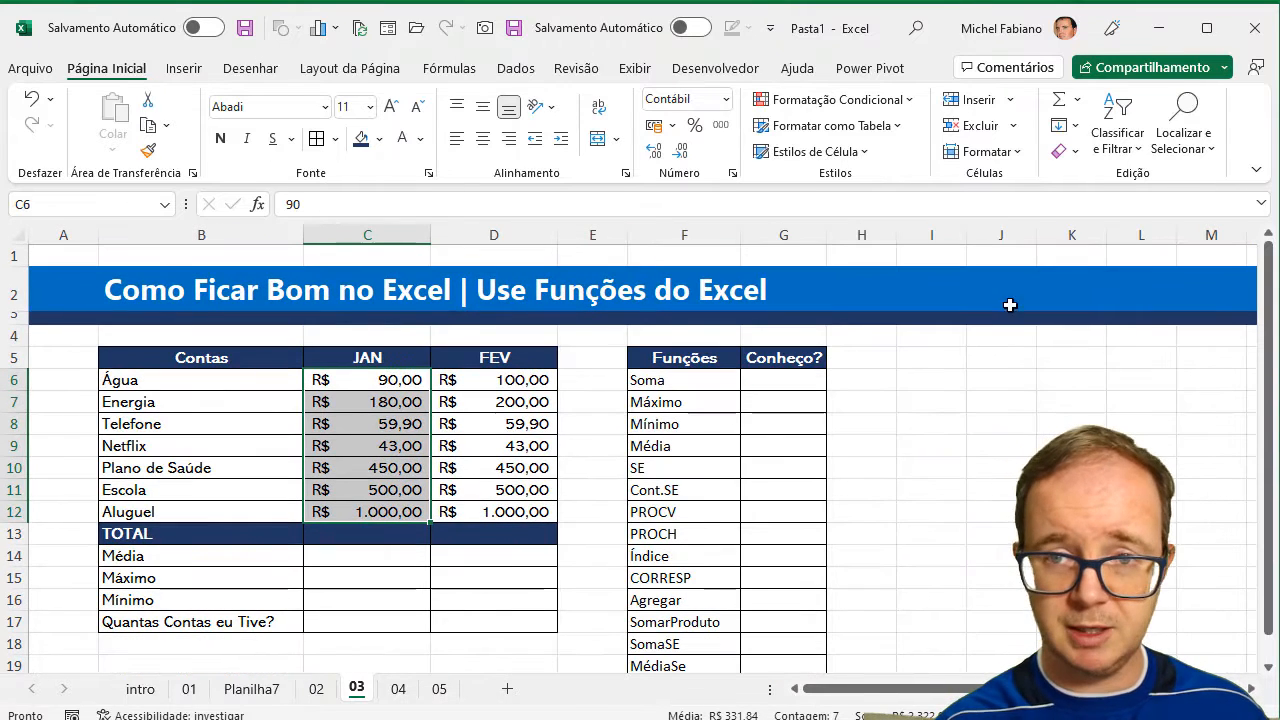
left_click(1061, 104)
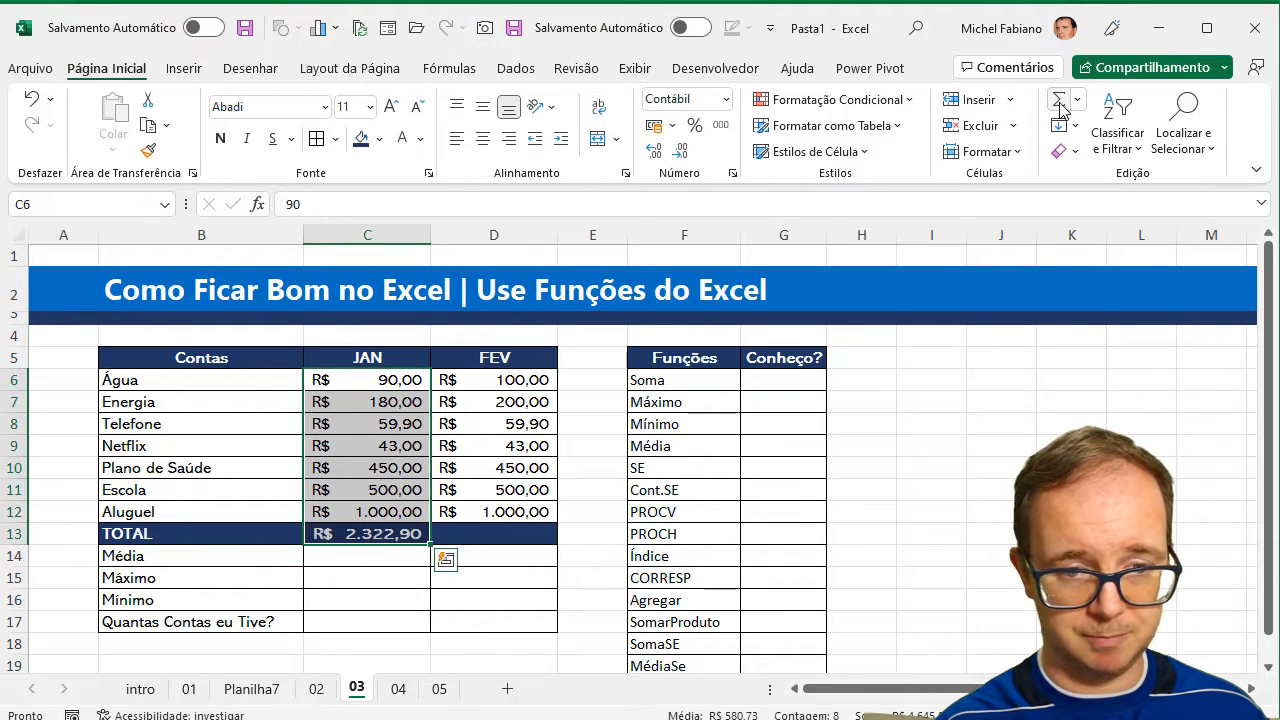
Total the FEV bills in D13 with AutoSum.
left_click(526, 532)
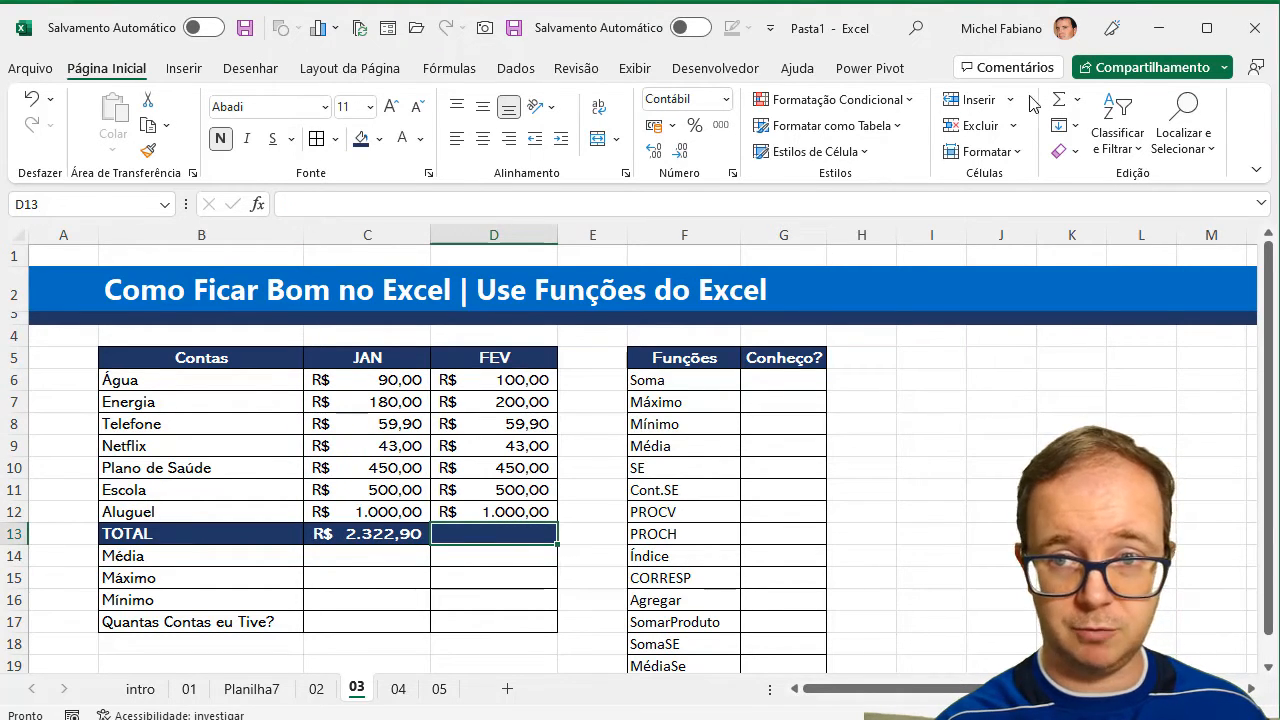
left_click(1061, 104)
key("Return")
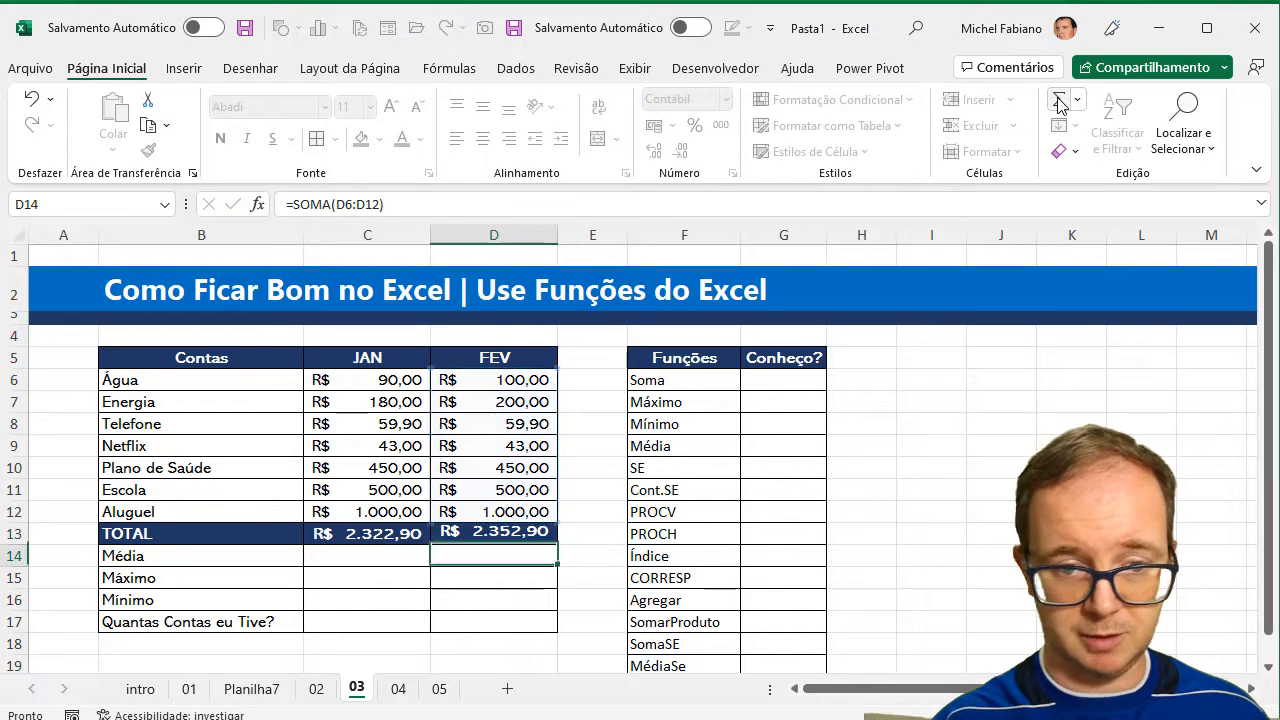
Calculate the average of the JAN bills C6:C12 in C14 with the MÉDIA function.
left_click(374, 556)
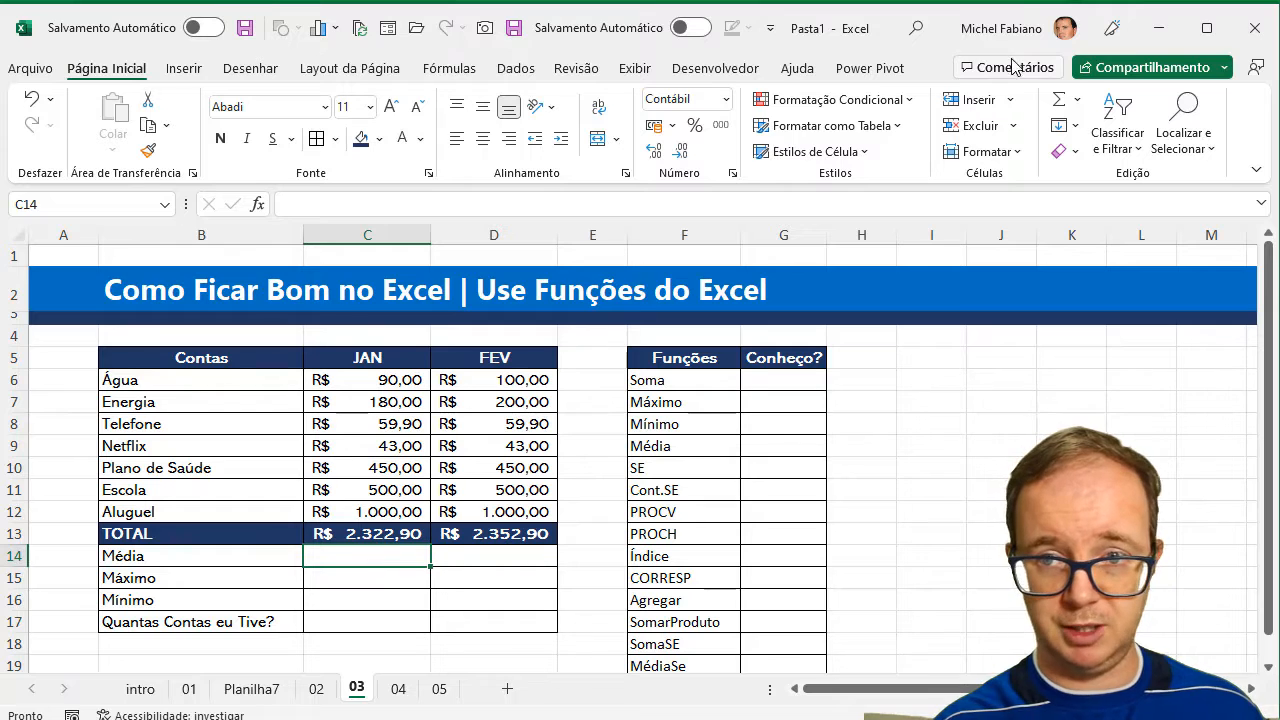
left_click(1077, 100)
left_click(1090, 154)
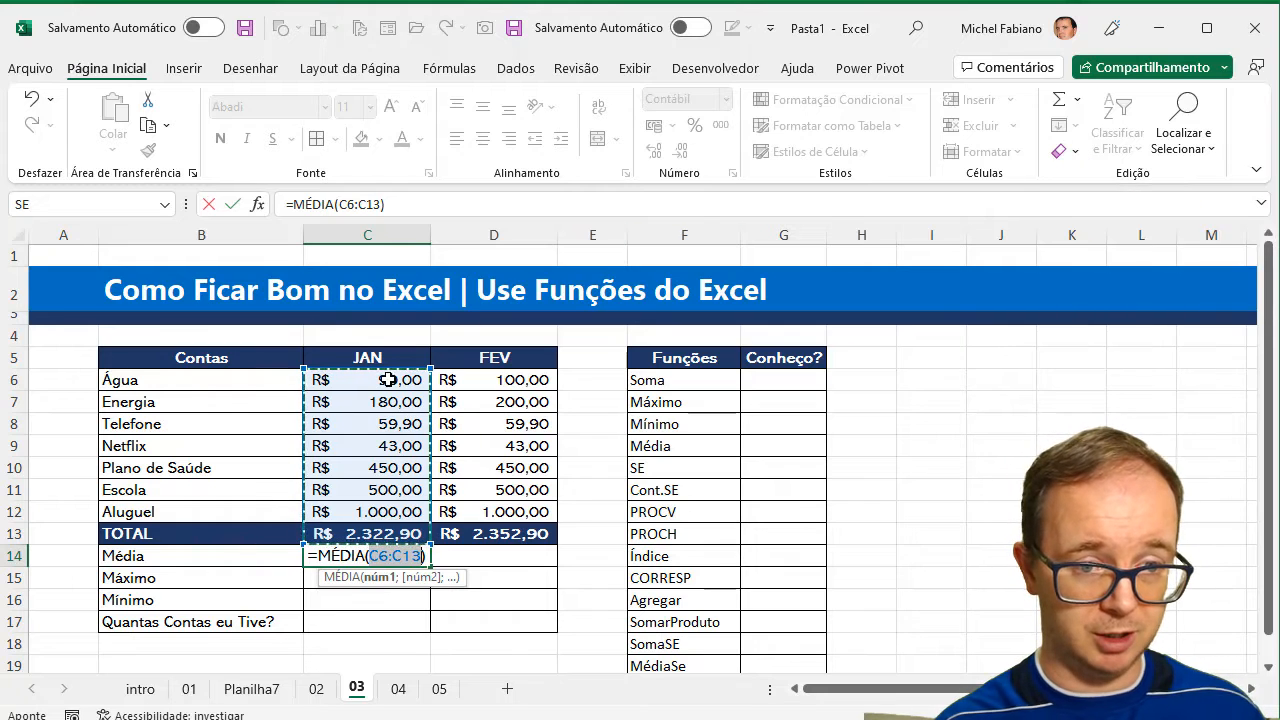
left_click_drag(389, 380, 372, 514)
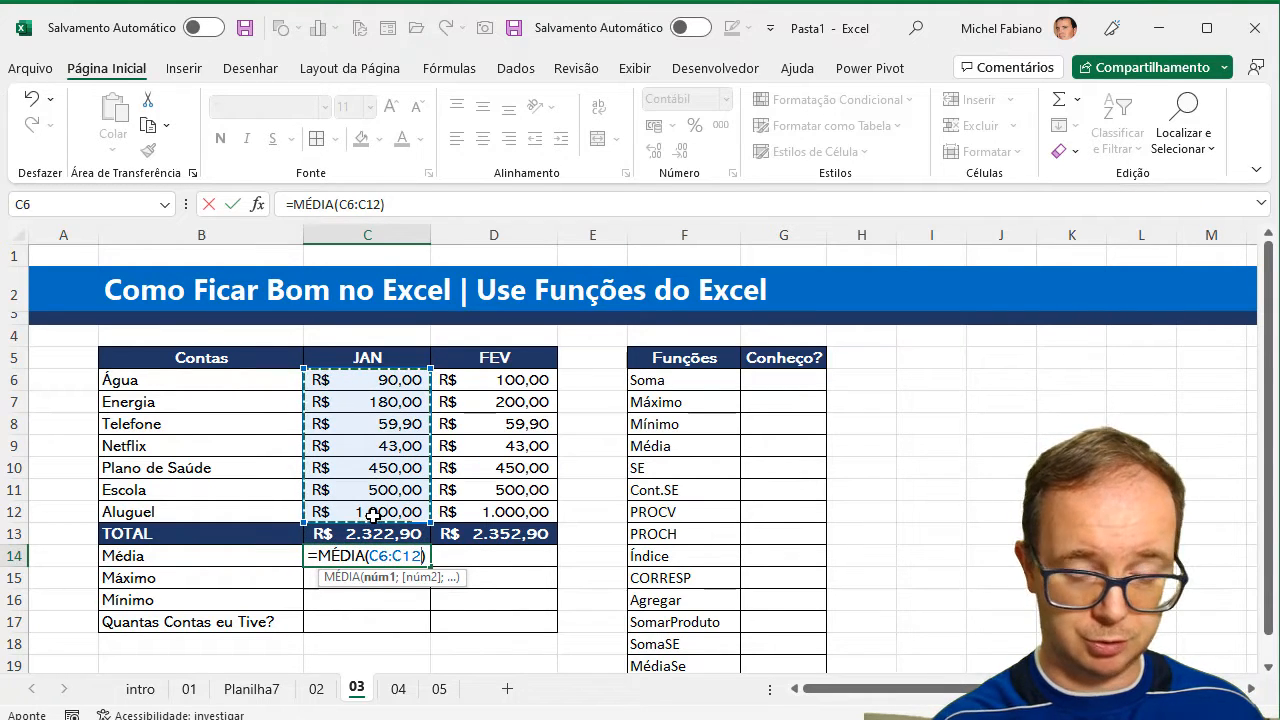
key("Return")
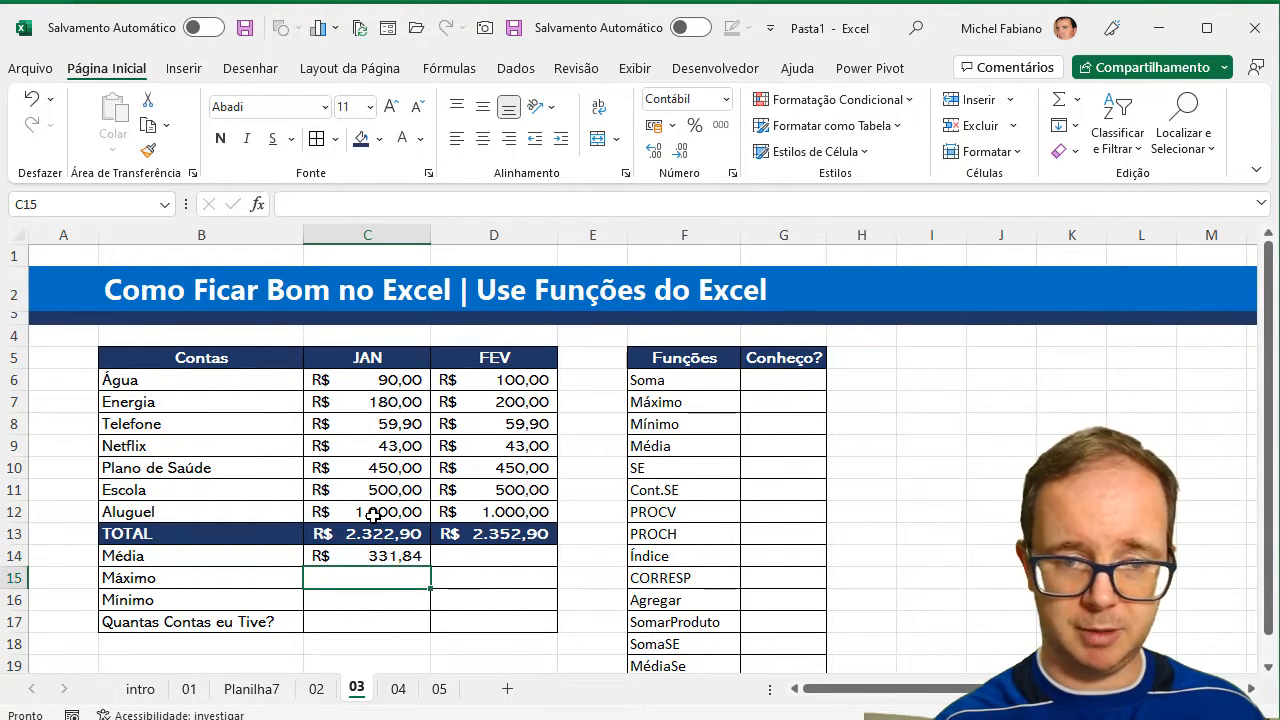
Copy the average formula from C14 to D14 for FEV and check the range it references.
left_click(383, 557)
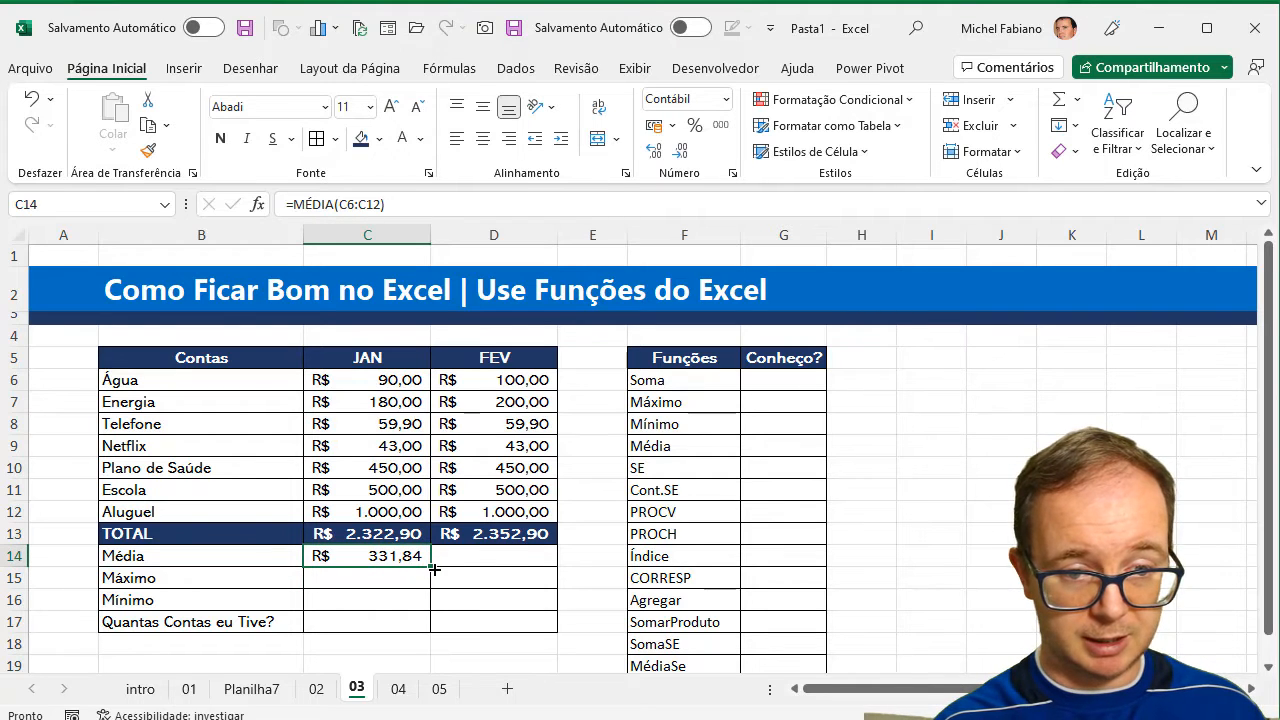
left_click_drag(434, 569, 531, 558)
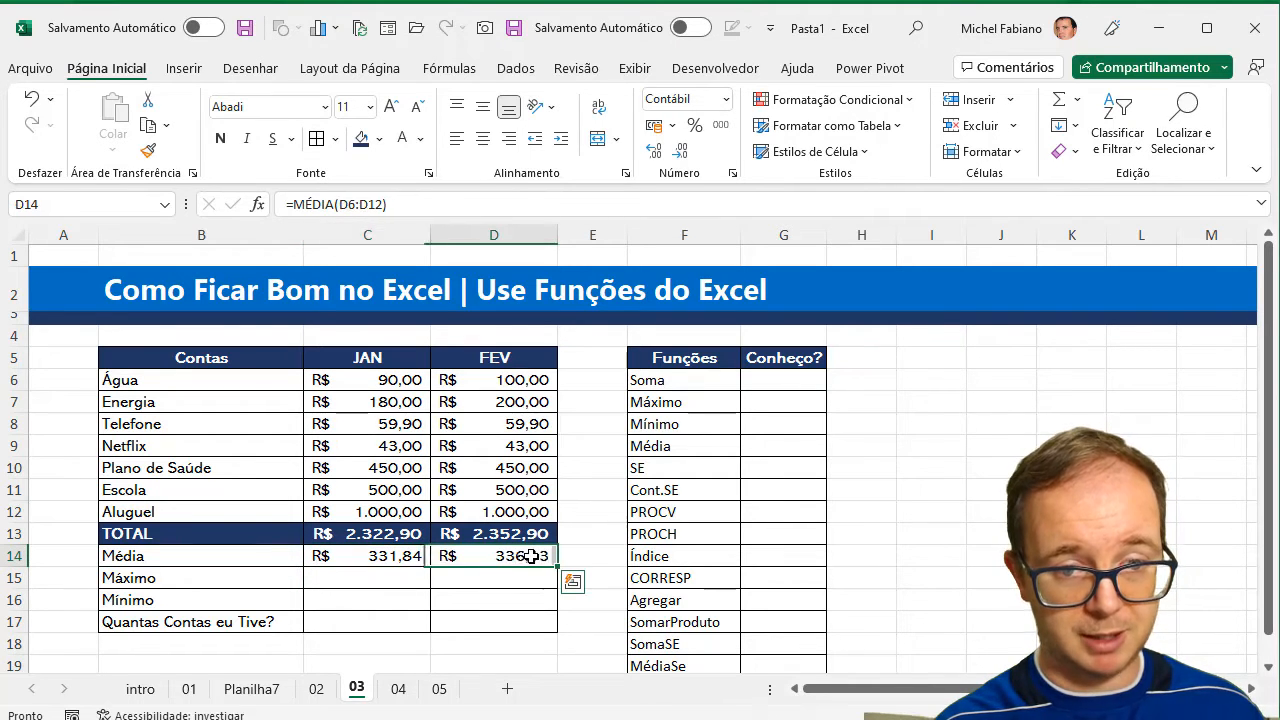
double_click(531, 556)
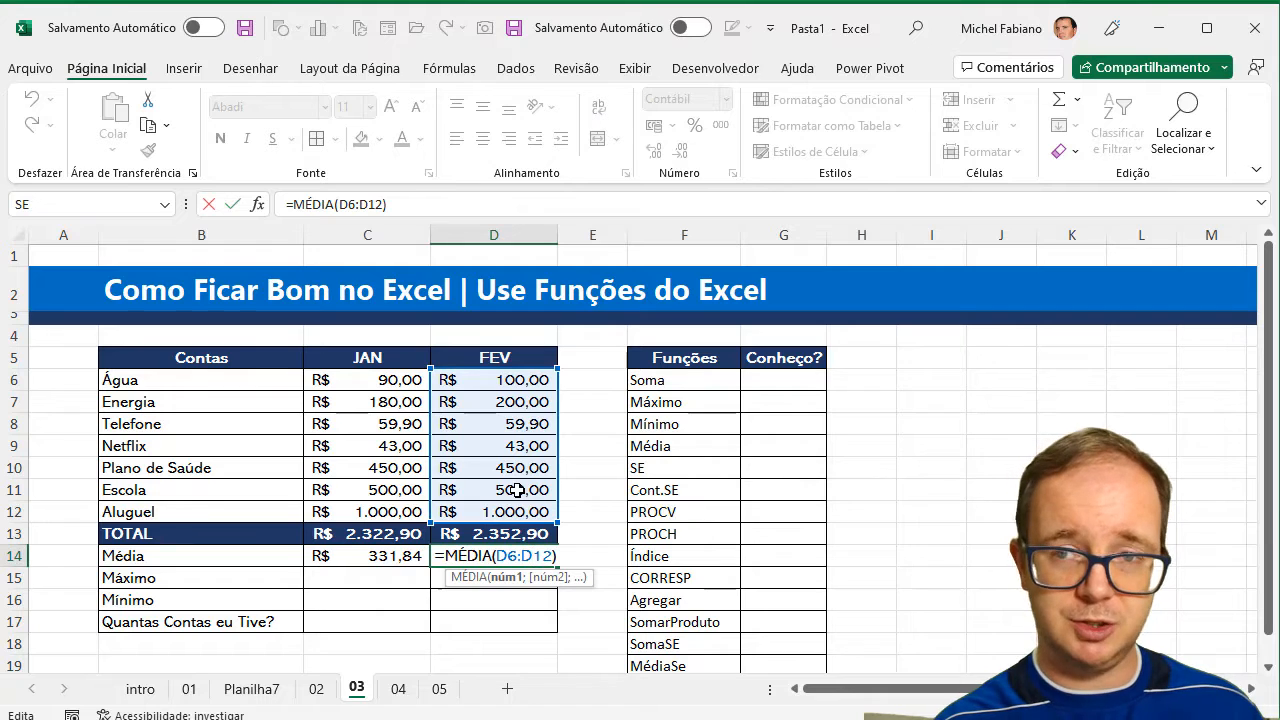
key("Escape")
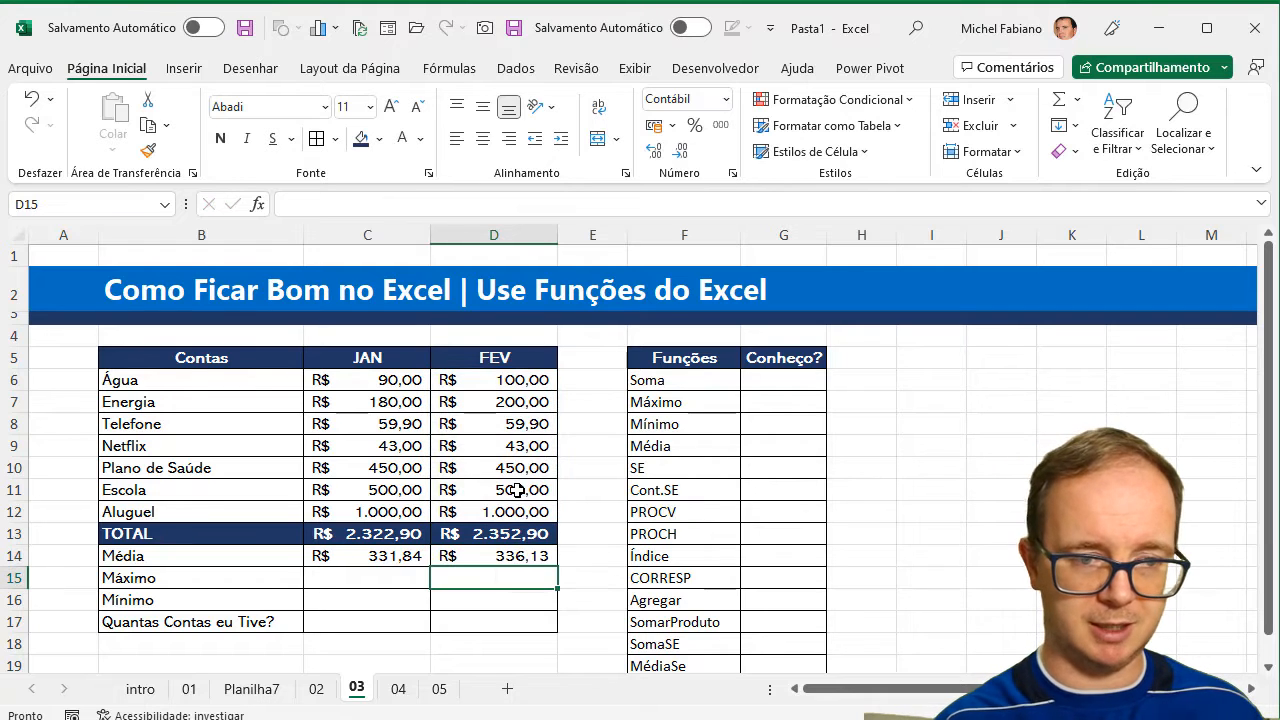
Find the highest JAN bill in C15 with =MÁXIMO(C6:C12).
left_click(369, 581)
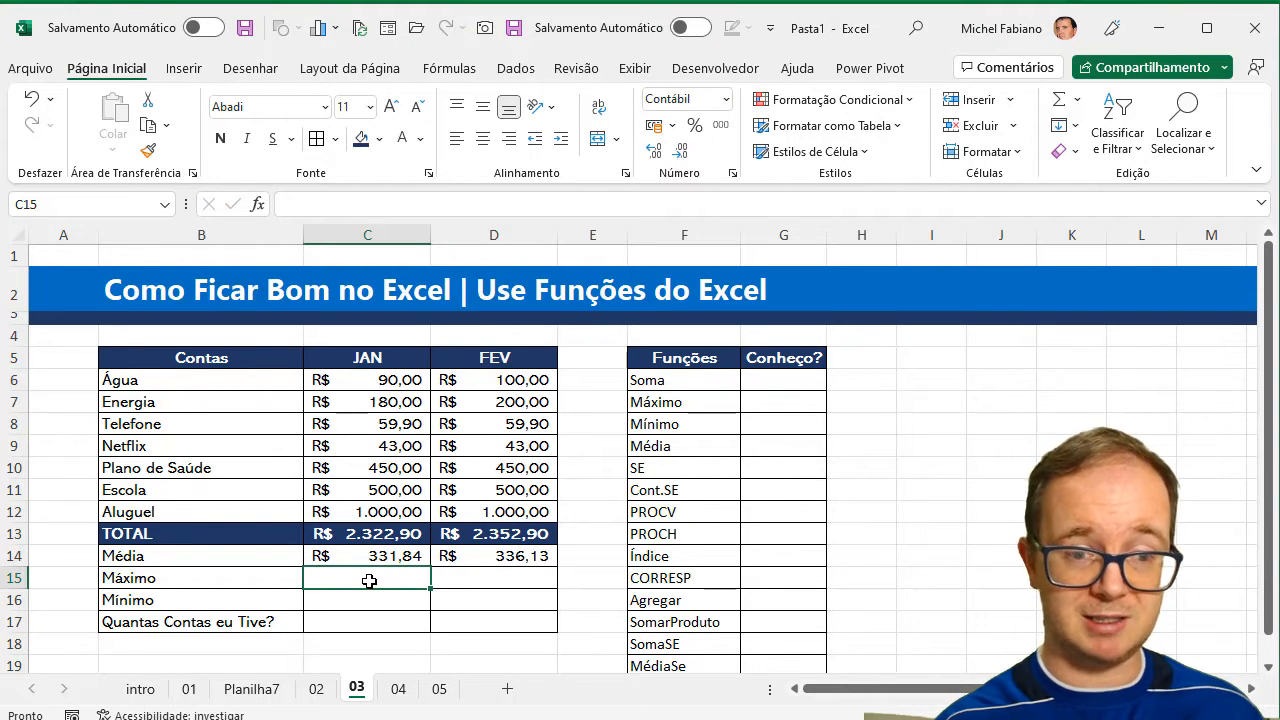
type("=máximo(")
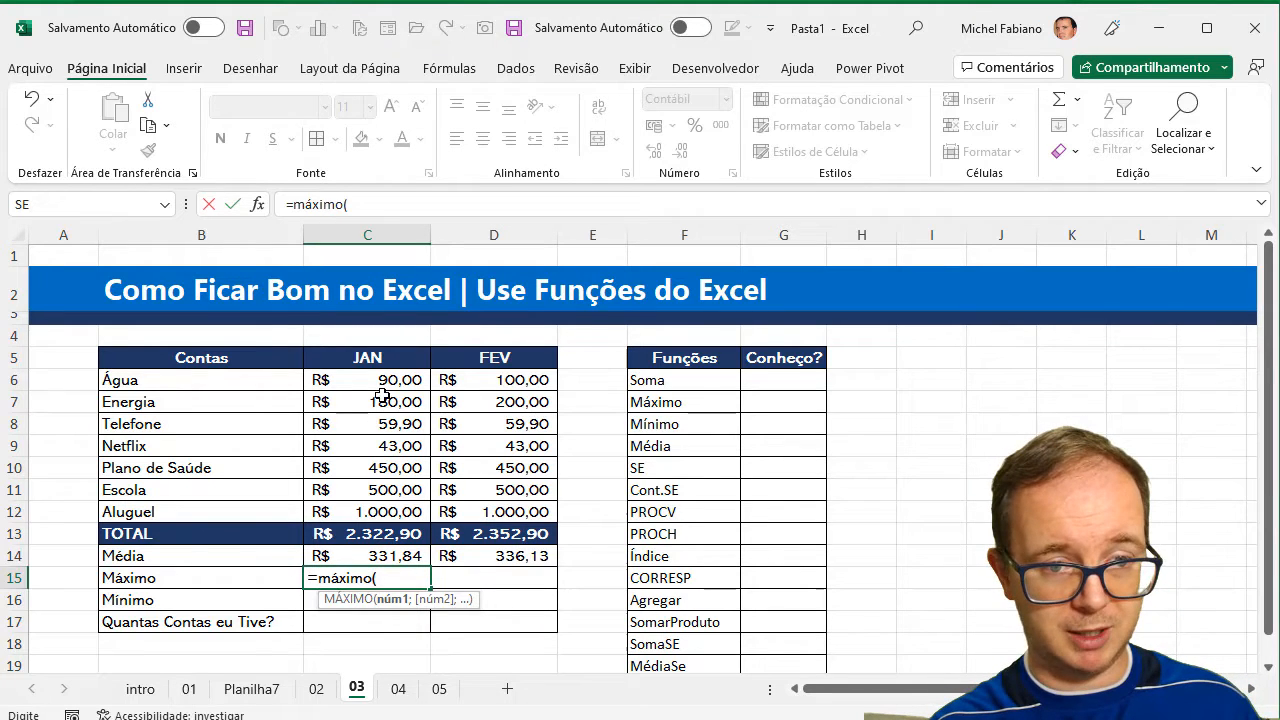
left_click_drag(386, 381, 380, 520)
key("Return")
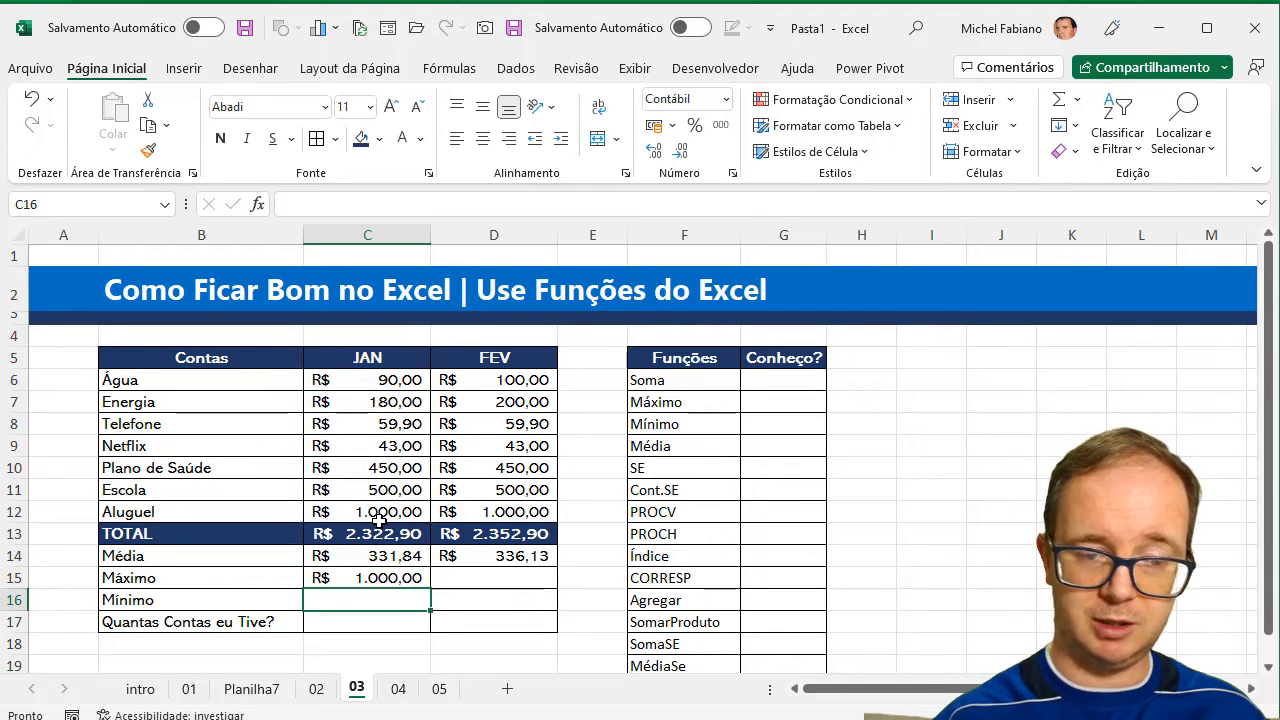
Find the lowest JAN bill in C16 with =MÍNIMO(C6:C12) and fill the maximum and minimum formulas across to D15:D16.
type("=")
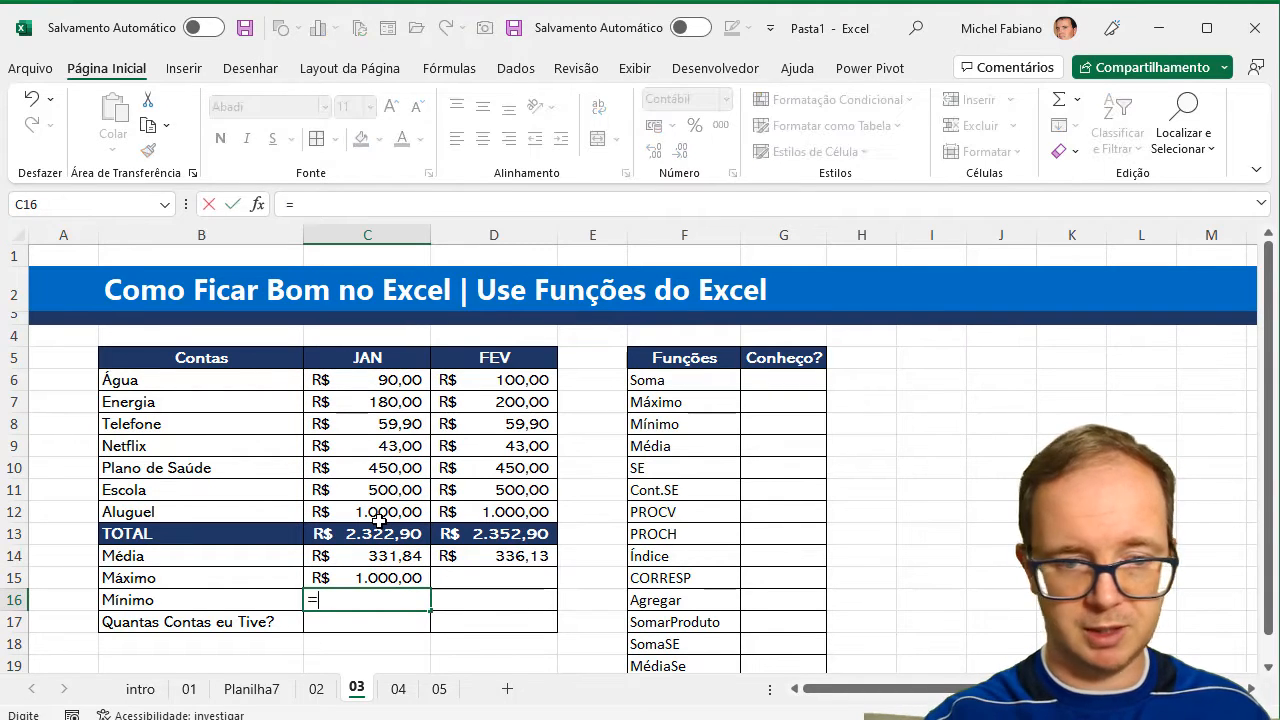
type("mínimo(")
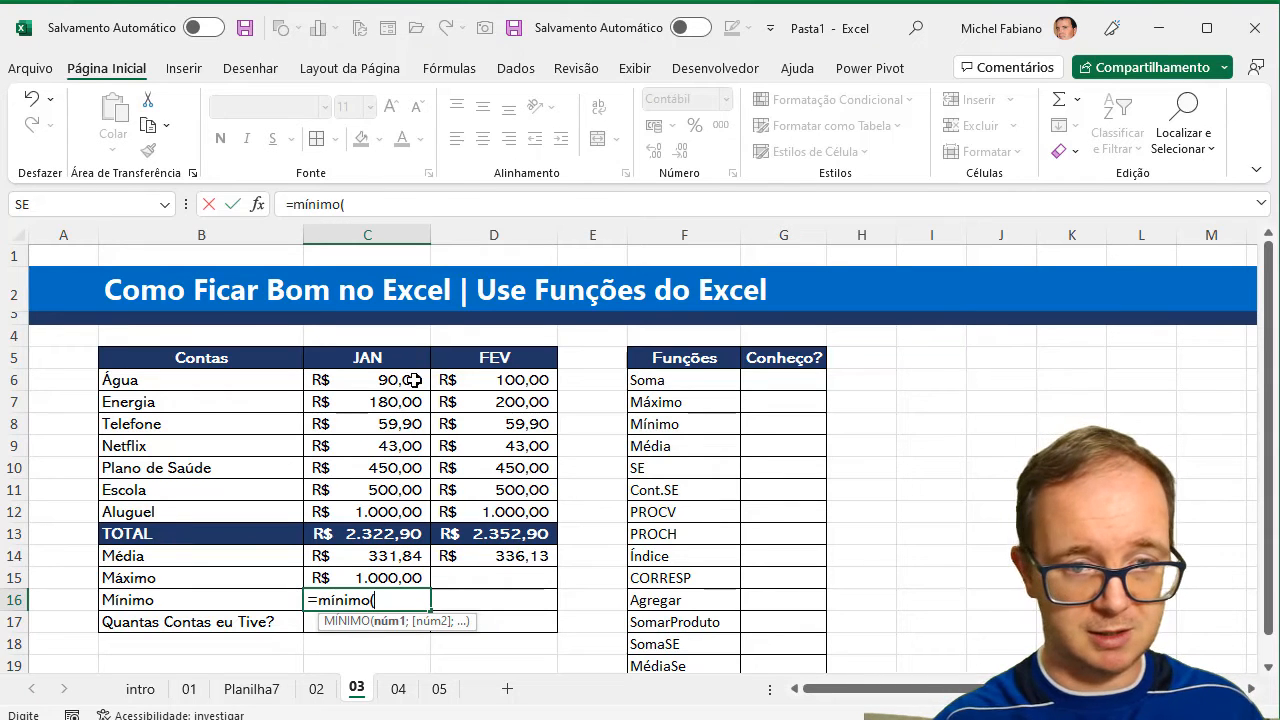
left_click_drag(413, 380, 408, 513)
type(")")
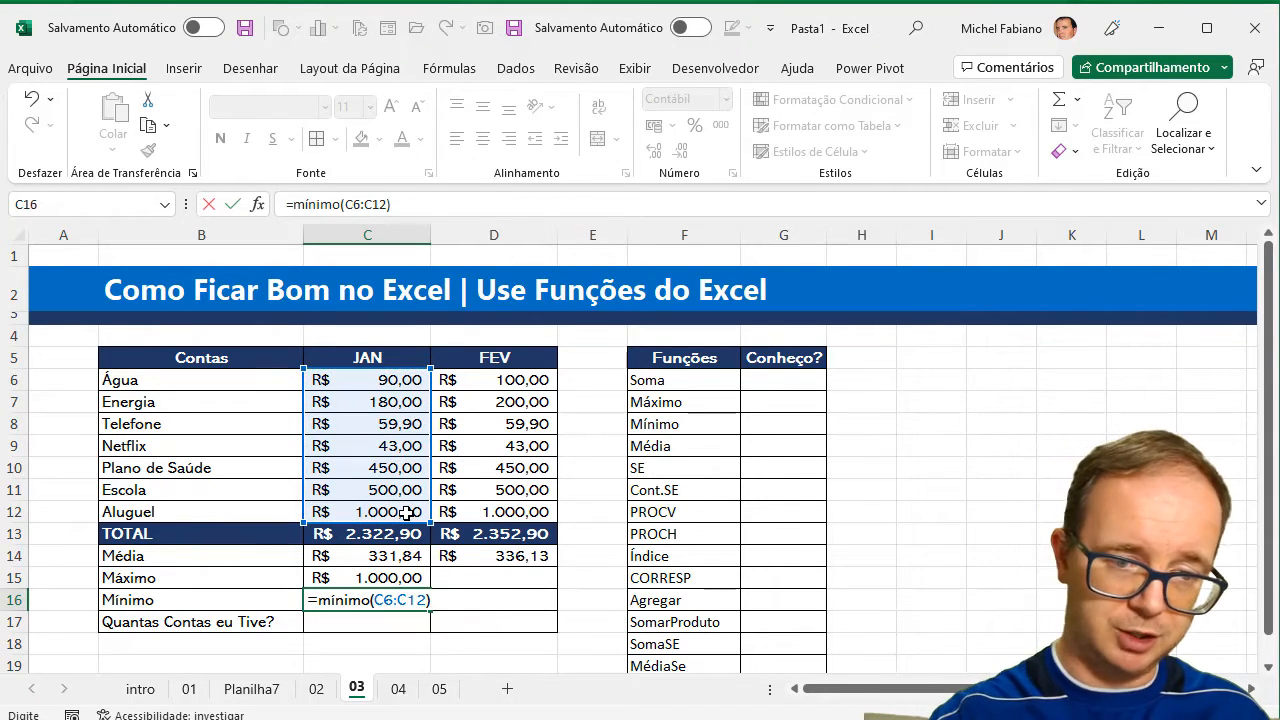
key("Return")
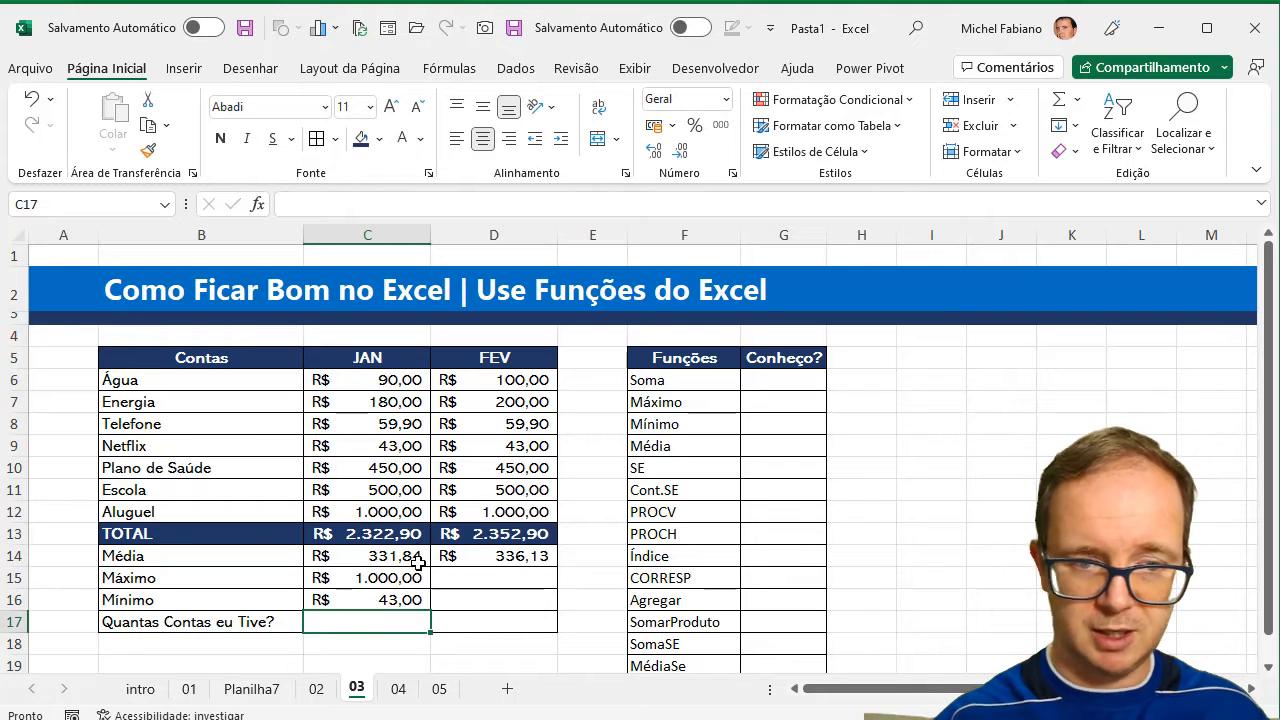
left_click_drag(412, 578, 517, 614)
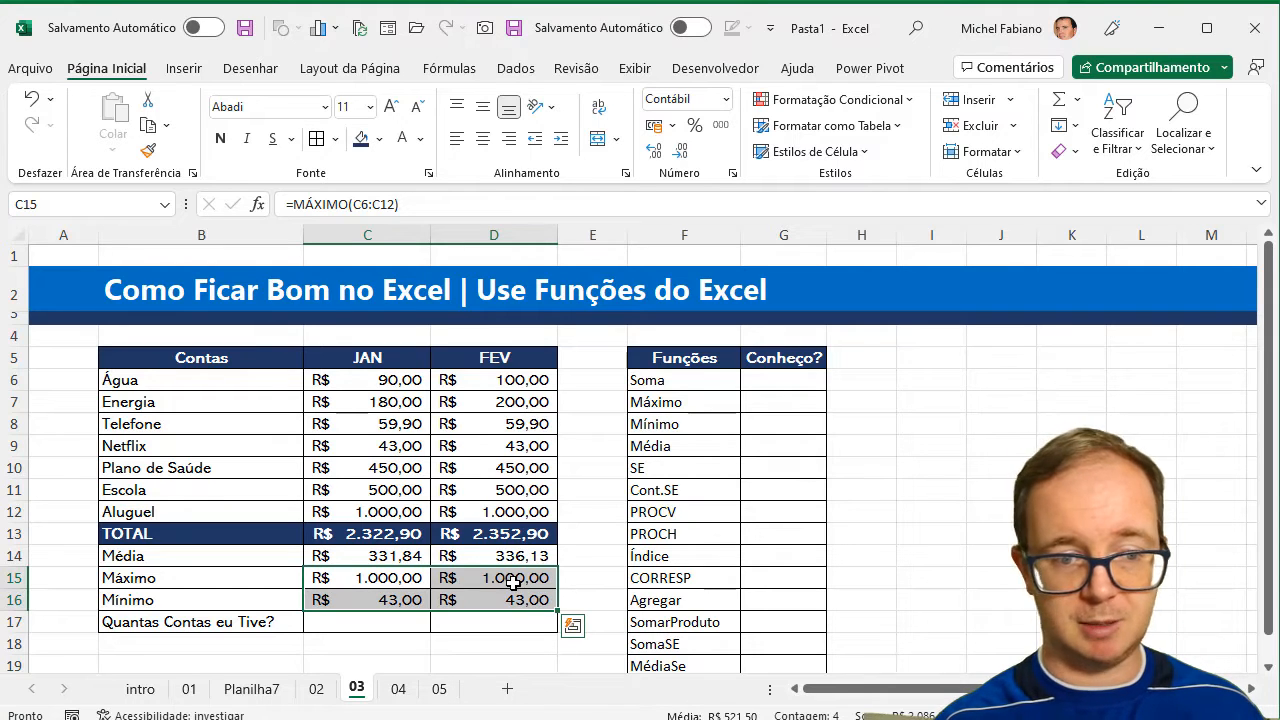
right_click(395, 627)
Count the JAN bills in C17 with =CONT.NÚM(C6:C12).
left_click(372, 625)
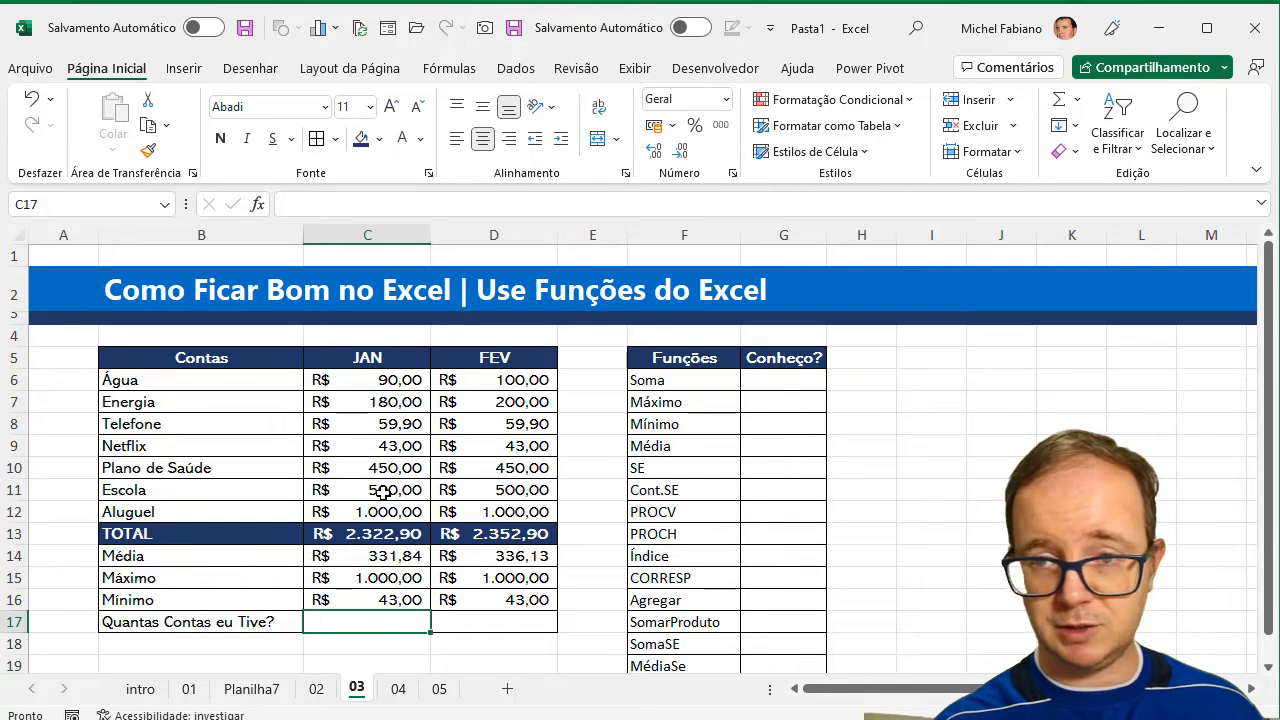
type("=c")
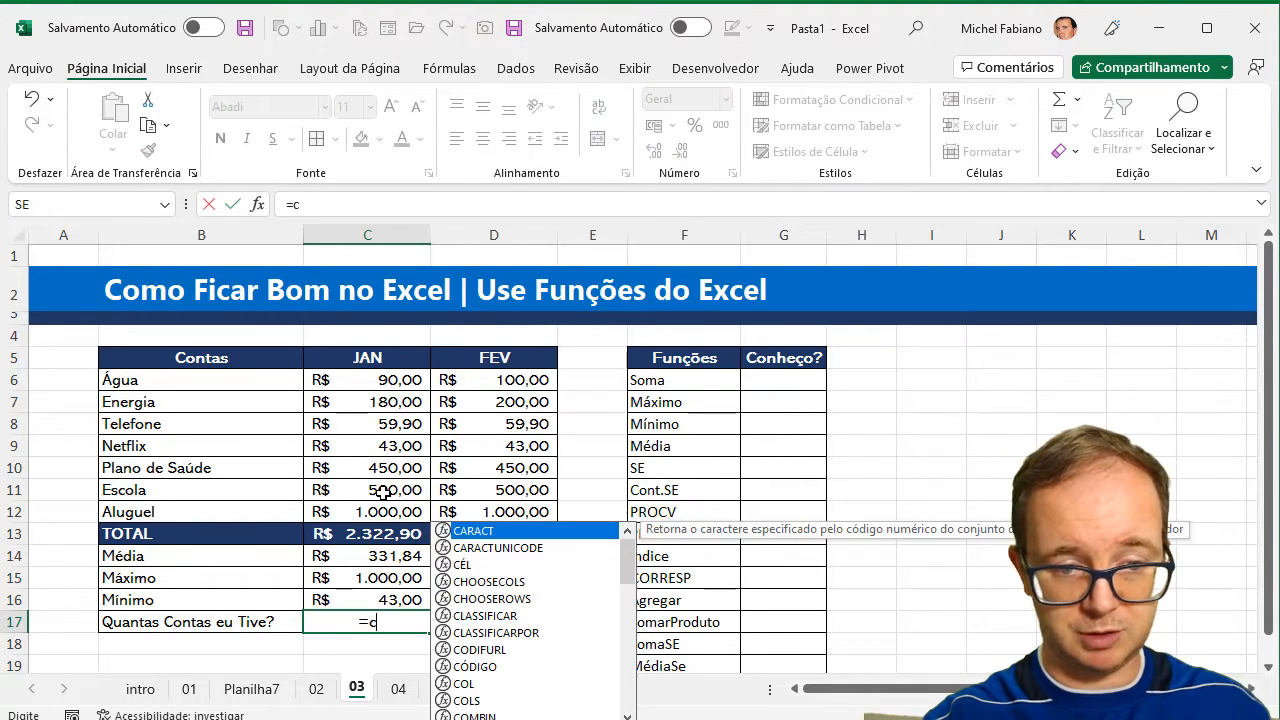
type("ony.")
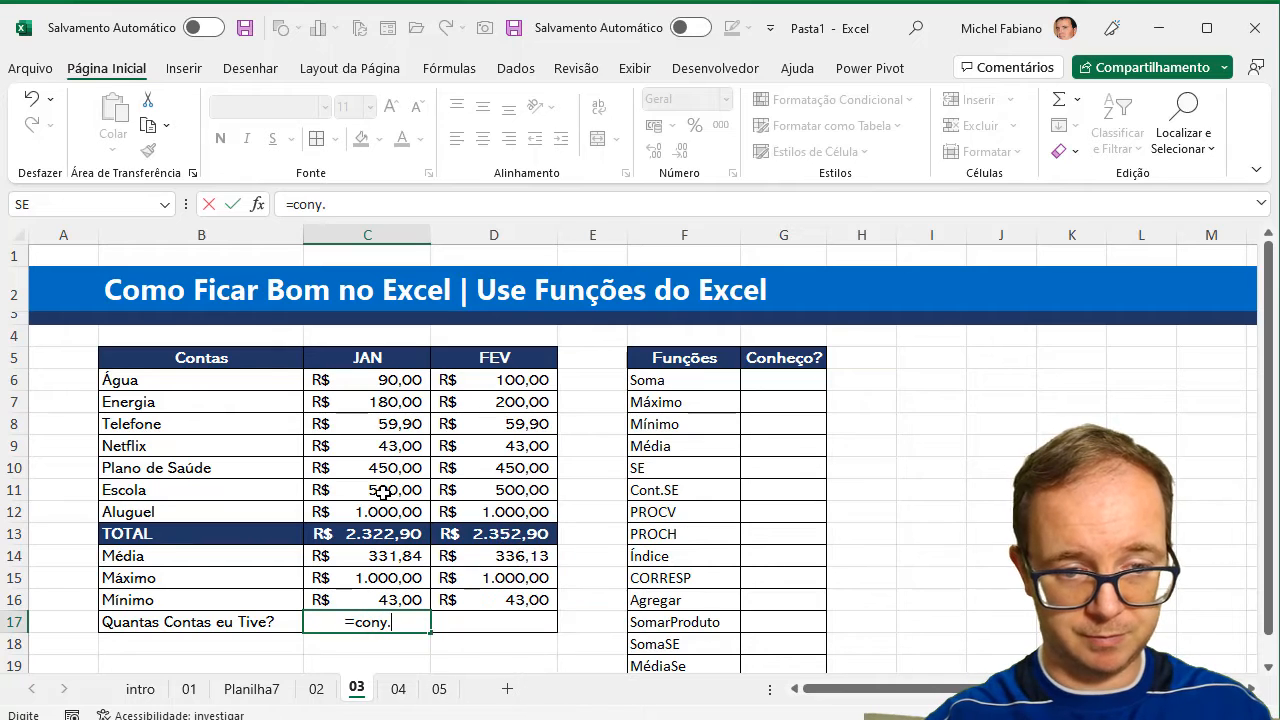
key("BackSpace")
key("BackSpace")
type("t.n")
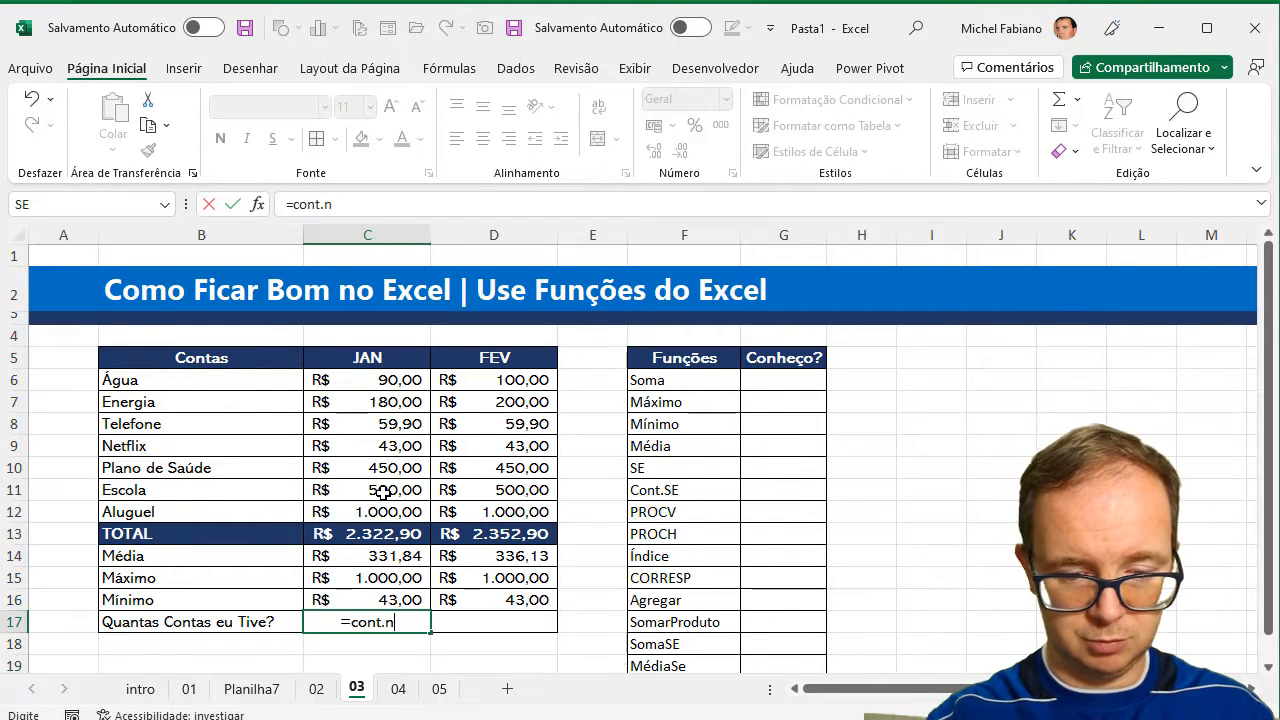
type("úm(")
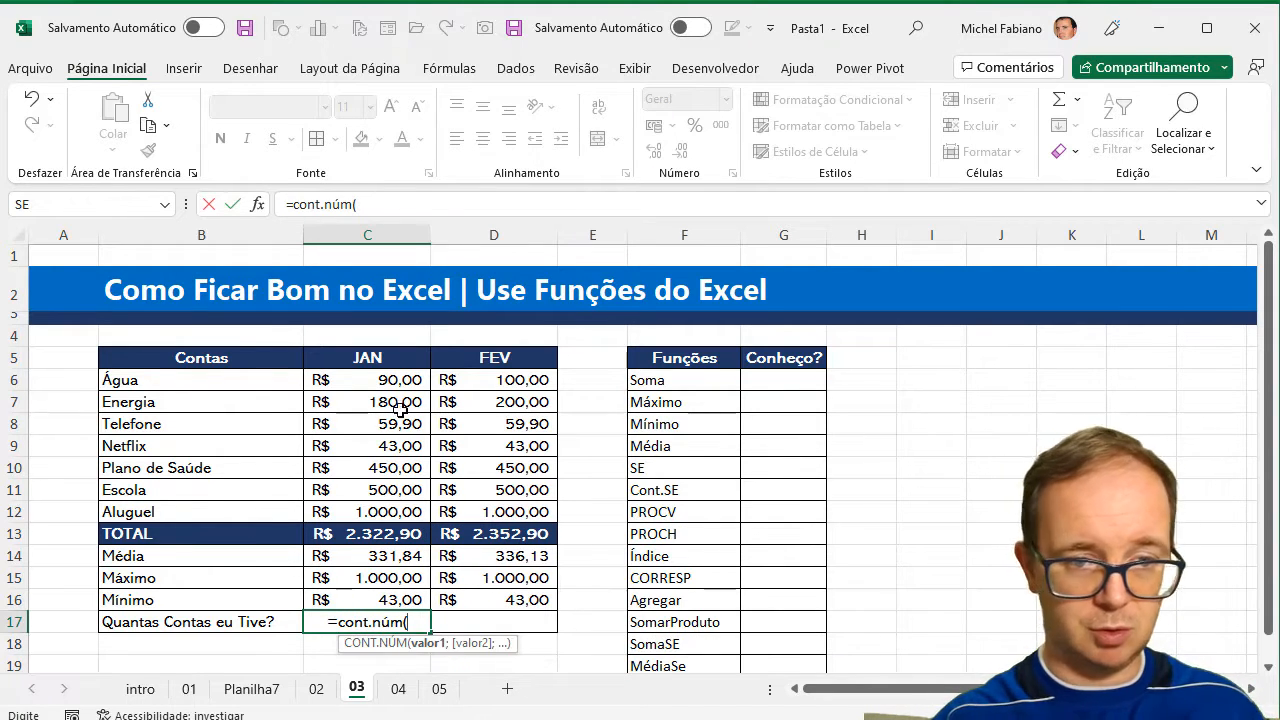
left_click_drag(406, 378, 400, 507)
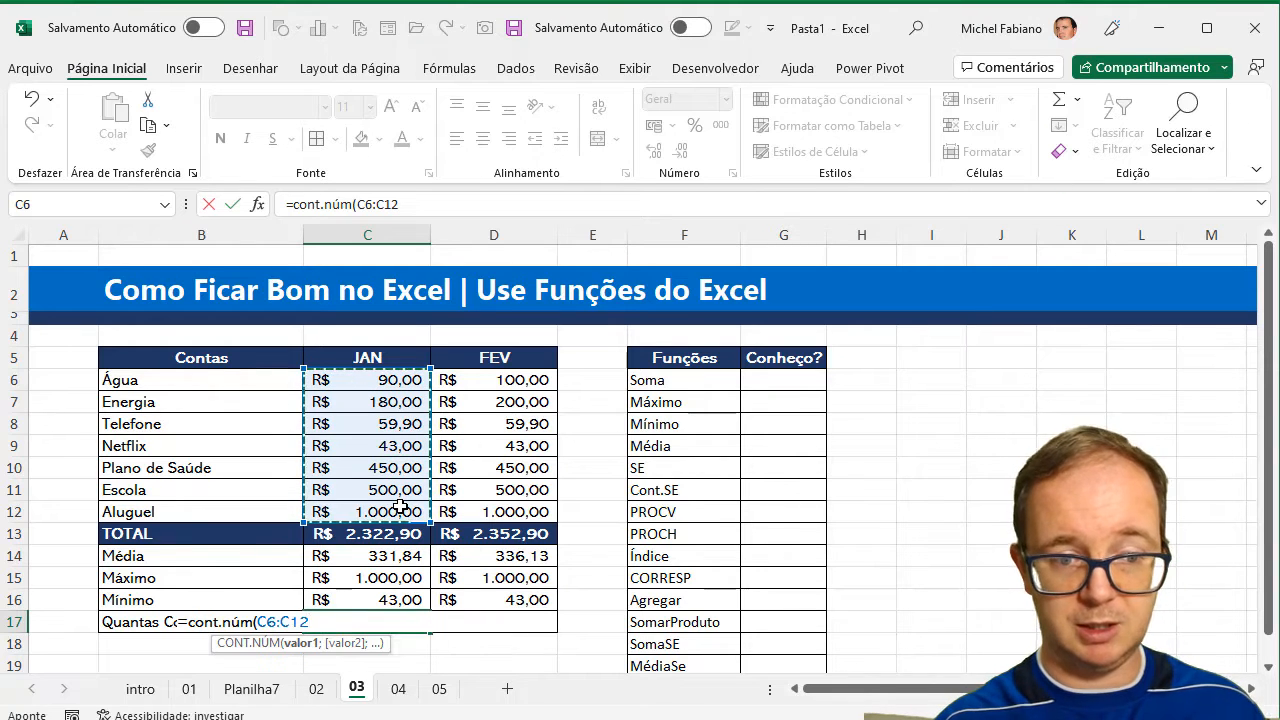
type(")")
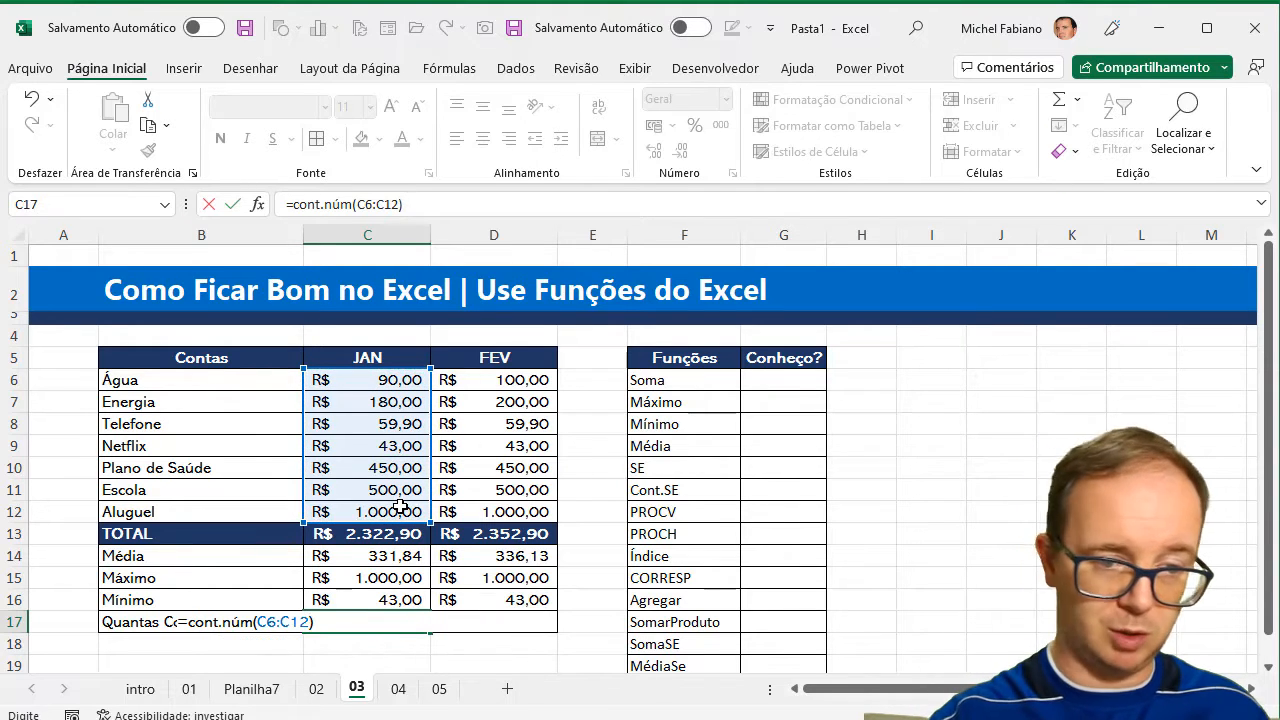
key("Return")
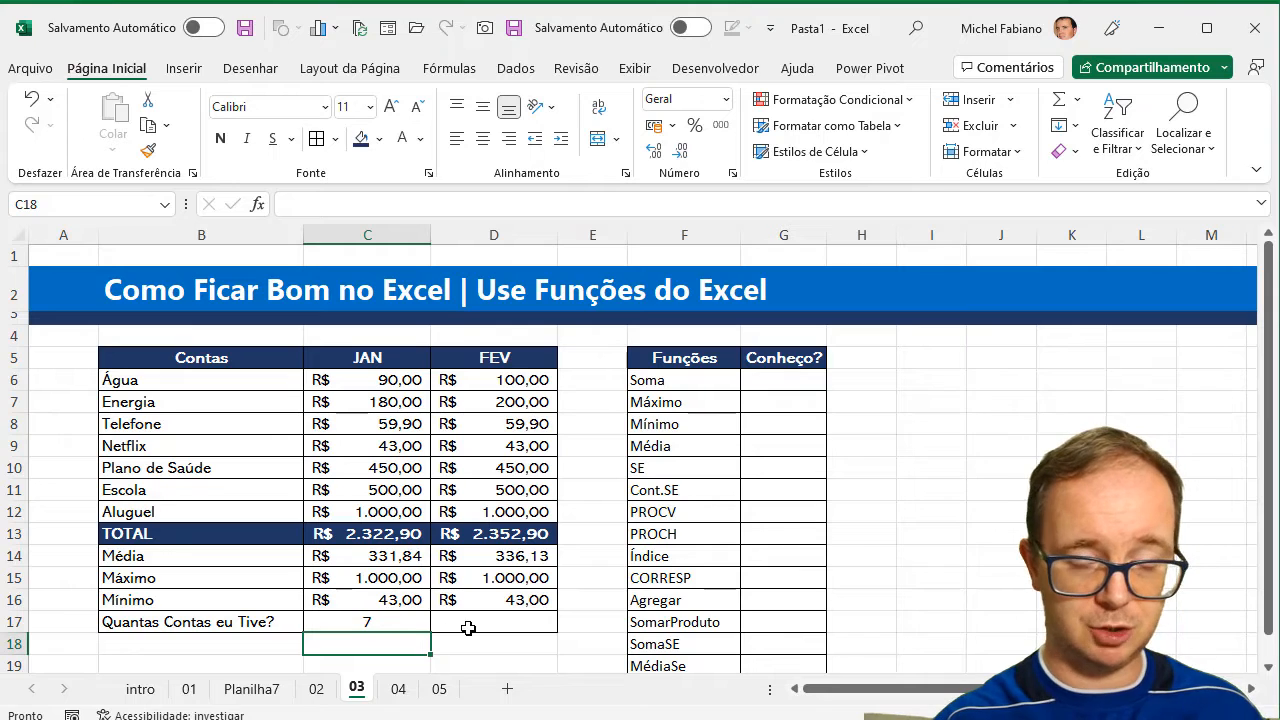
Copy the count formula from C17 to D17 and clear the FEV Netflix value in D9.
left_click(424, 627)
left_click_drag(430, 632, 514, 633)
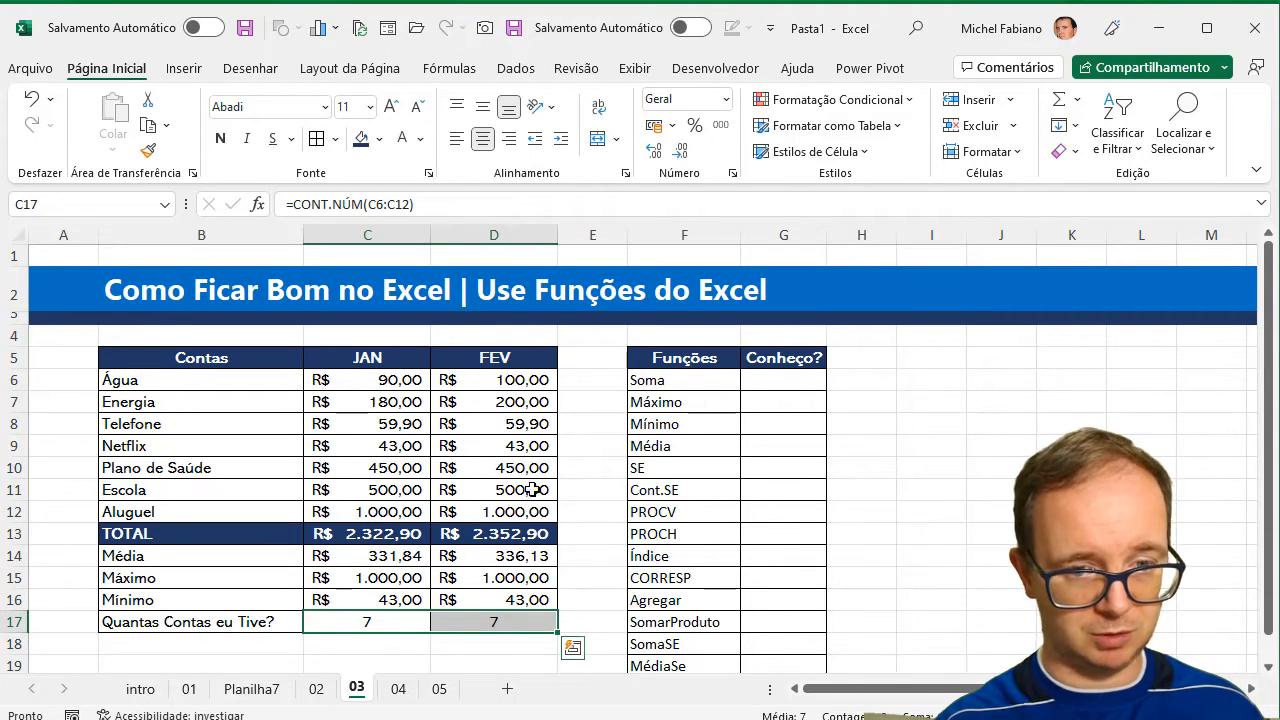
left_click(531, 445)
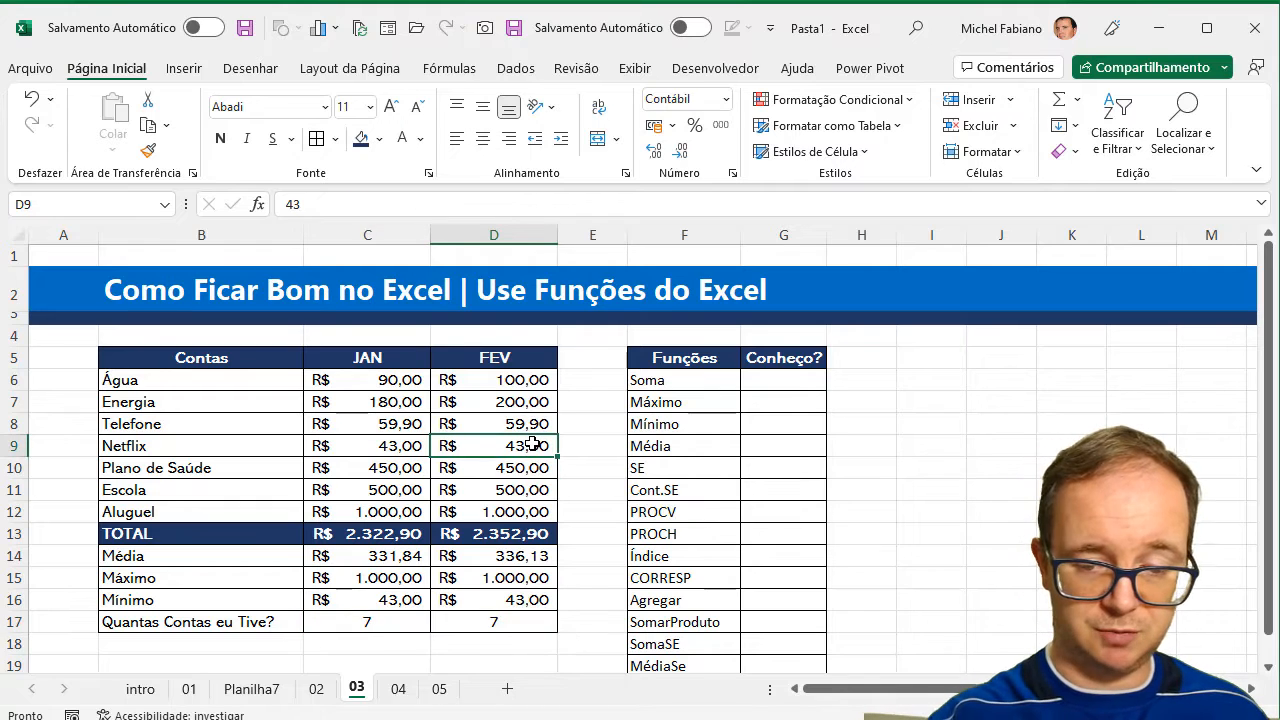
key("Delete")
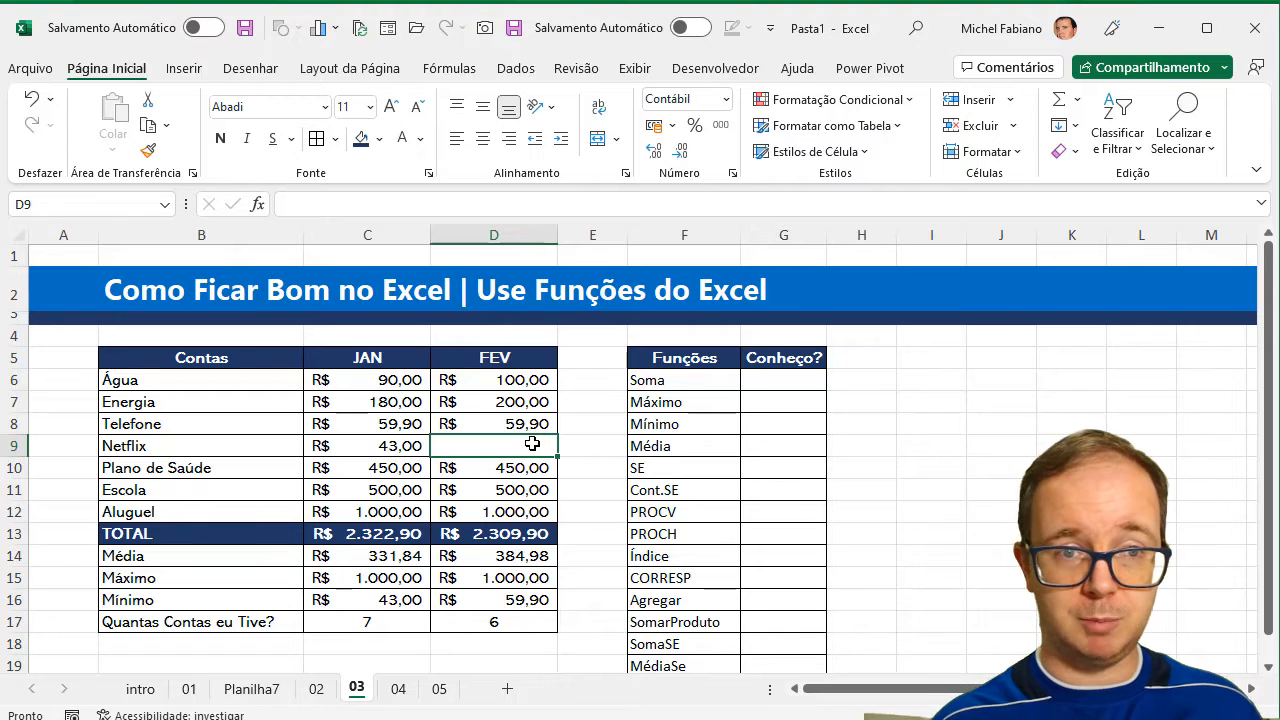
Look through the AutoSum functions and the full list of insertable functions without inserting one.
left_click(450, 67)
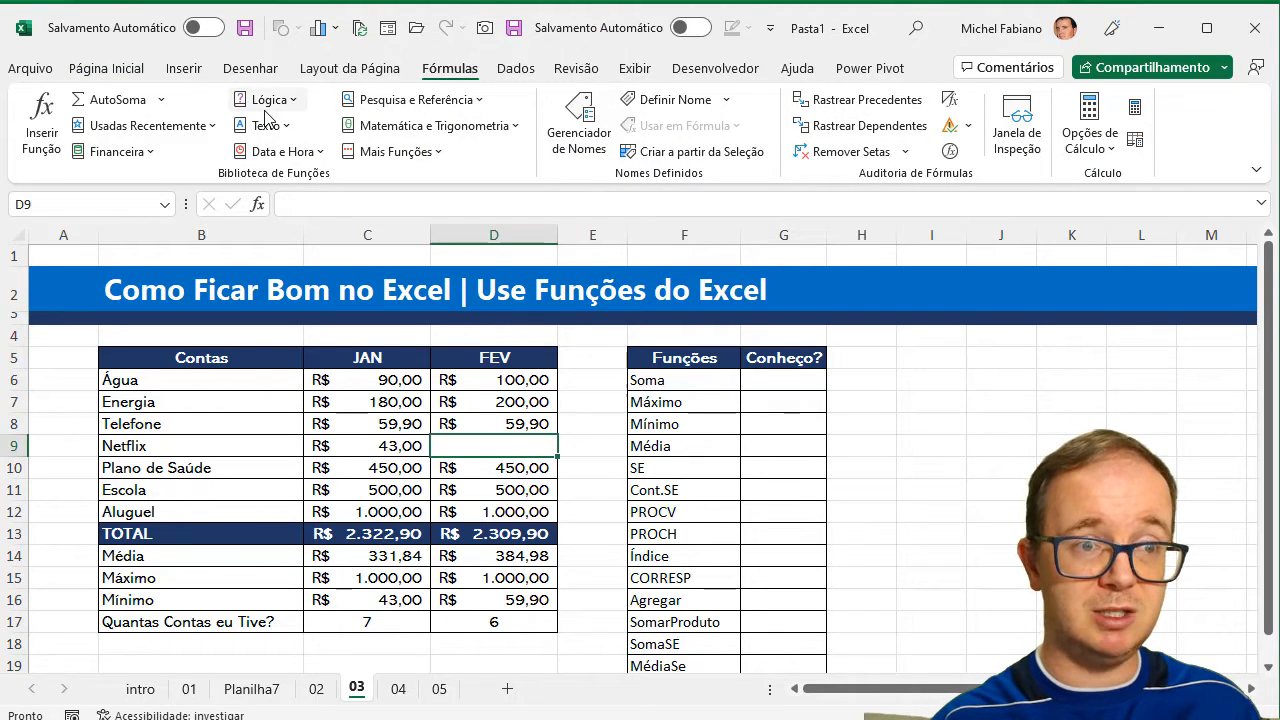
left_click(162, 100)
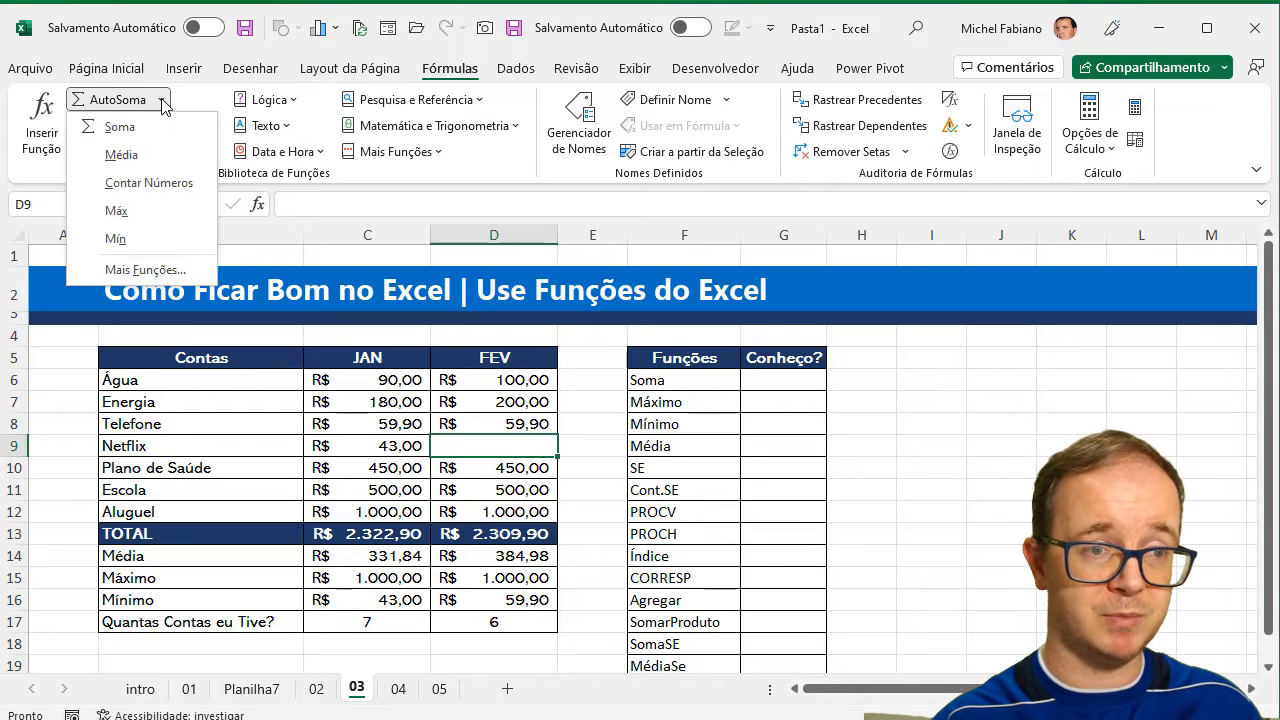
left_click(164, 268)
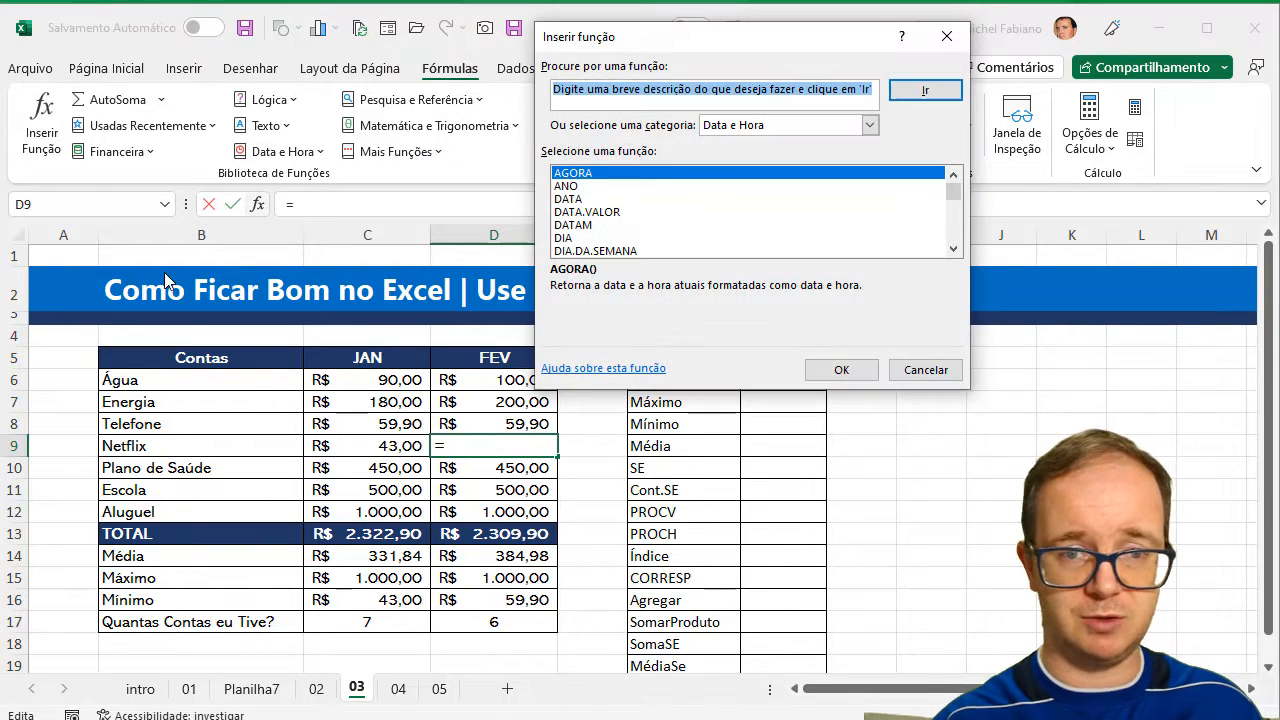
left_click(932, 380)
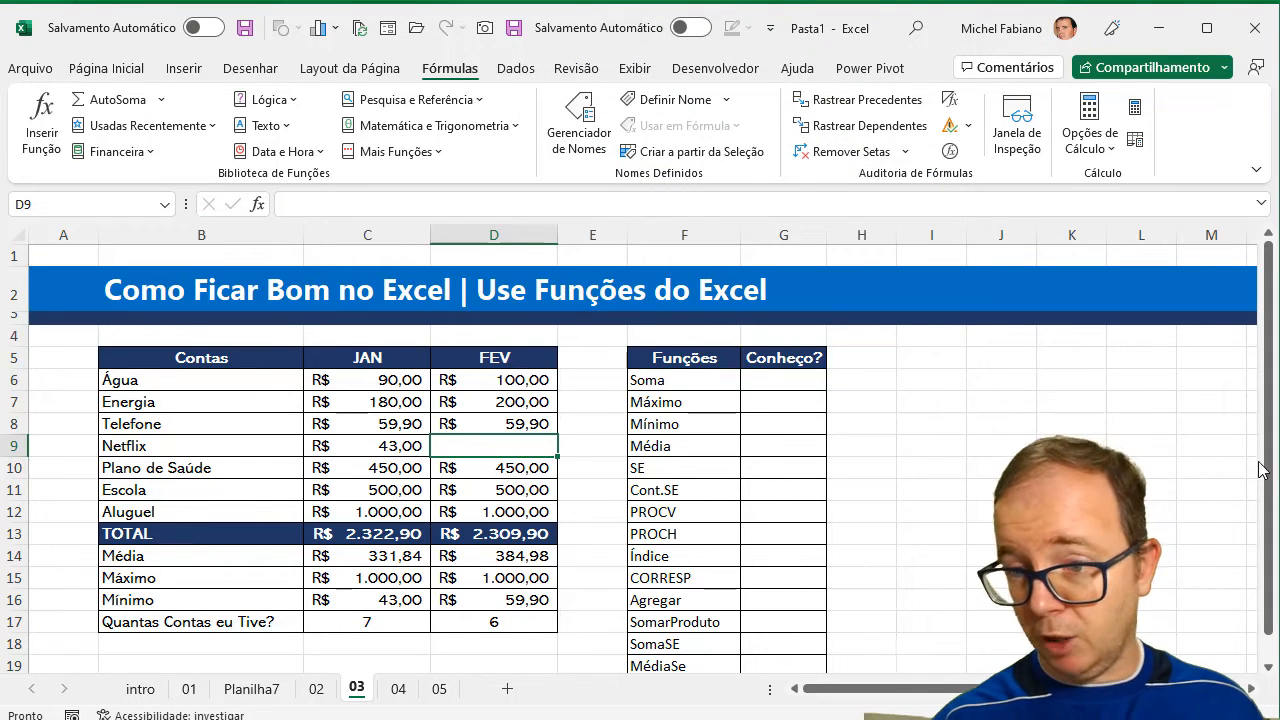
Mark the Soma function as known with an x in G6 of the functions table.
left_click(1268, 668)
left_click(1268, 668)
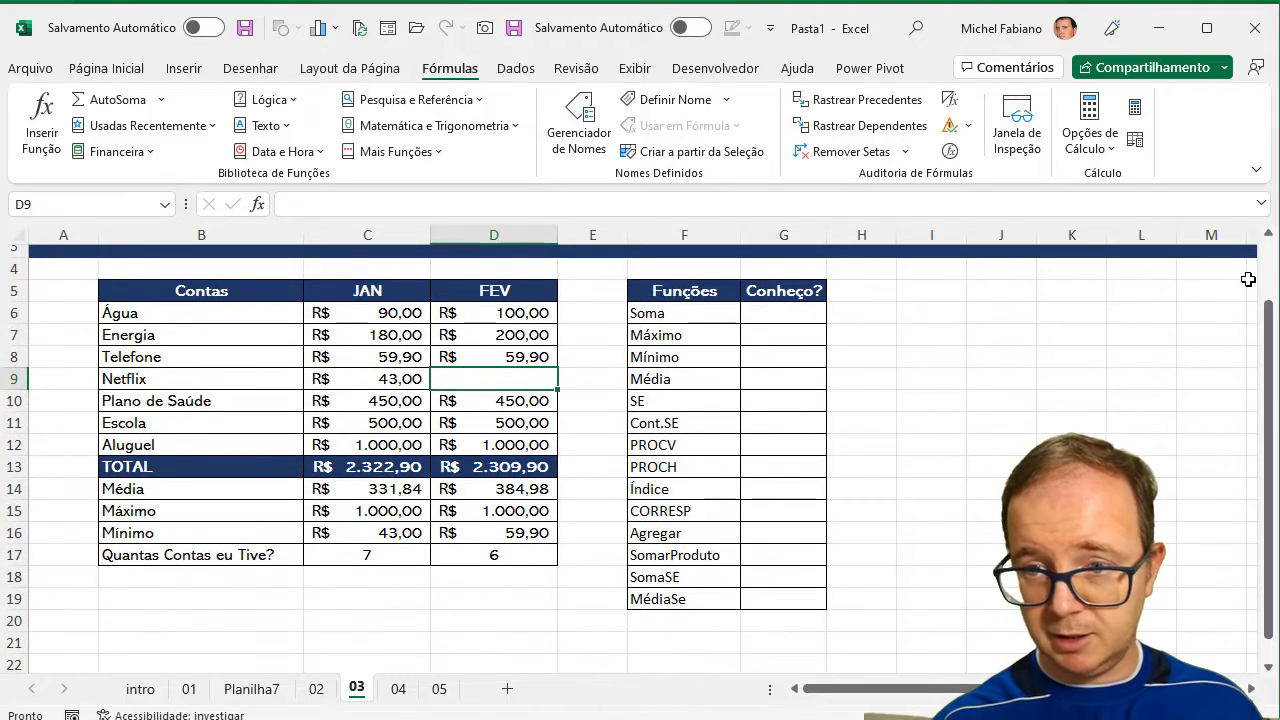
left_click(1268, 236)
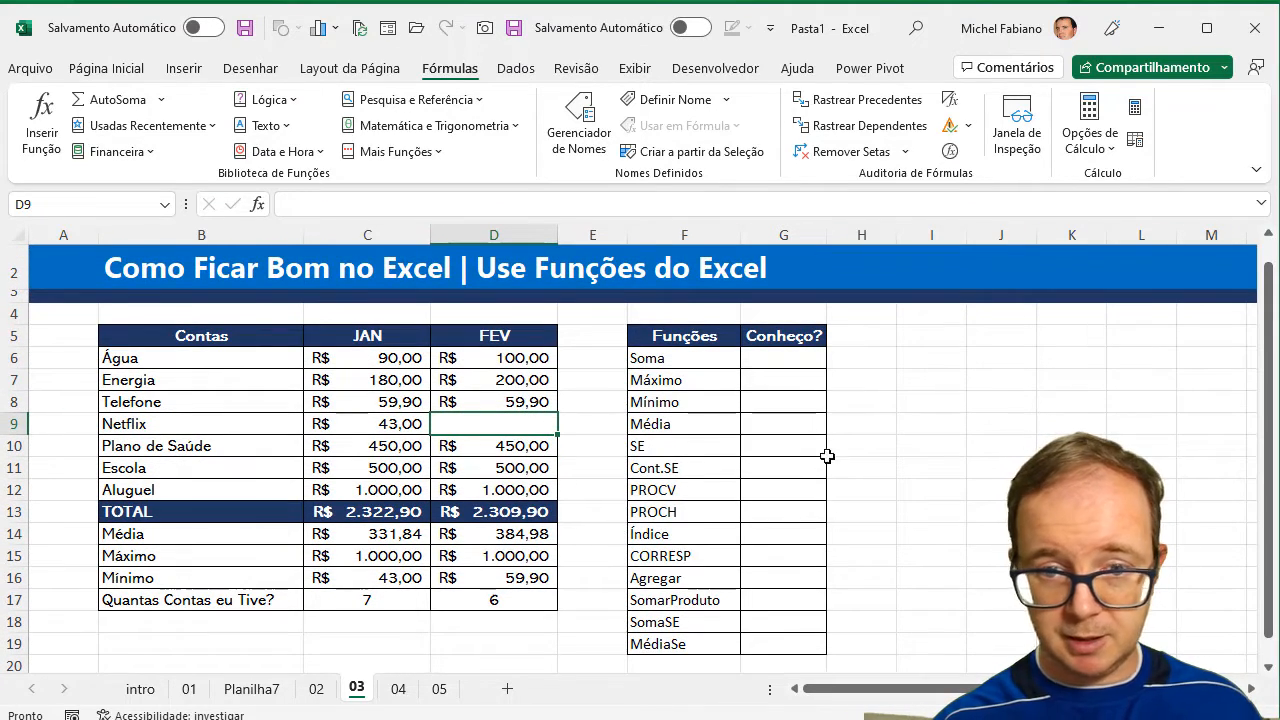
left_click(776, 358)
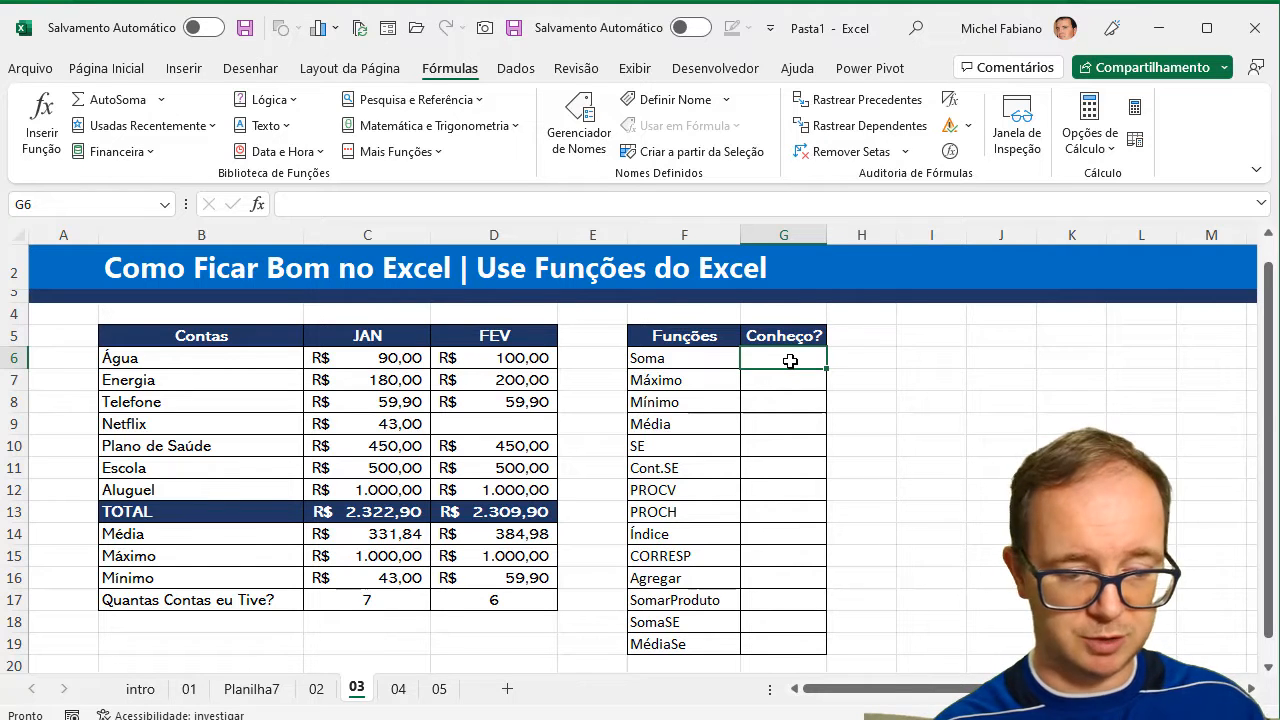
type("x")
key("Return")
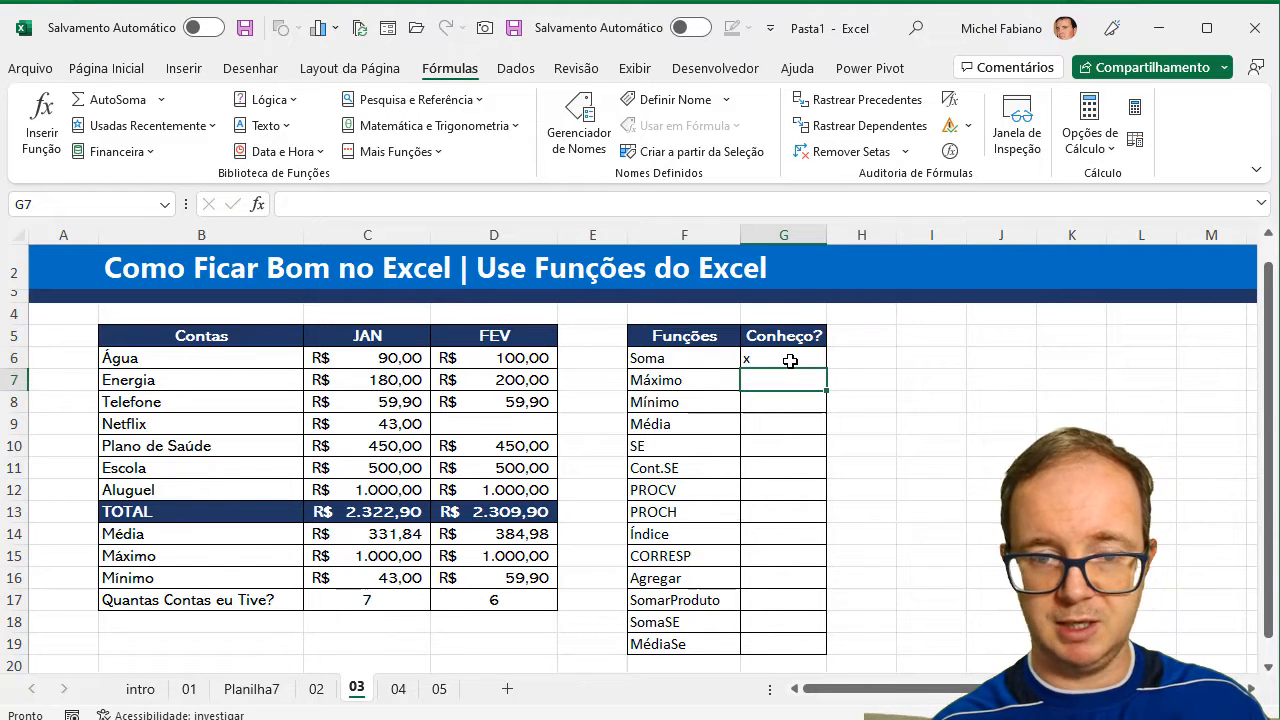
Mark Máximo, Mínimo and Média as known with an x in G7:G9, and enter ???? for SE in G10.
type("x")
key("Return")
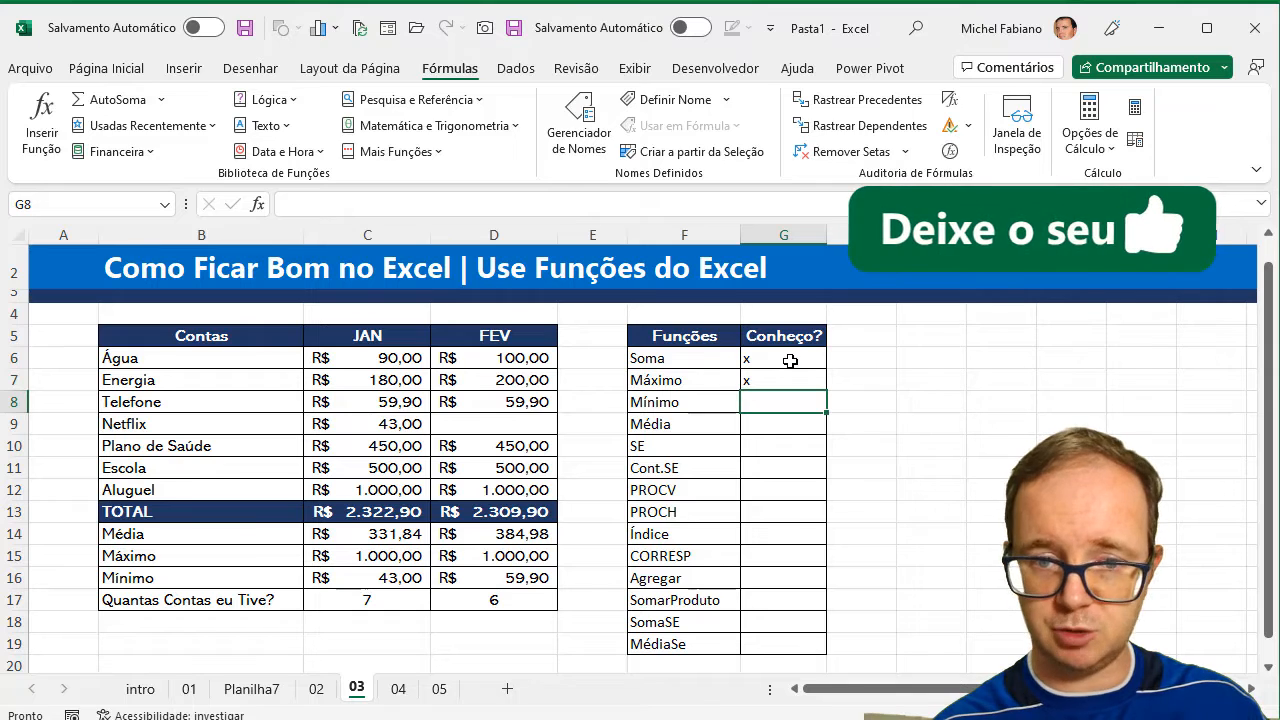
type("x")
key("Return")
type("x")
key("Return")
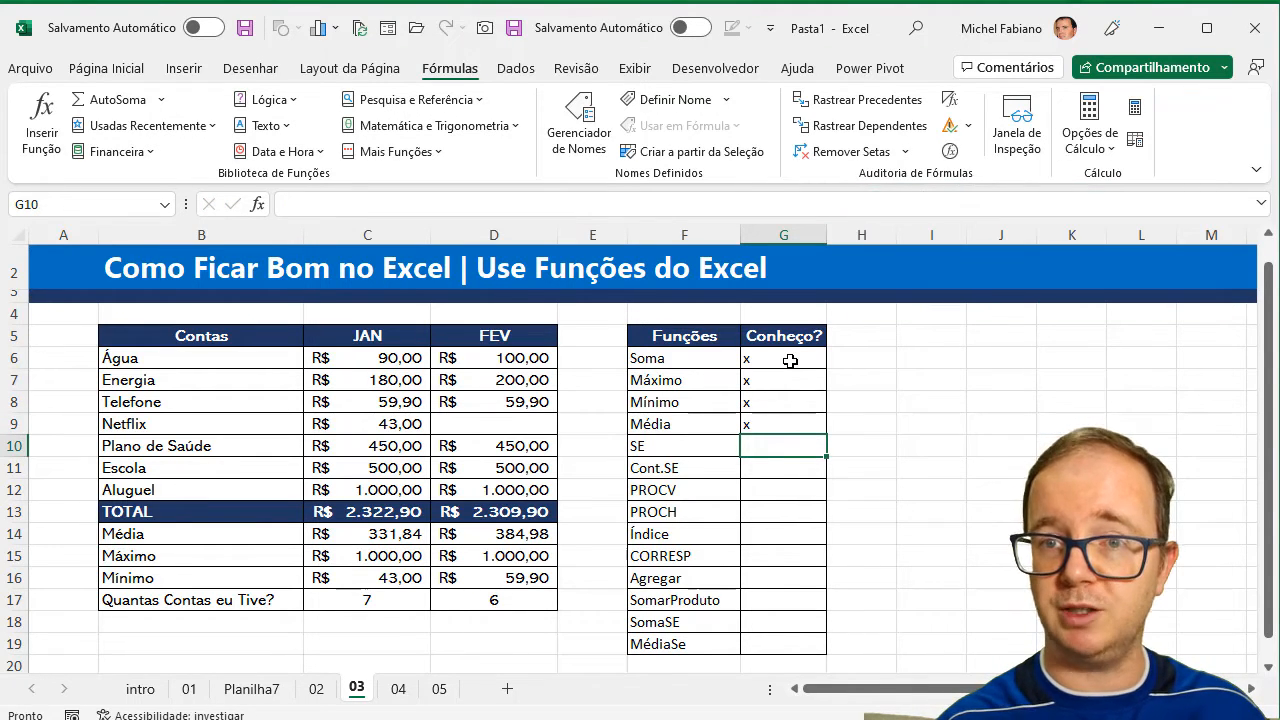
type("????")
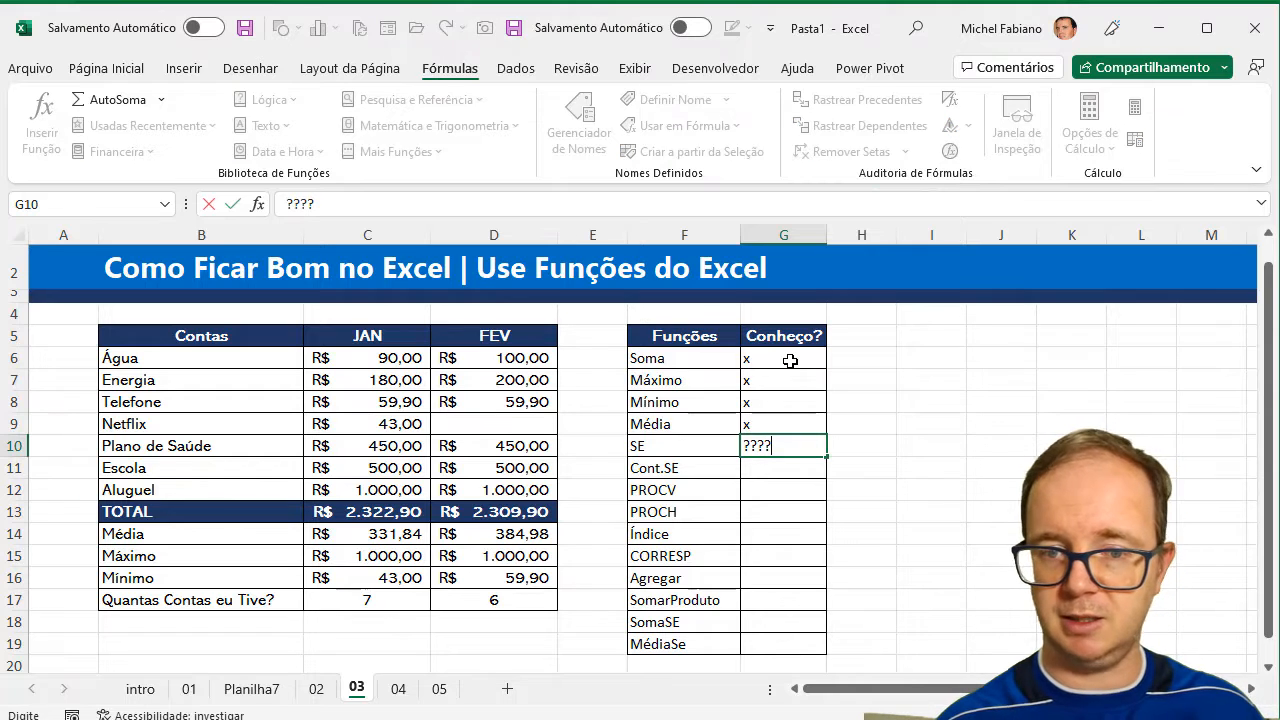
key("Return")
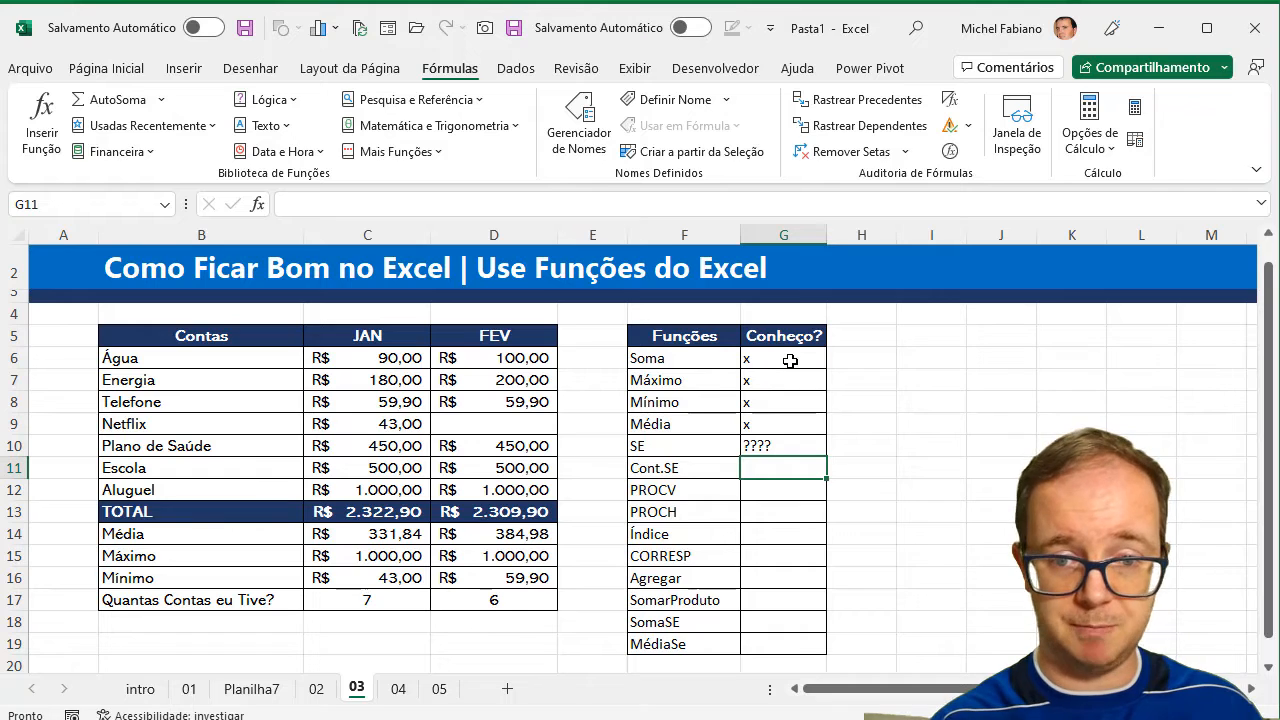
Enter xxx for CORRESP in G15 and ??? for Agregar in G16 of the functions table.
key("Down")
key("Down")
key("Down")
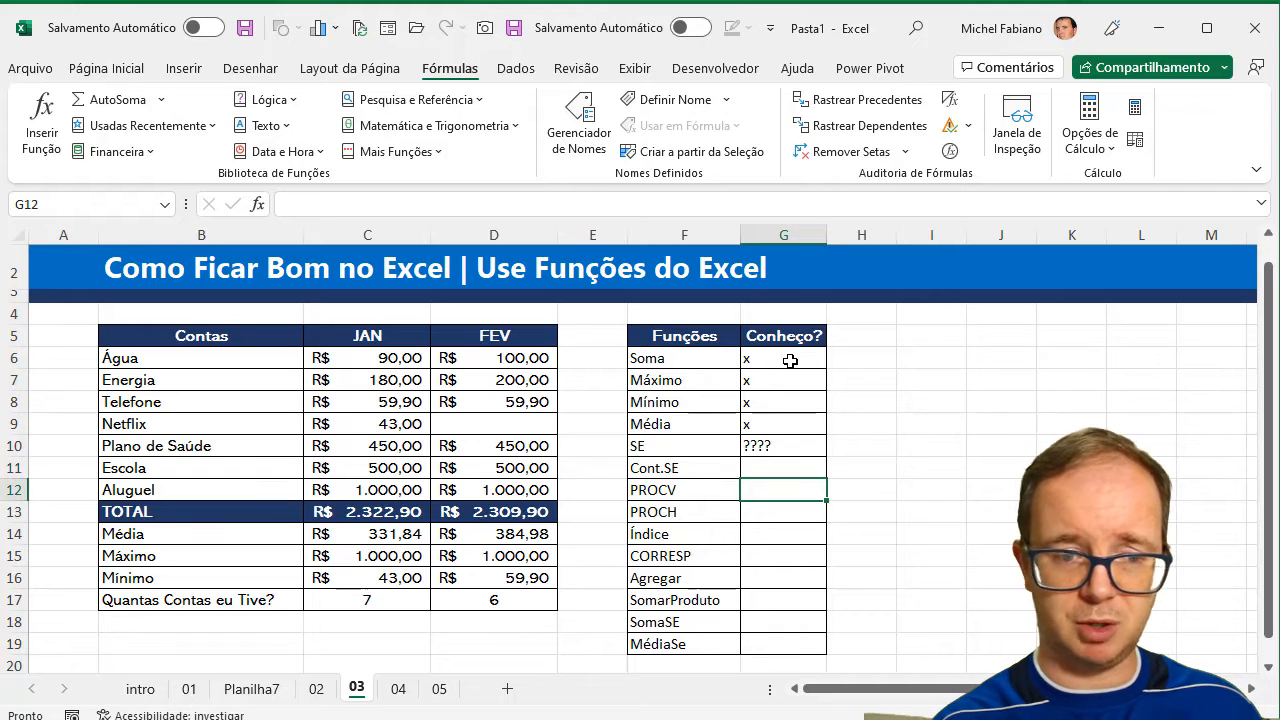
key("Down")
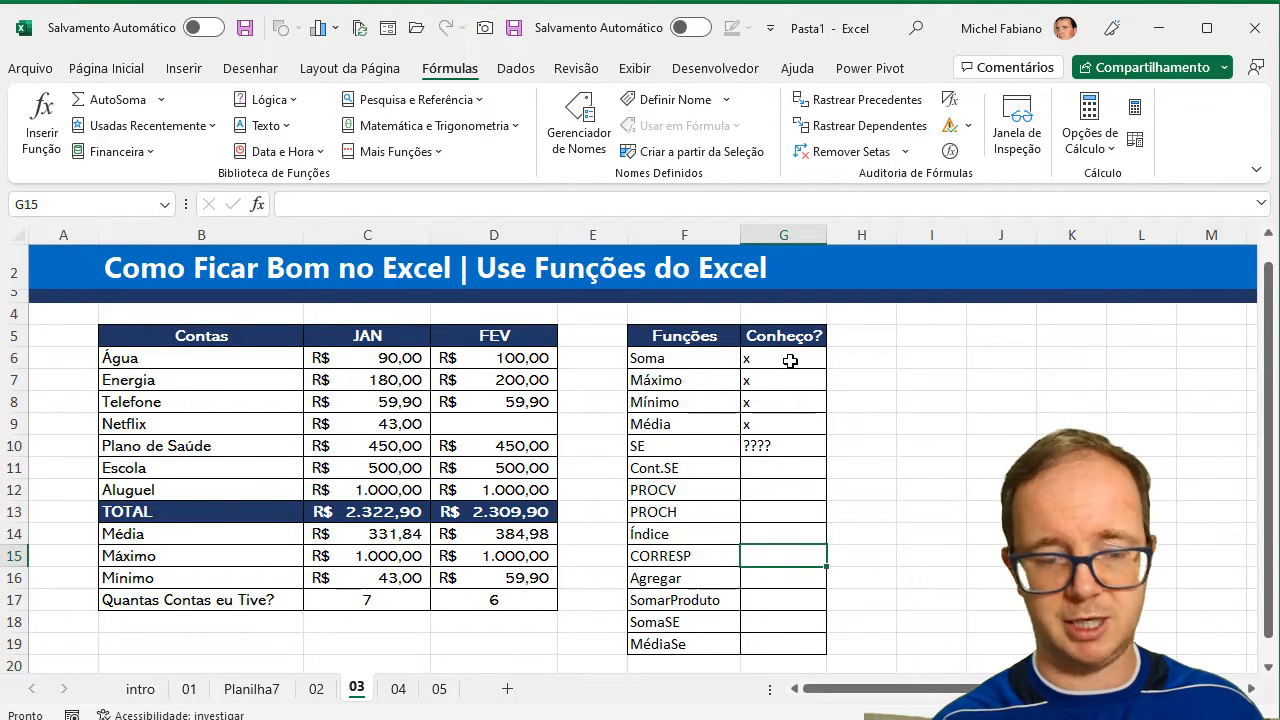
type("xxx")
key("Return")
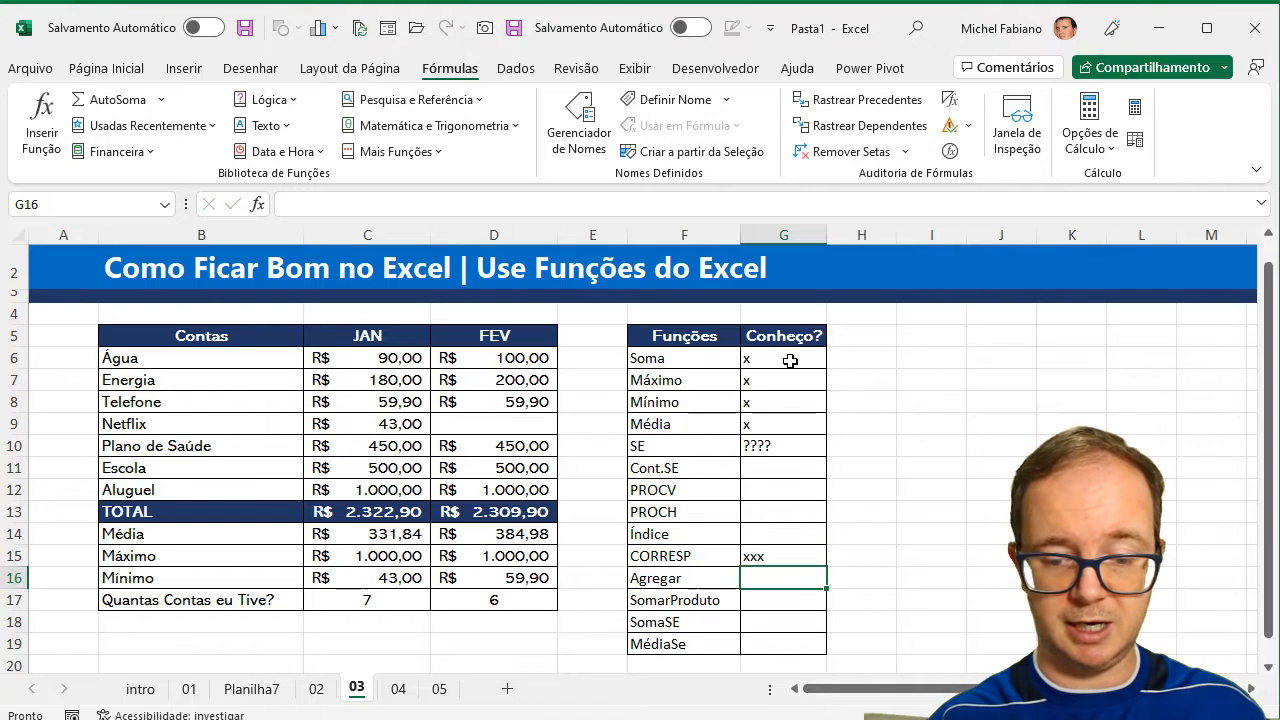
type("???")
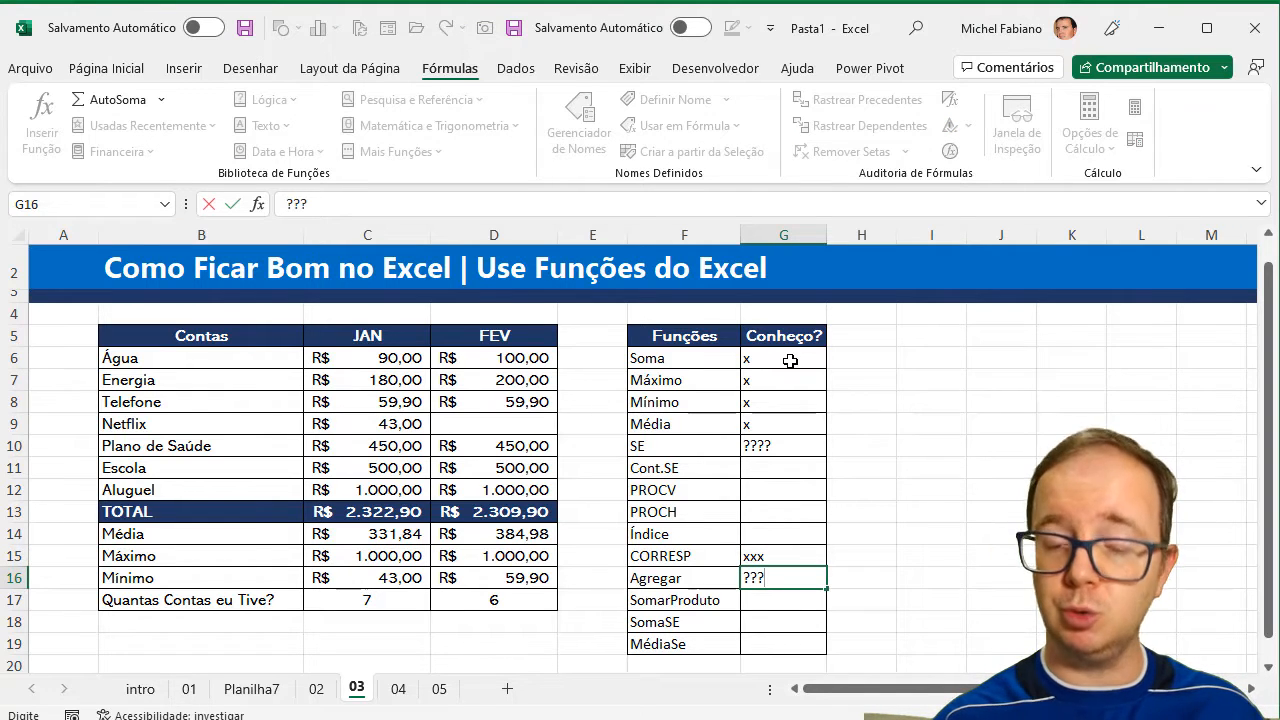
key("Return")
key("Down")
key("Up")
key("Up")
key("Up")
key("Up")
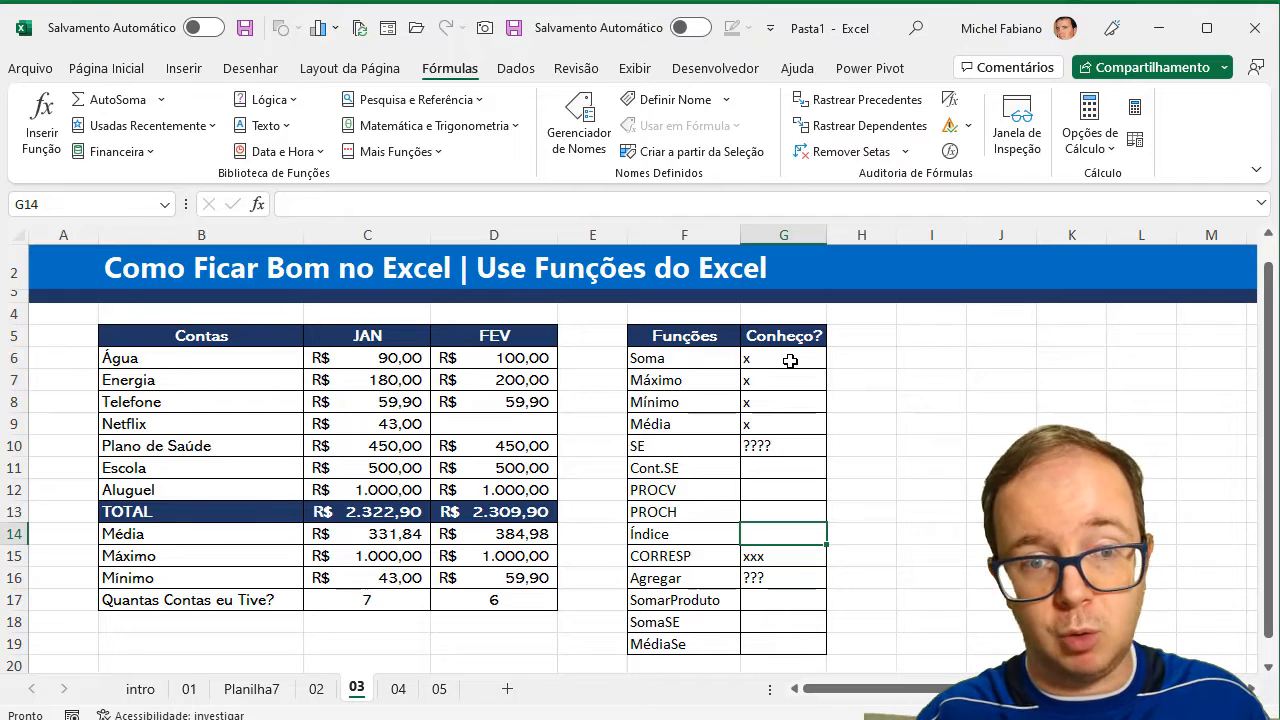
Delete the existing JAN column chart on sheet 04.
left_click(398, 689)
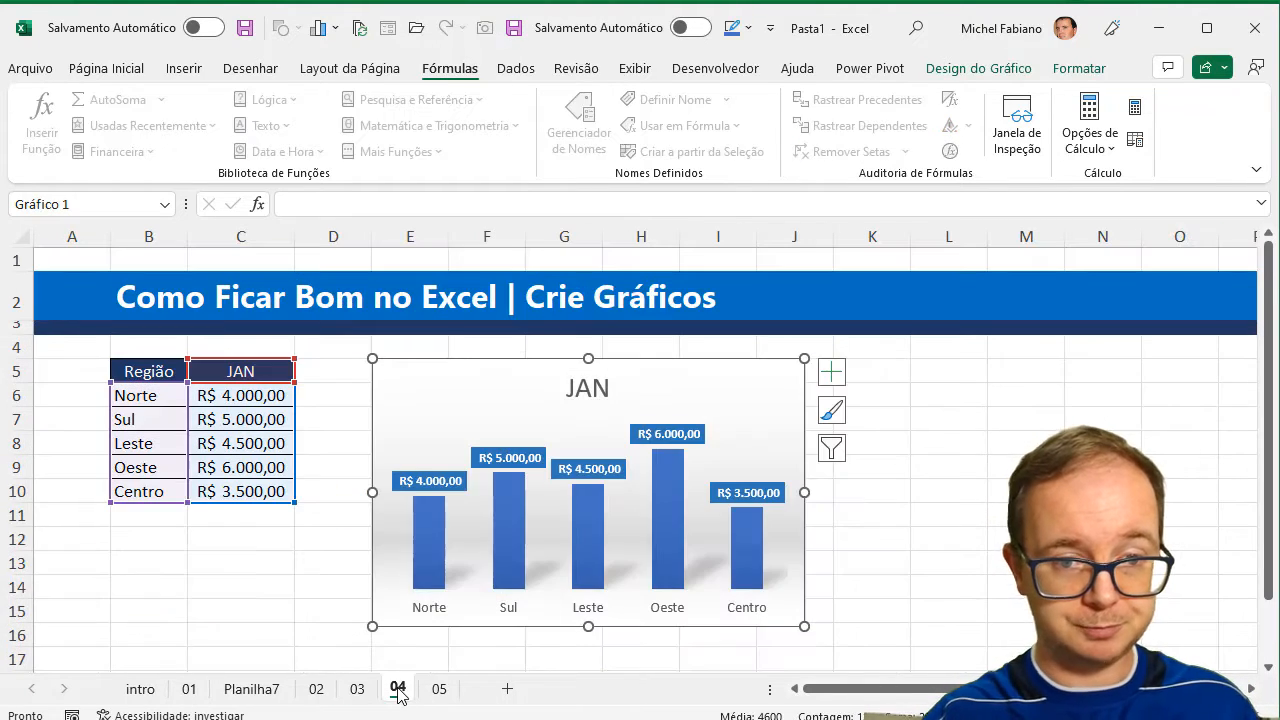
left_click(935, 483)
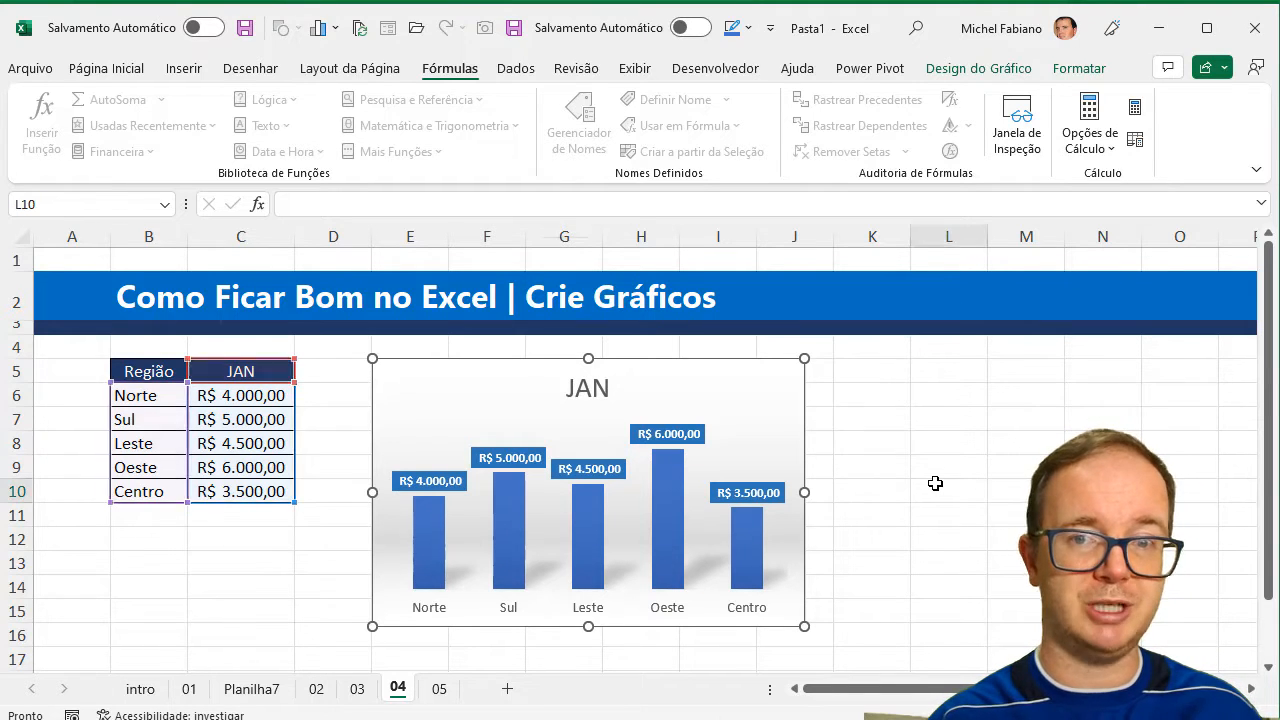
left_click(786, 382)
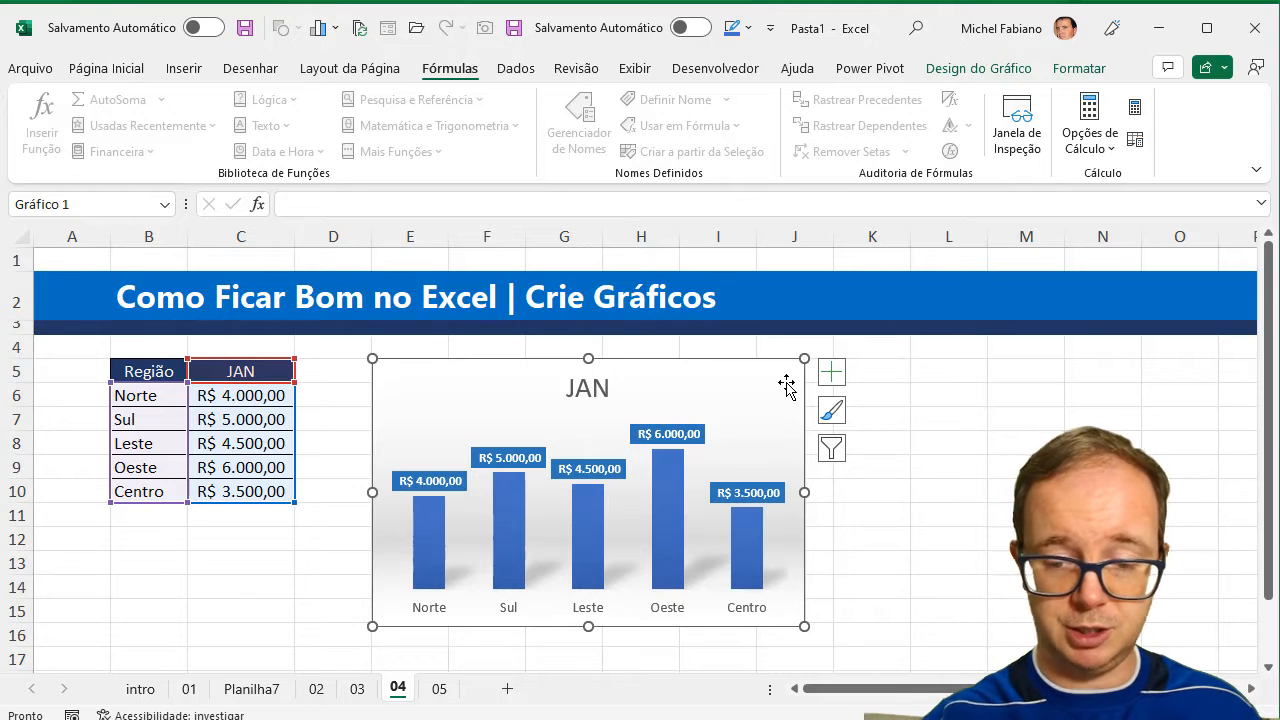
key("Delete")
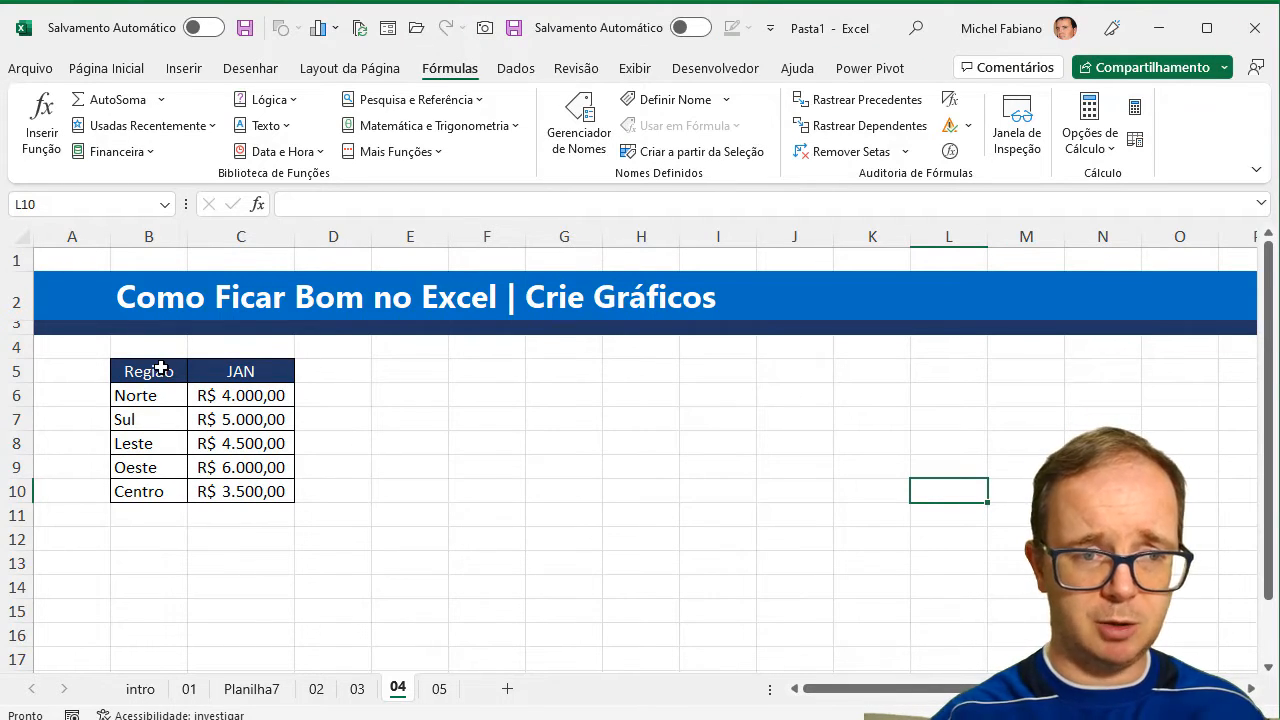
Insert a 2D clustered column chart (Coluna Agrupada) from the Região and JAN data in B5:C10.
left_click_drag(152, 372, 239, 503)
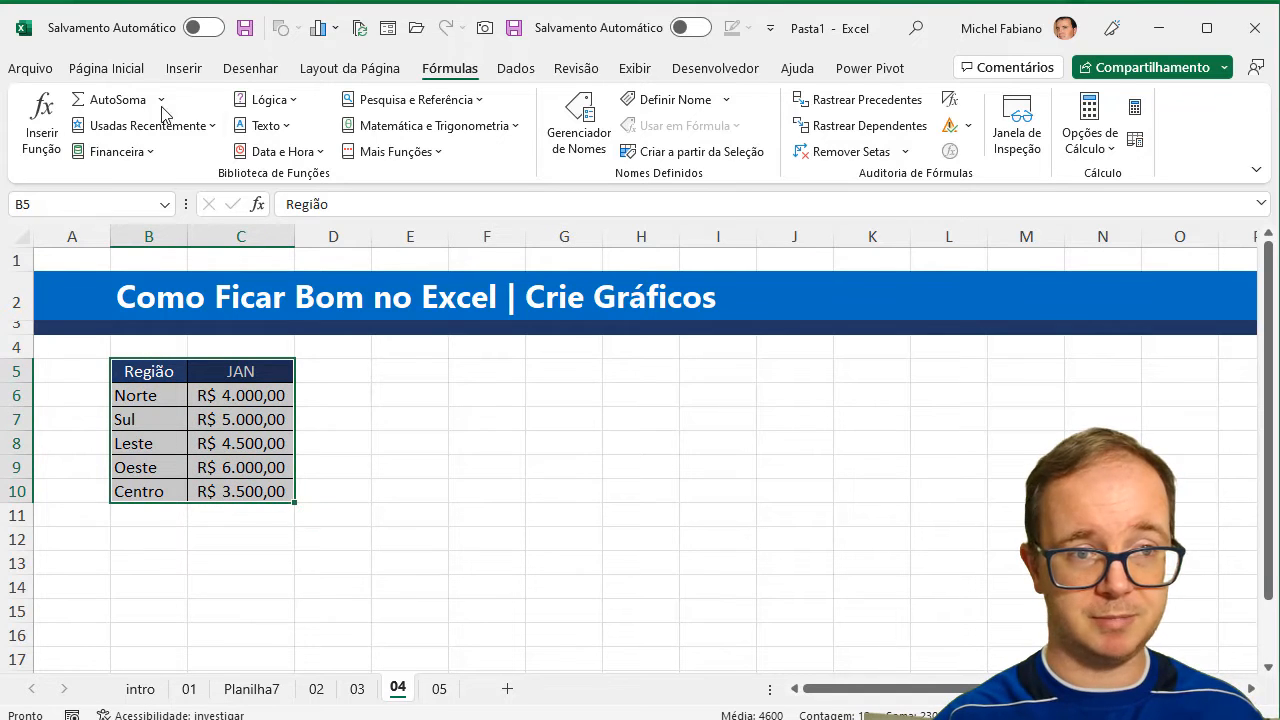
left_click(183, 68)
left_click(512, 99)
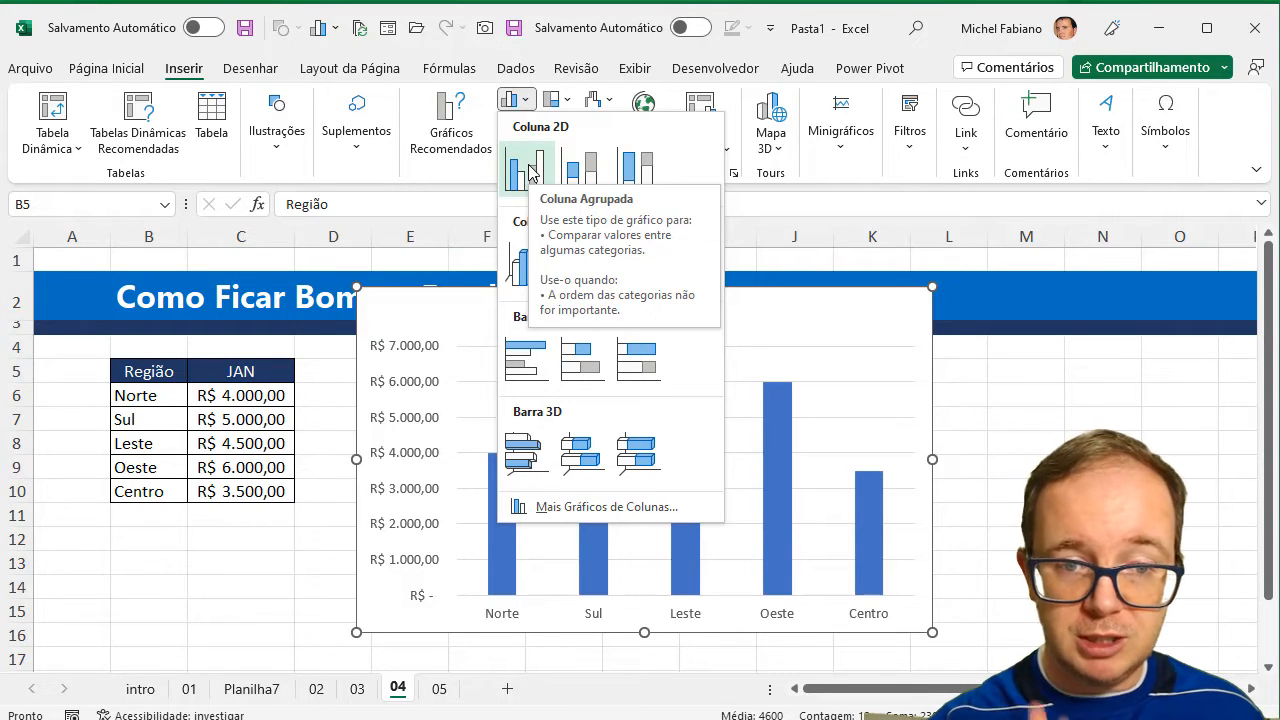
left_click(528, 172)
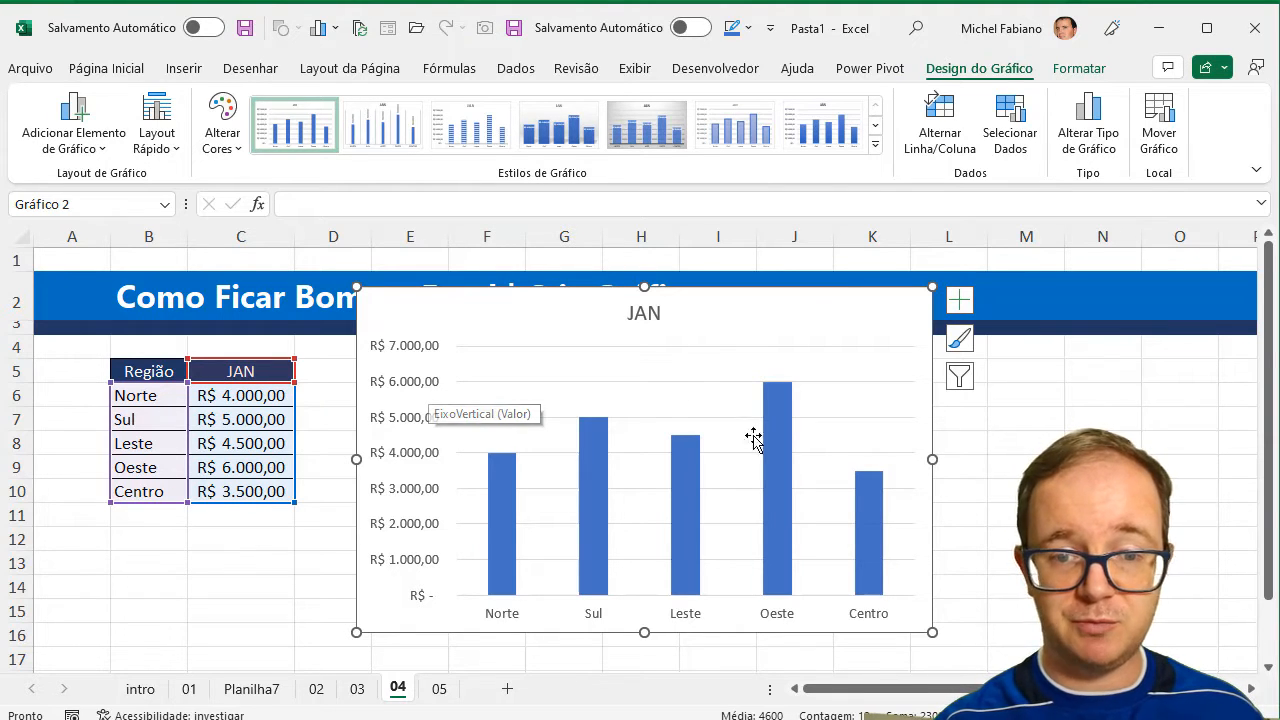
Apply Estilo 7 to the chart and the quick layout with data labels, no value axis and a legend under the title.
left_click(875, 145)
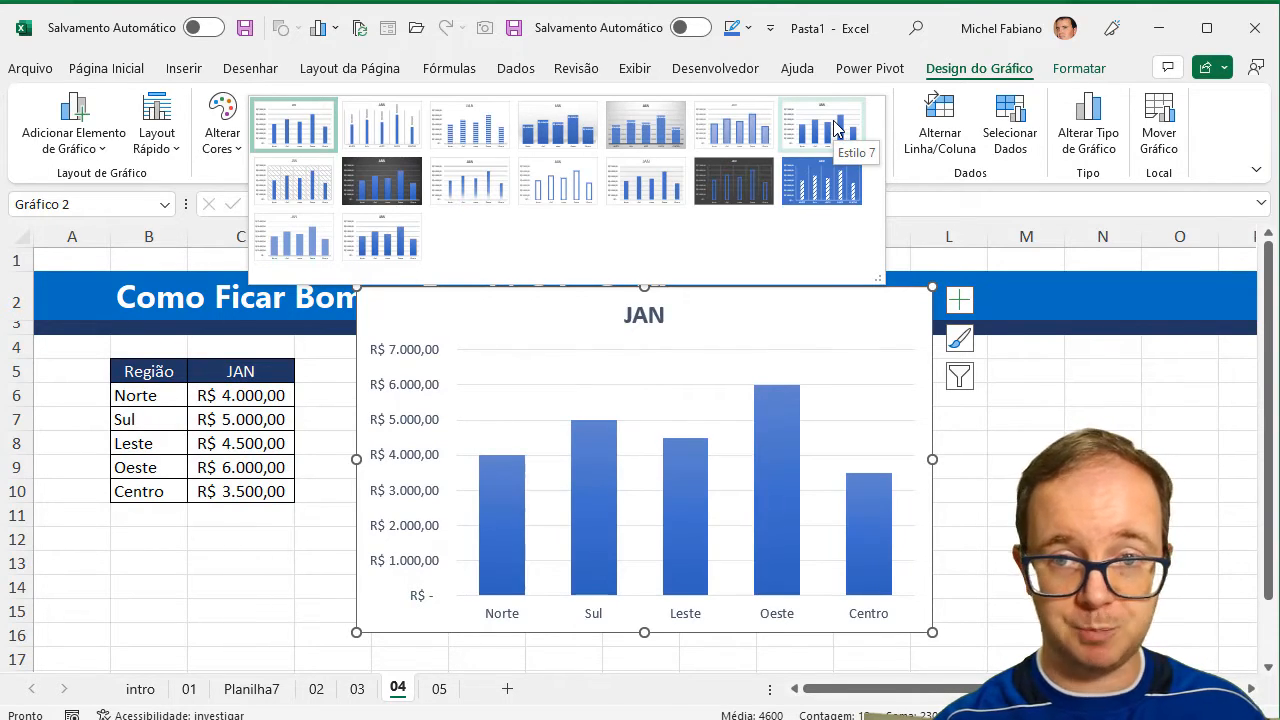
left_click(835, 128)
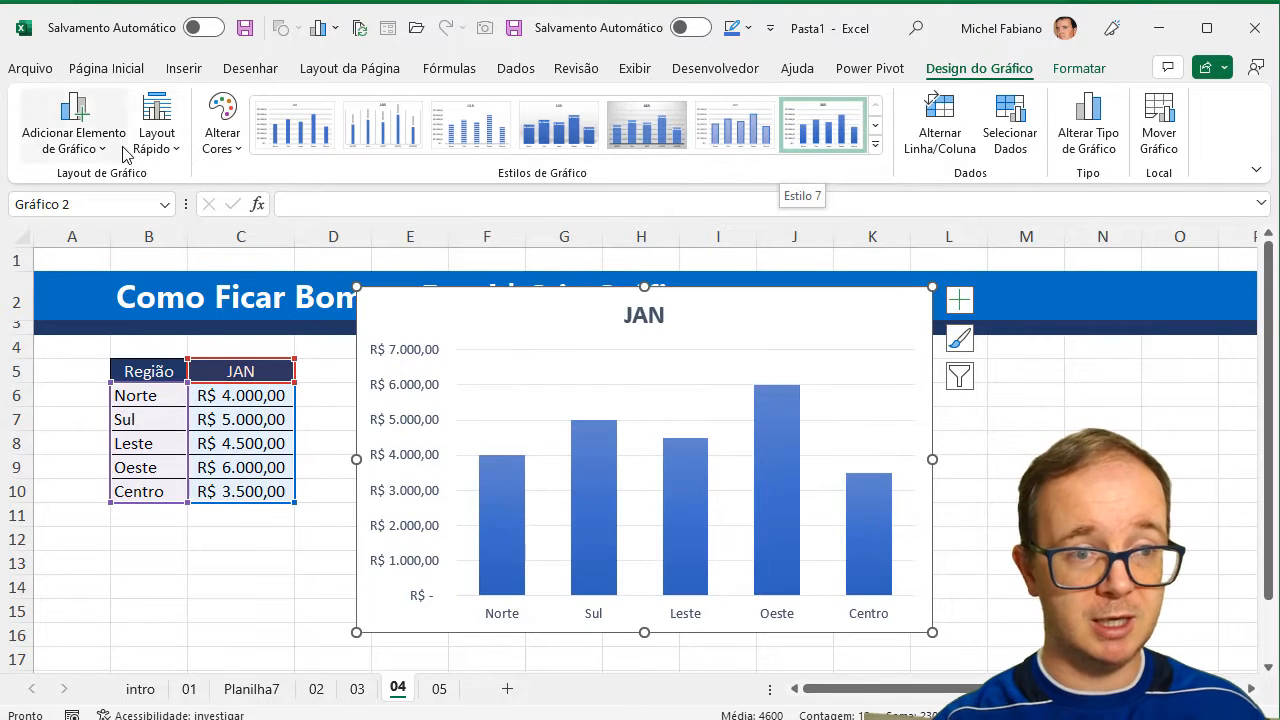
left_click(157, 130)
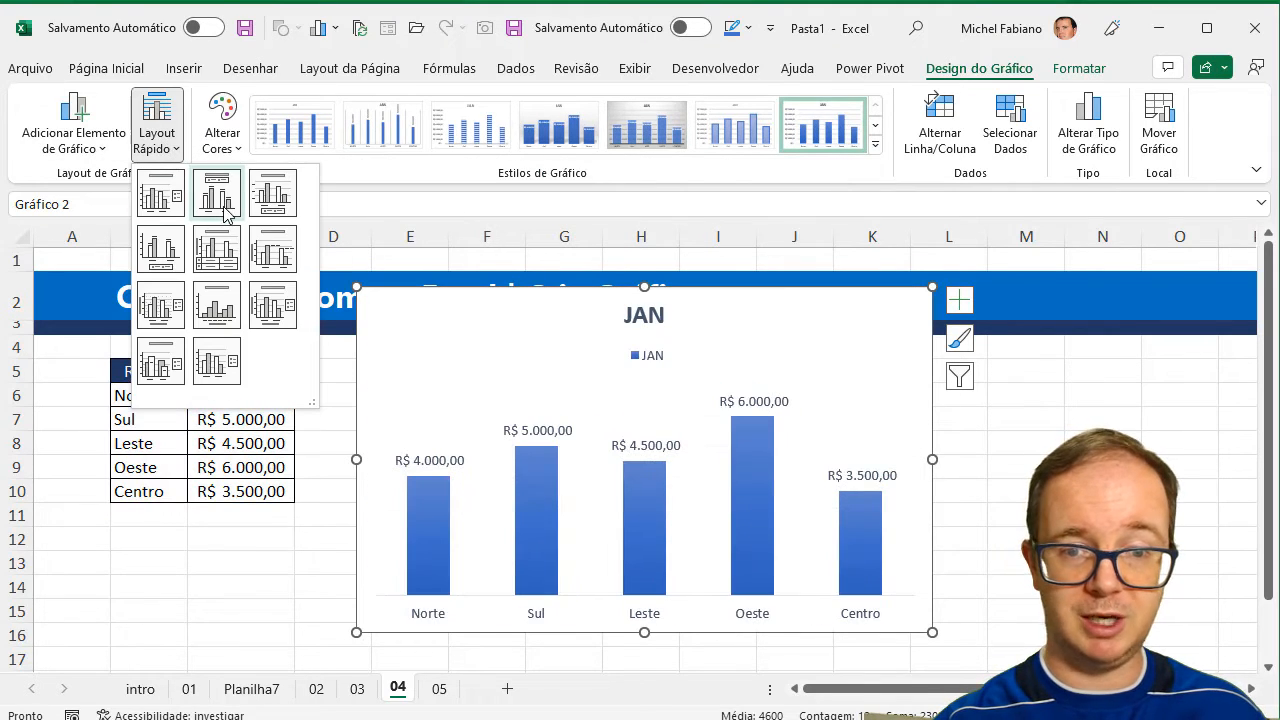
left_click(224, 212)
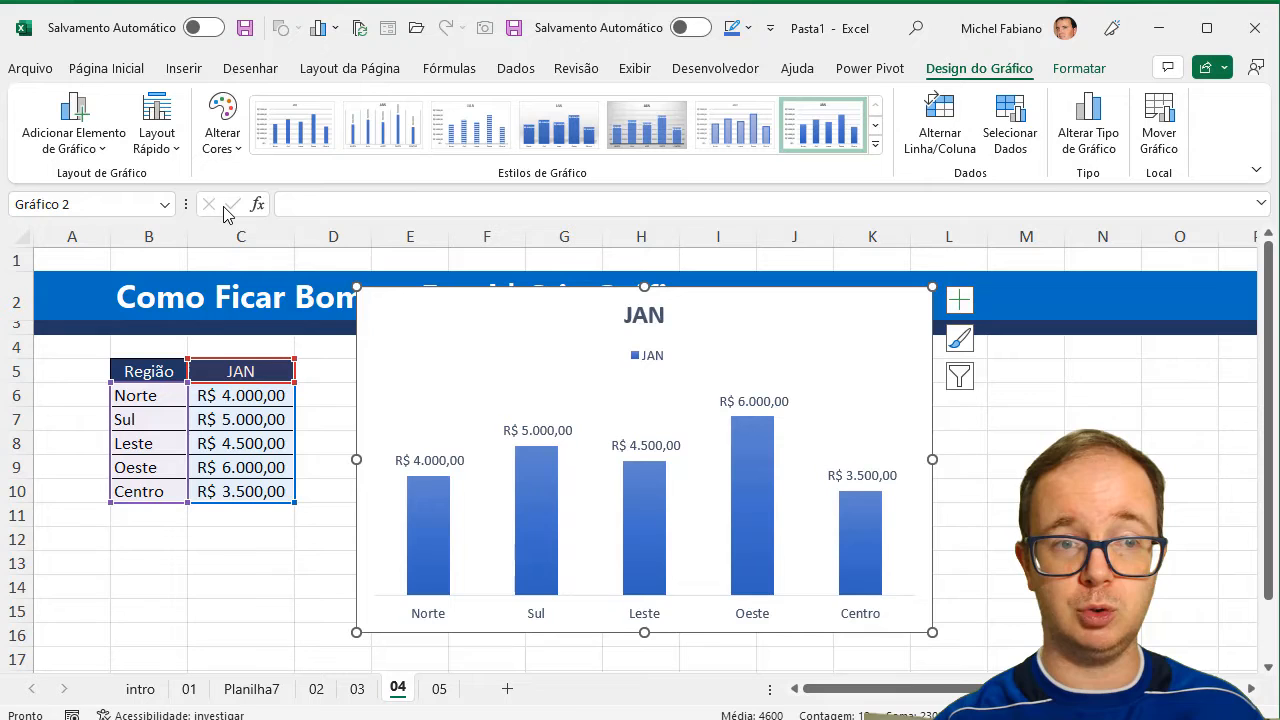
Apply the first monochromatic blue palette to the chart and delete its JAN legend.
left_click(230, 148)
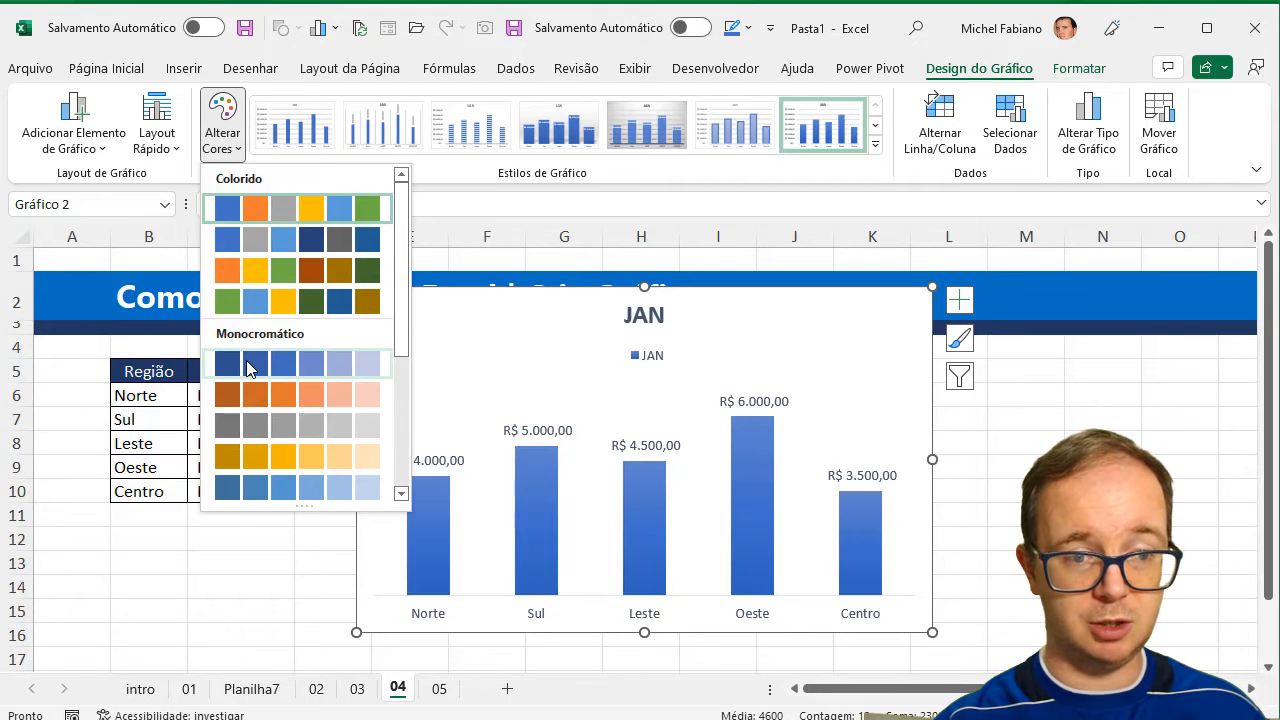
left_click(246, 364)
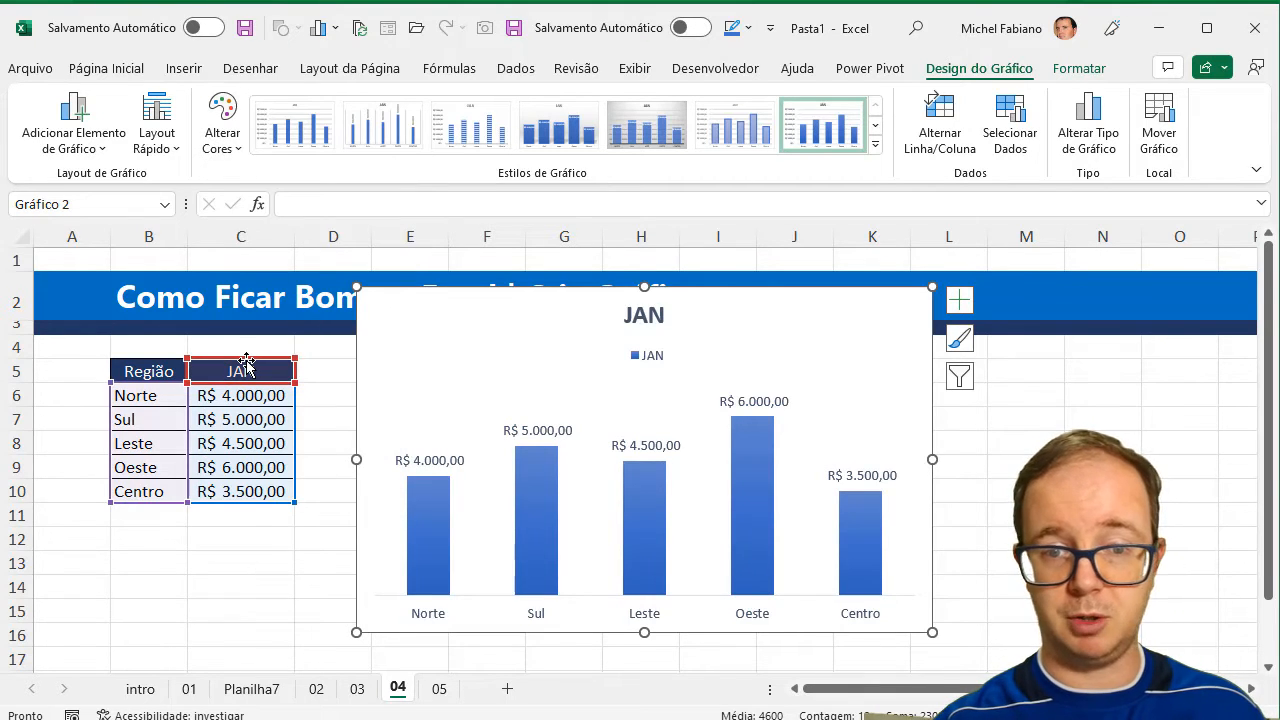
left_click(657, 360)
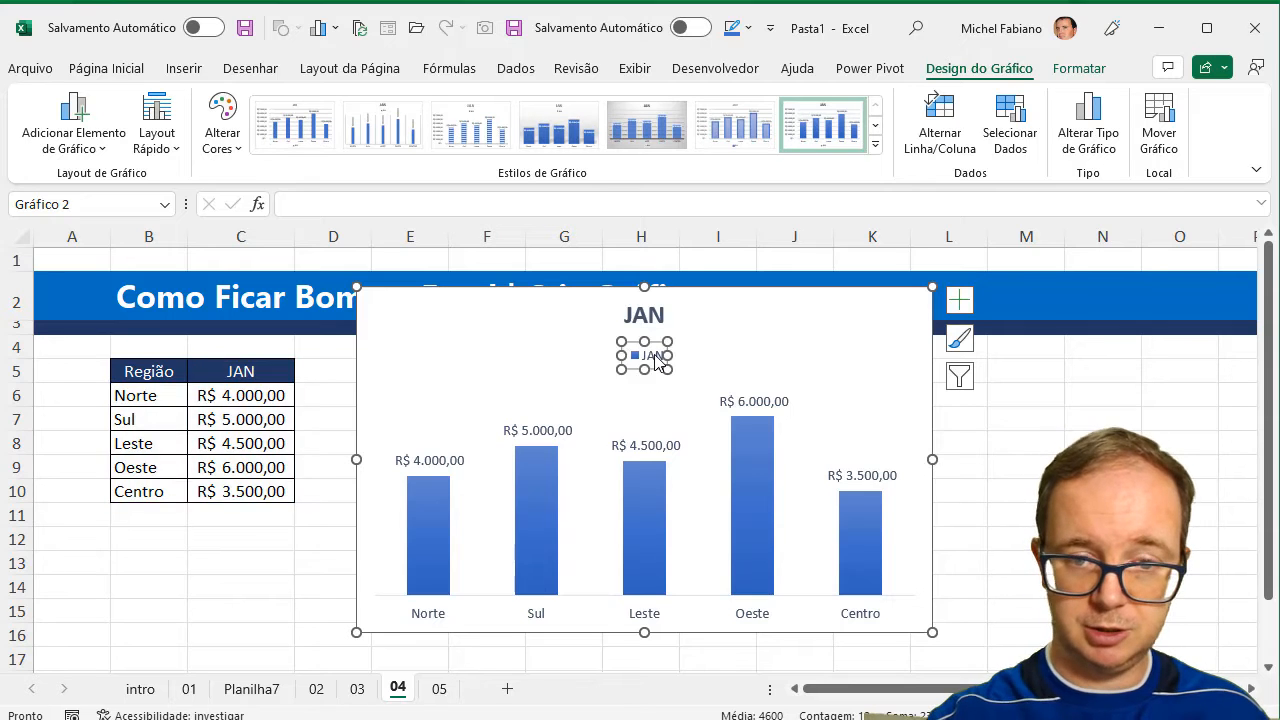
key("Delete")
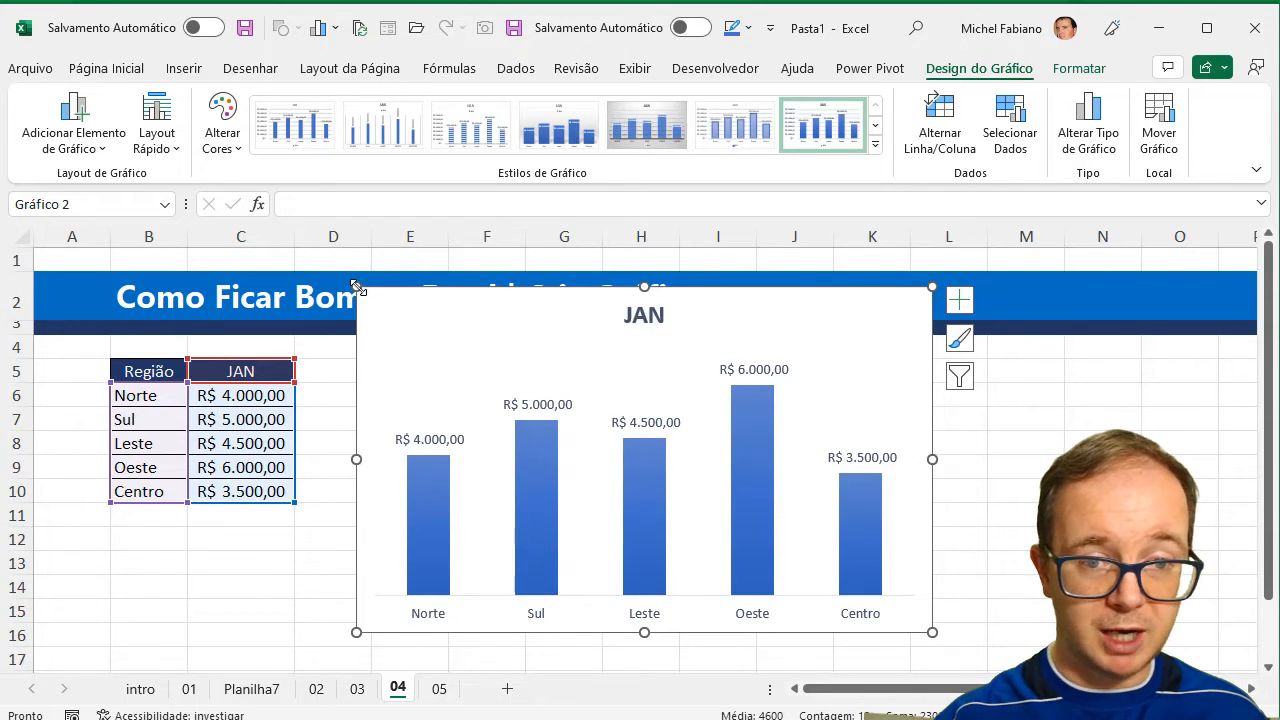
Shrink the chart so its upper-left corner sits at E5 beneath the title banner, and open sheet 05.
left_click_drag(357, 288, 407, 357)
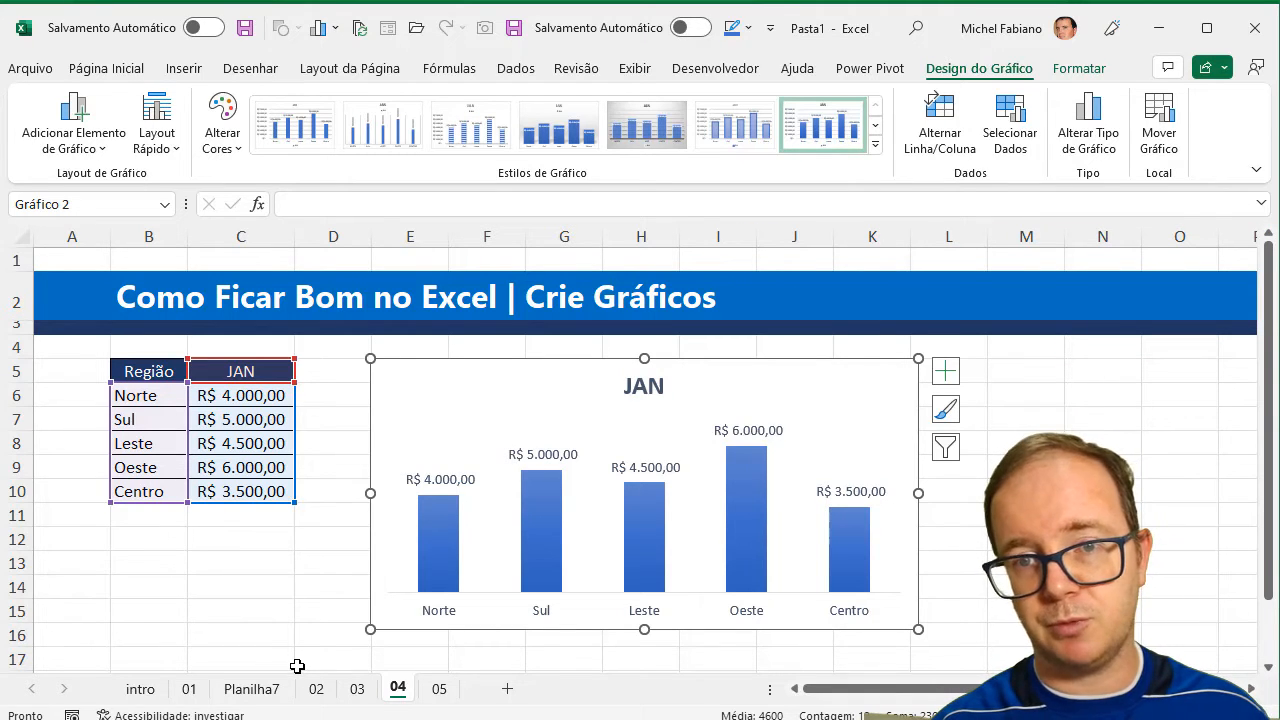
left_click(438, 689)
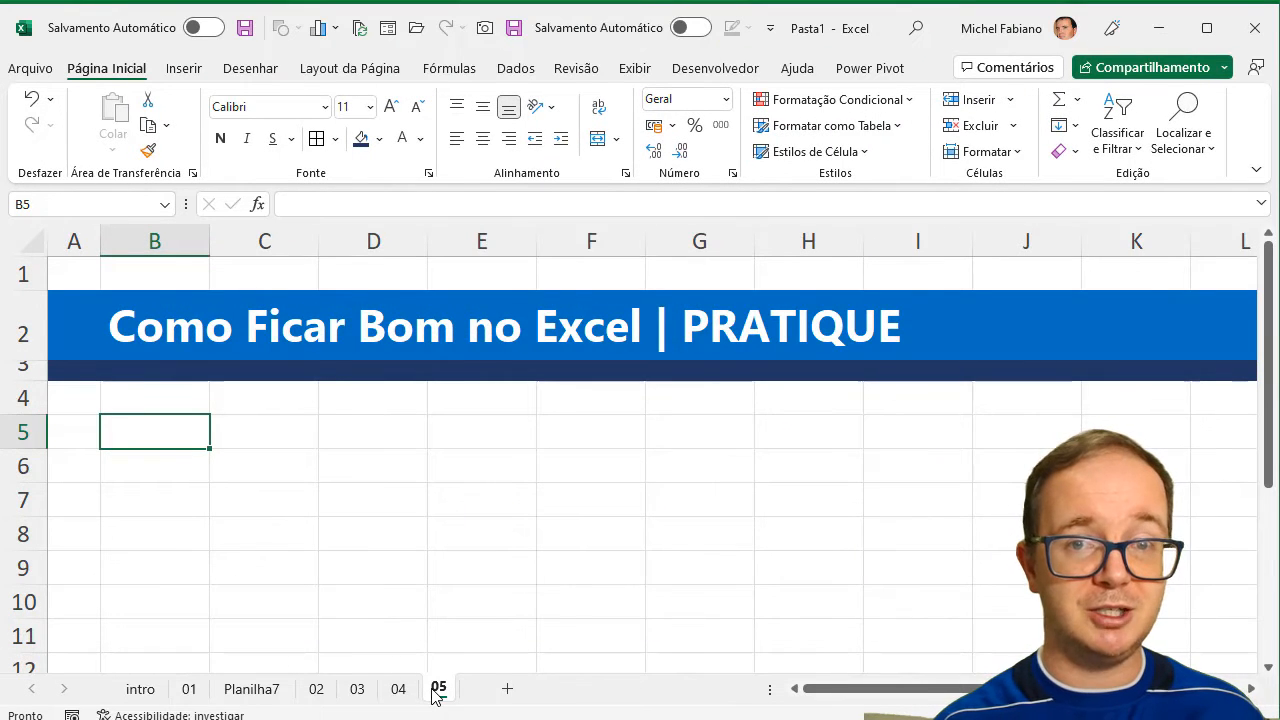